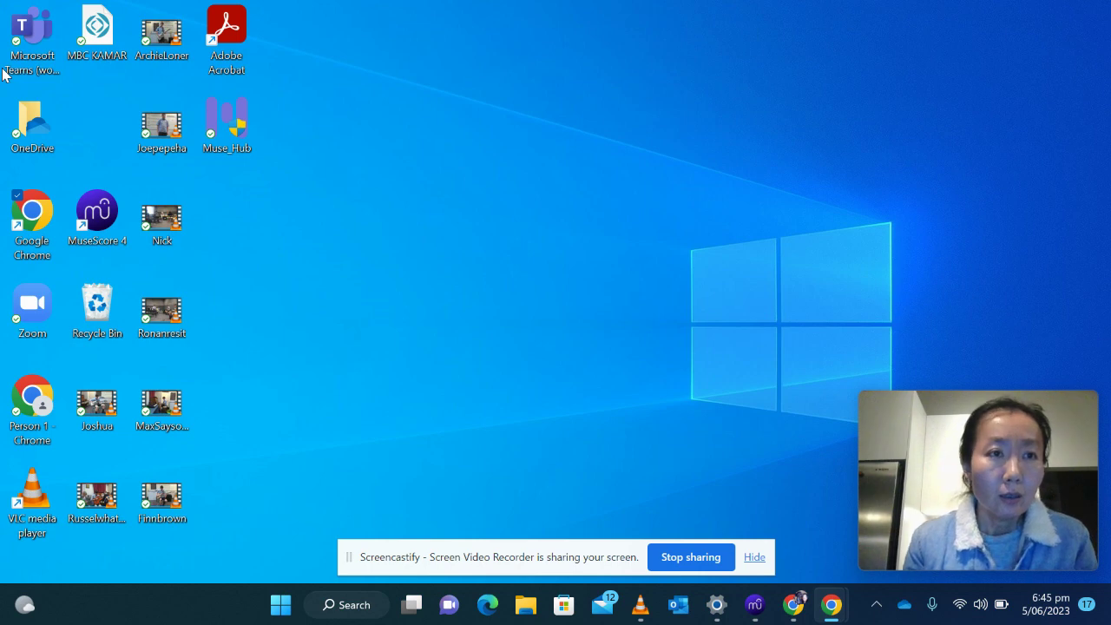
- Launch MuseScore 4 and create a new score with a single Alto voice staff
{"action": "double_click", "coordinate": [104, 227]}
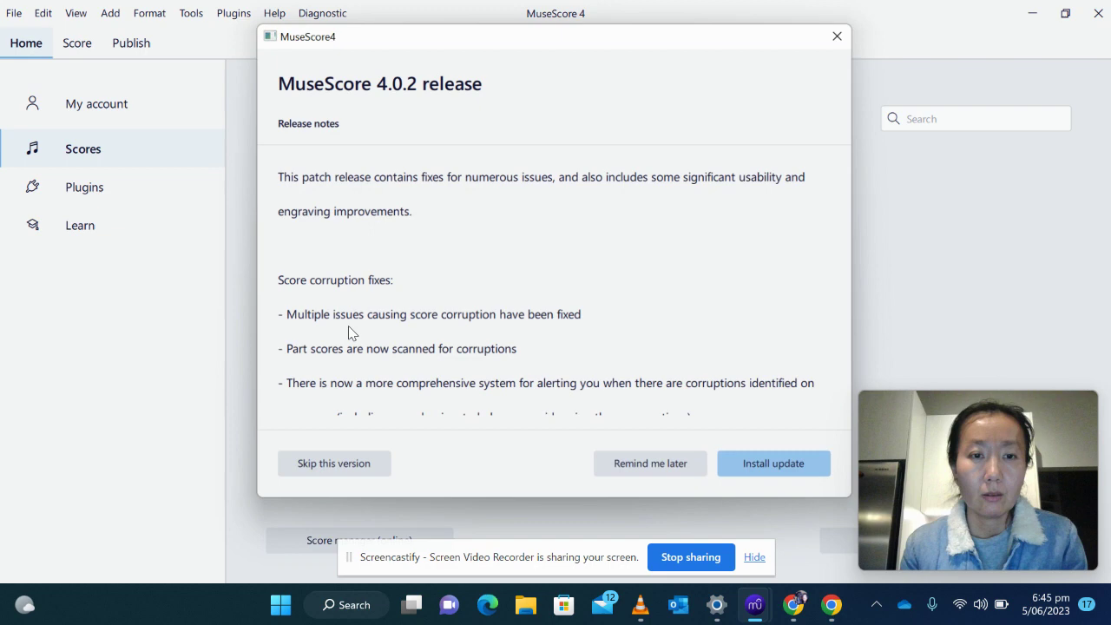
{"action": "left_click", "coordinate": [652, 473]}
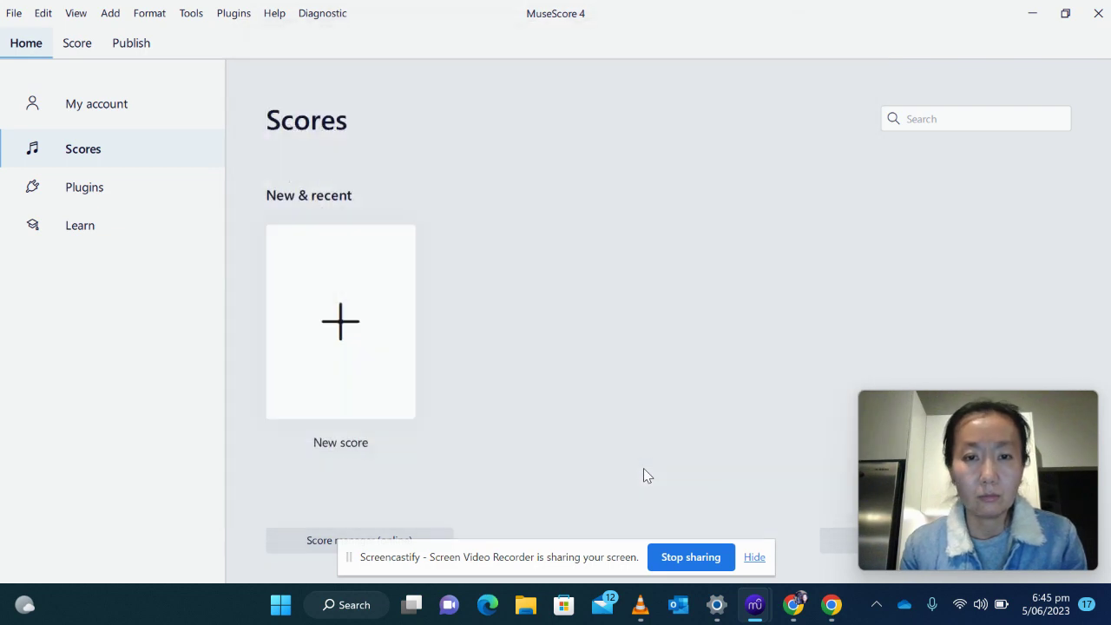
{"action": "left_click", "coordinate": [365, 348]}
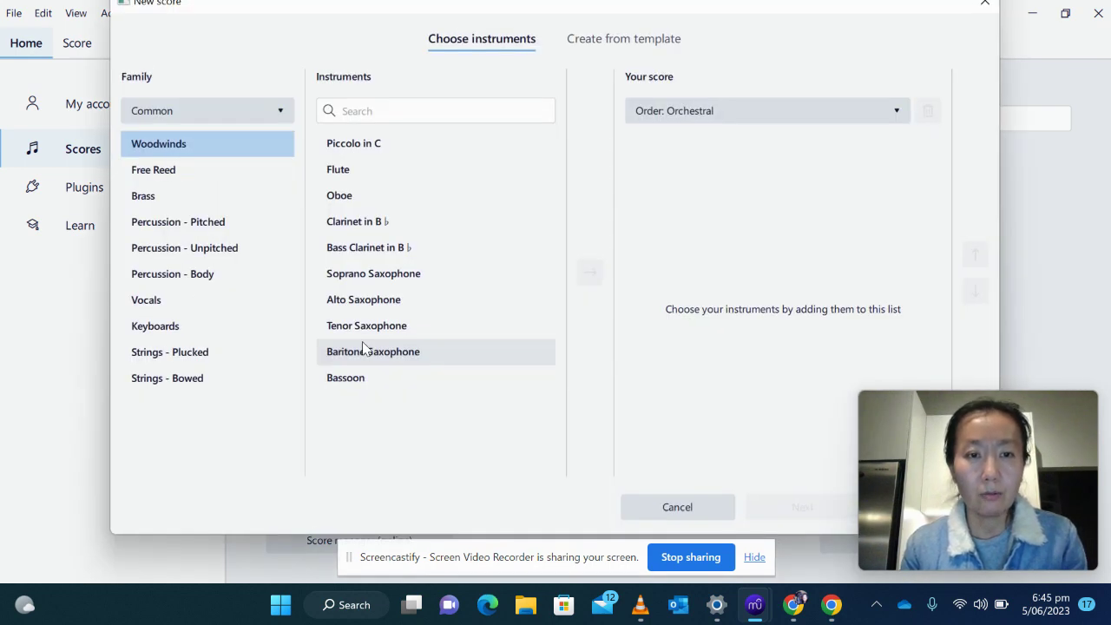
{"action": "left_click", "coordinate": [163, 306]}
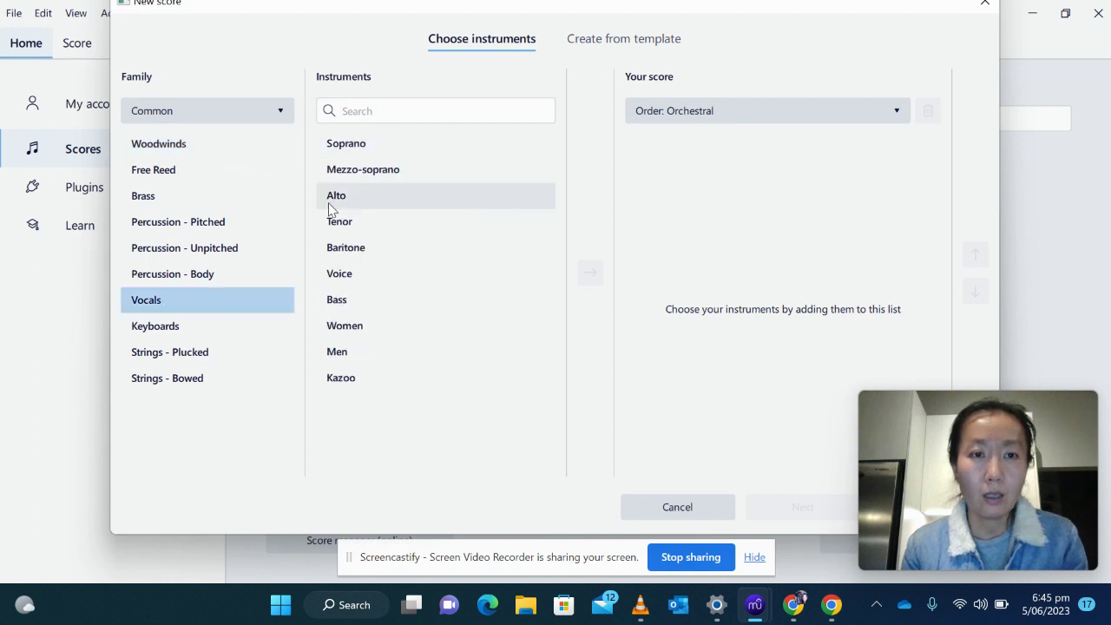
{"action": "left_click", "coordinate": [332, 196]}
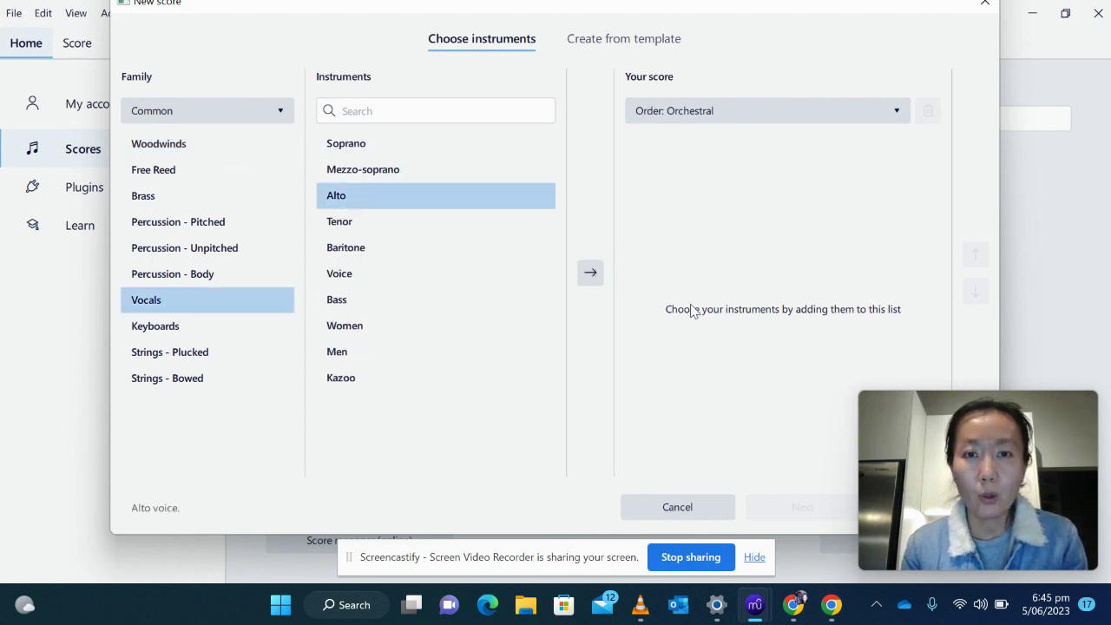
{"action": "left_click", "coordinate": [589, 274]}
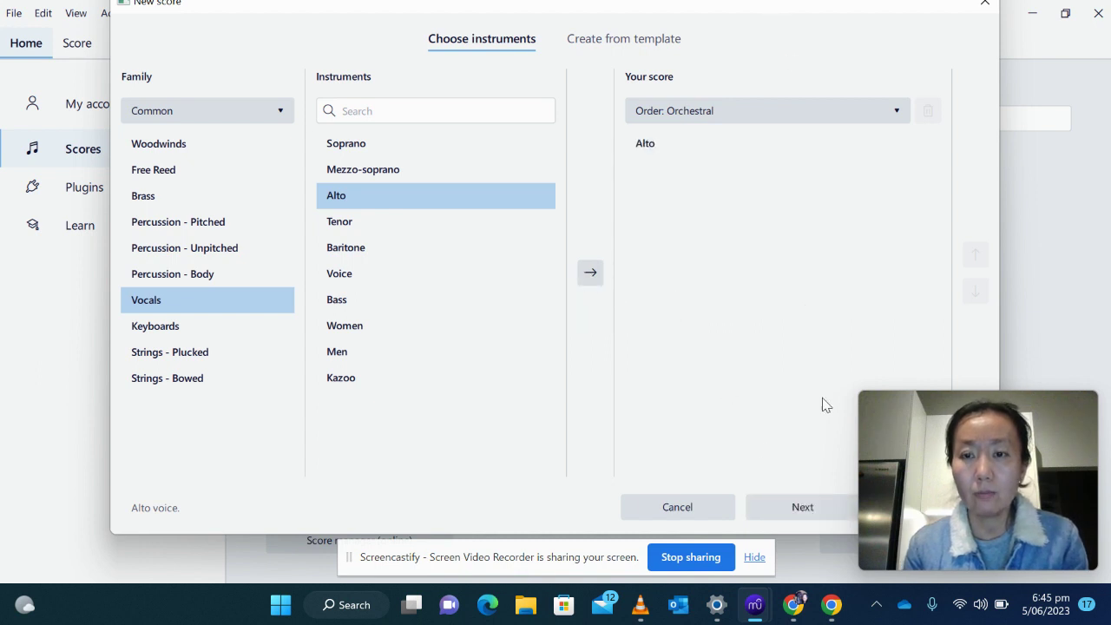
{"action": "left_click_drag", "start_coordinate": [655, 12], "coordinate": [480, 25]}
{"action": "left_click", "coordinate": [743, 519]}
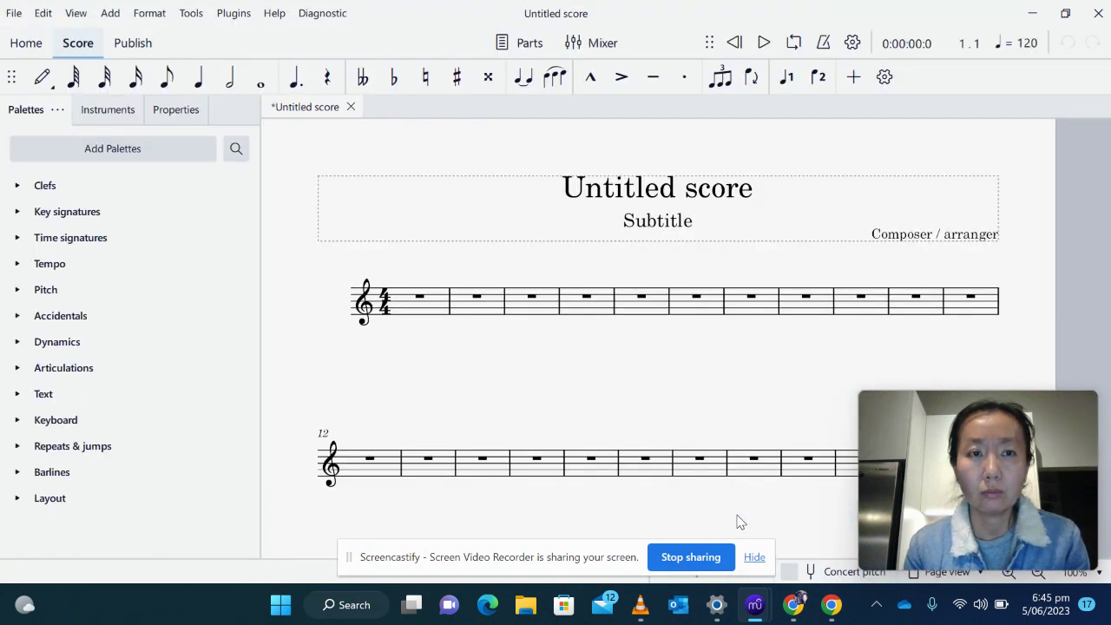
- Replace the placeholder title with 'C, G, D Major Scales'
{"action": "double_click", "coordinate": [638, 199]}
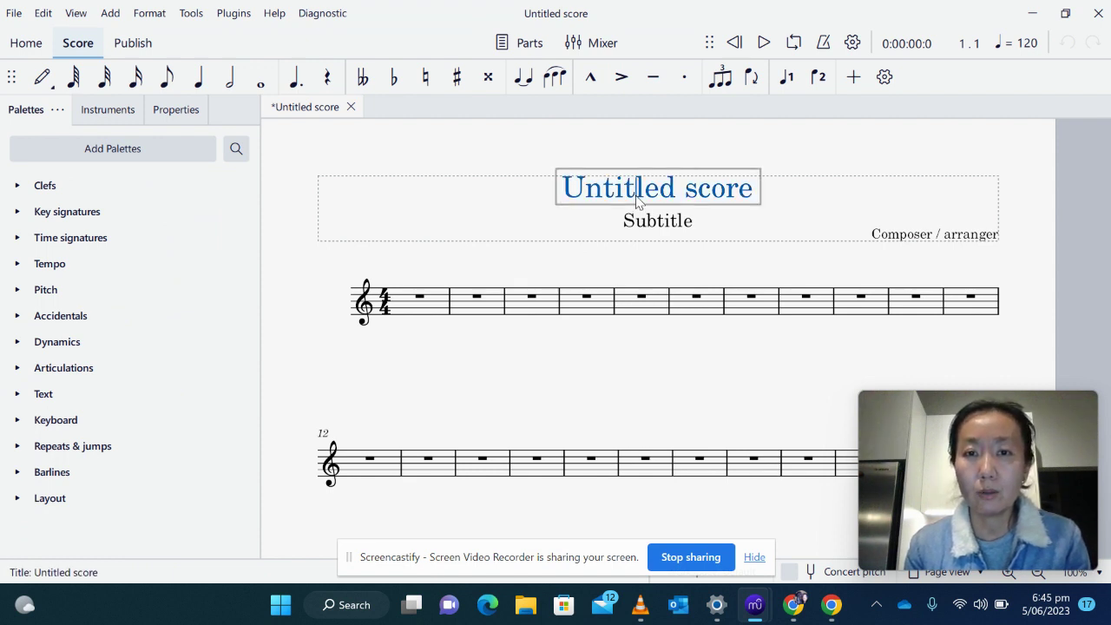
{"action": "key", "text": "Right"}
{"action": "key", "text": "Right"}
{"action": "key", "text": "Right"}
{"action": "key", "text": "Right"}
{"action": "key", "text": "Right"}
{"action": "key", "text": "Right"}
{"action": "key", "text": "Right"}
{"action": "key", "text": "Right"}
{"action": "key", "text": "Right"}
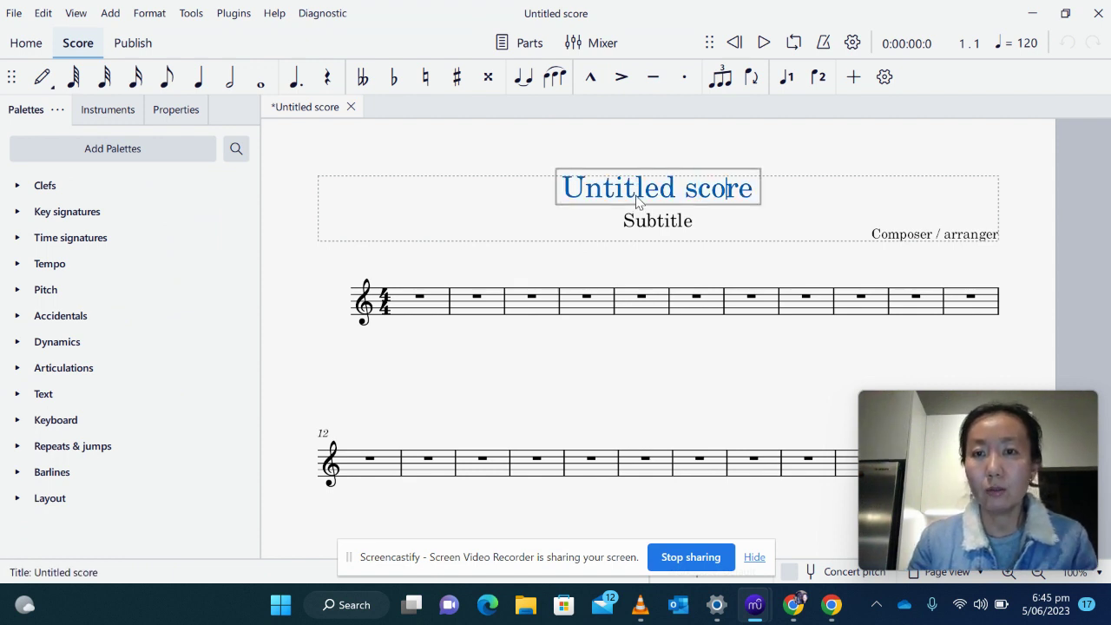
{"action": "key", "text": "BackSpace"}
{"action": "key", "text": "BackSpace"}
{"action": "key", "text": "BackSpace"}
{"action": "key", "text": "BackSpace"}
{"action": "key", "text": "BackSpace"}
{"action": "key", "text": "BackSpace"}
{"action": "key", "text": "BackSpace"}
{"action": "key", "text": "BackSpace"}
{"action": "key", "text": "BackSpace"}
{"action": "key", "text": "BackSpace"}
{"action": "key", "text": "BackSpace"}
{"action": "key", "text": "BackSpace"}
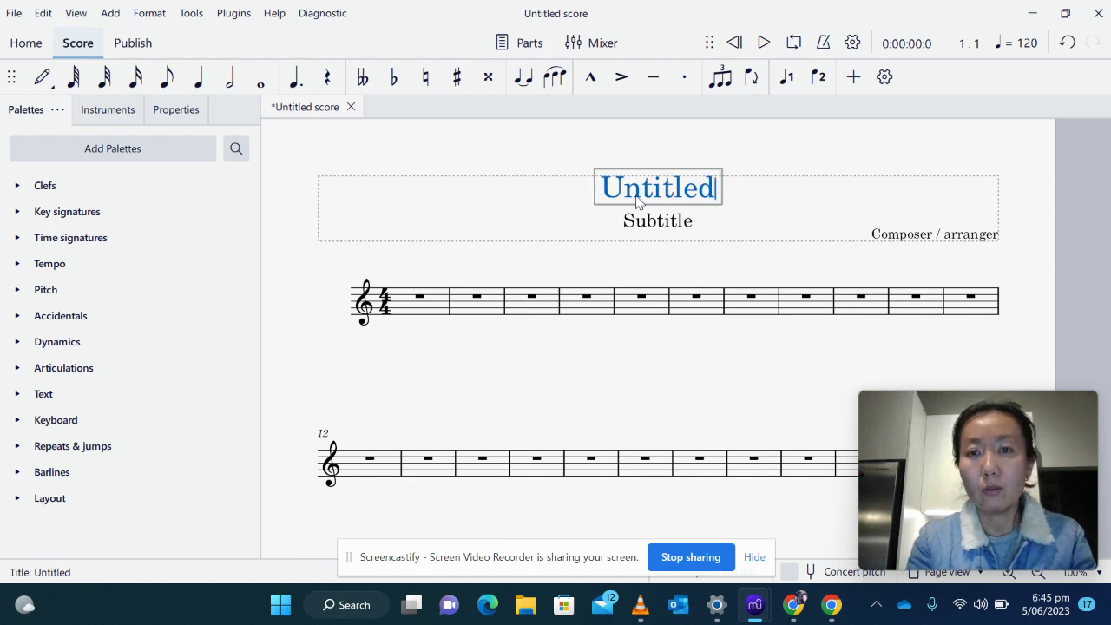
{"action": "key", "text": "BackSpace"}
{"action": "key", "text": "BackSpace"}
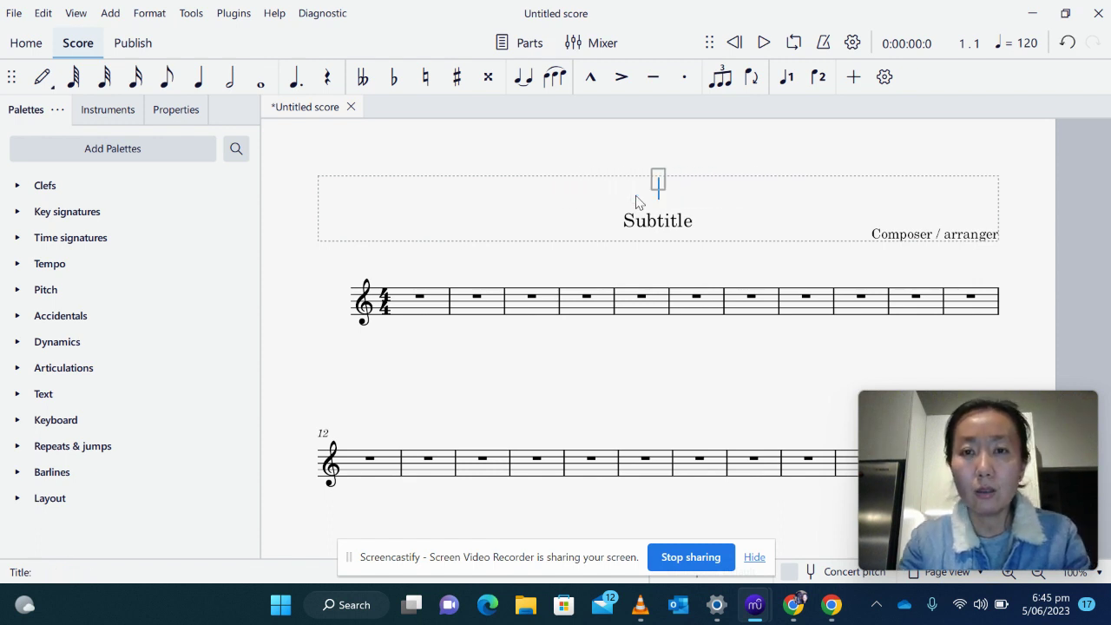
{"action": "type", "text": "C"}
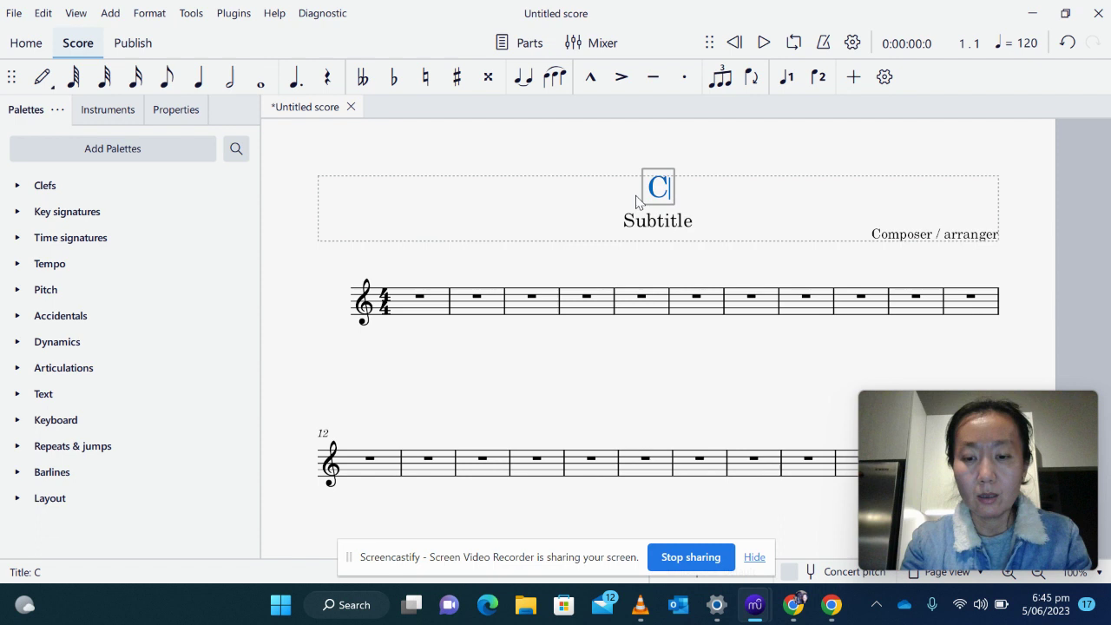
{"action": "type", "text": ", G, D a"}
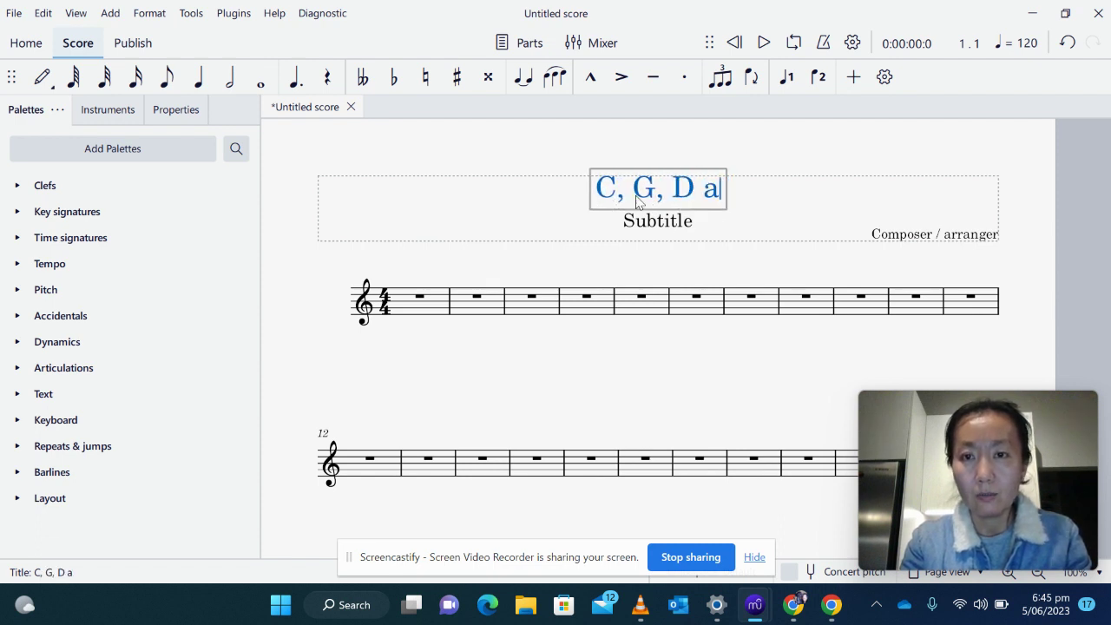
{"action": "key", "text": "BackSpace"}
{"action": "type", "text": "M"}
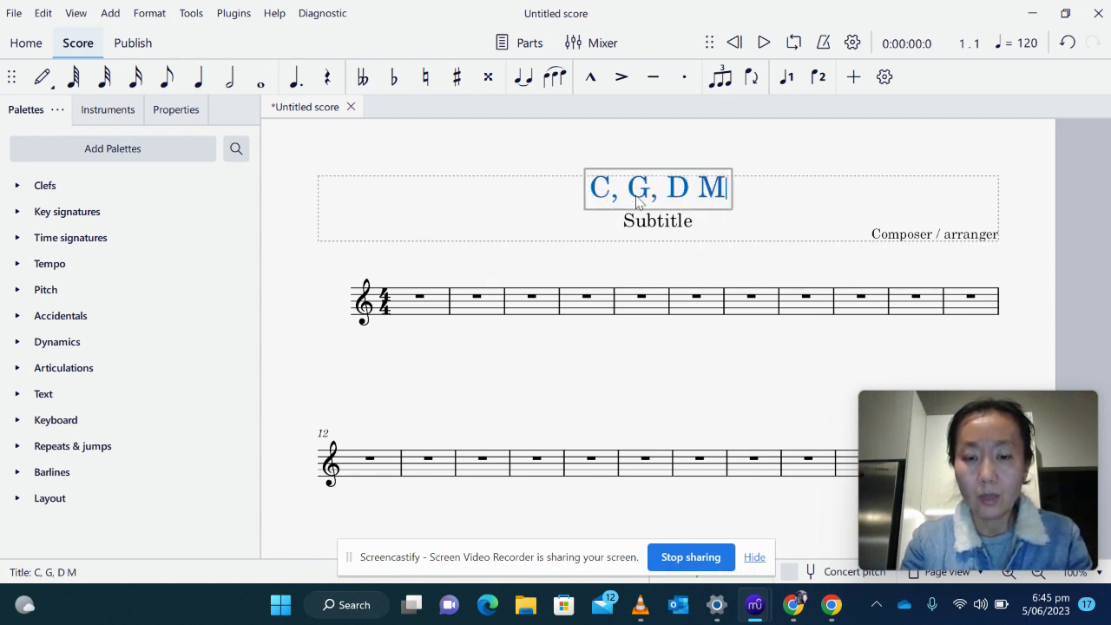
{"action": "type", "text": "ajor scales"}
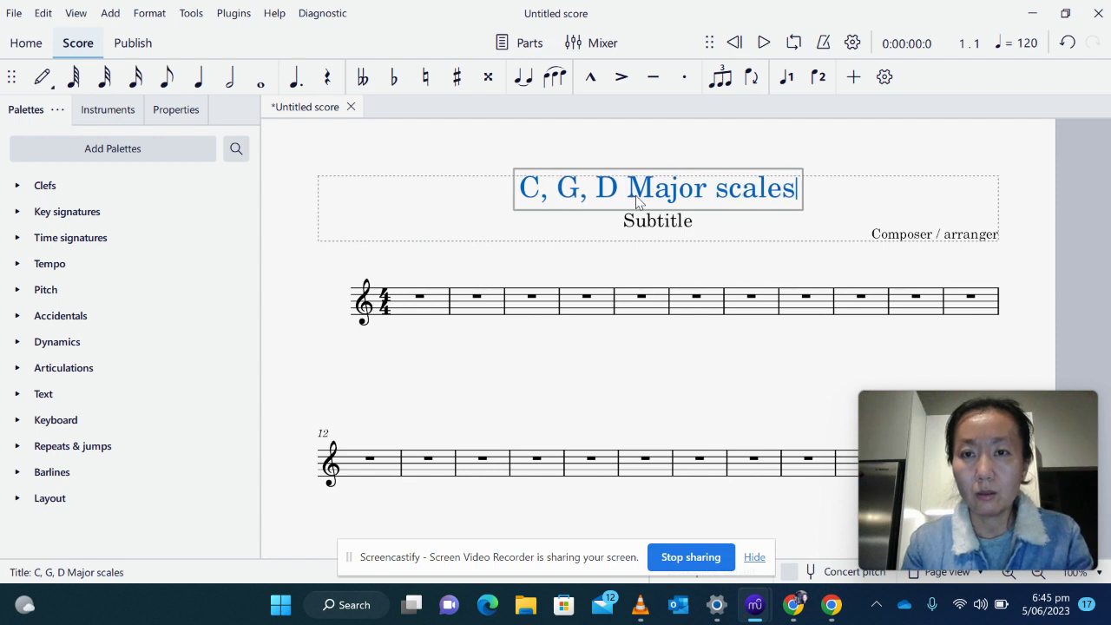
{"action": "left_click", "coordinate": [730, 191]}
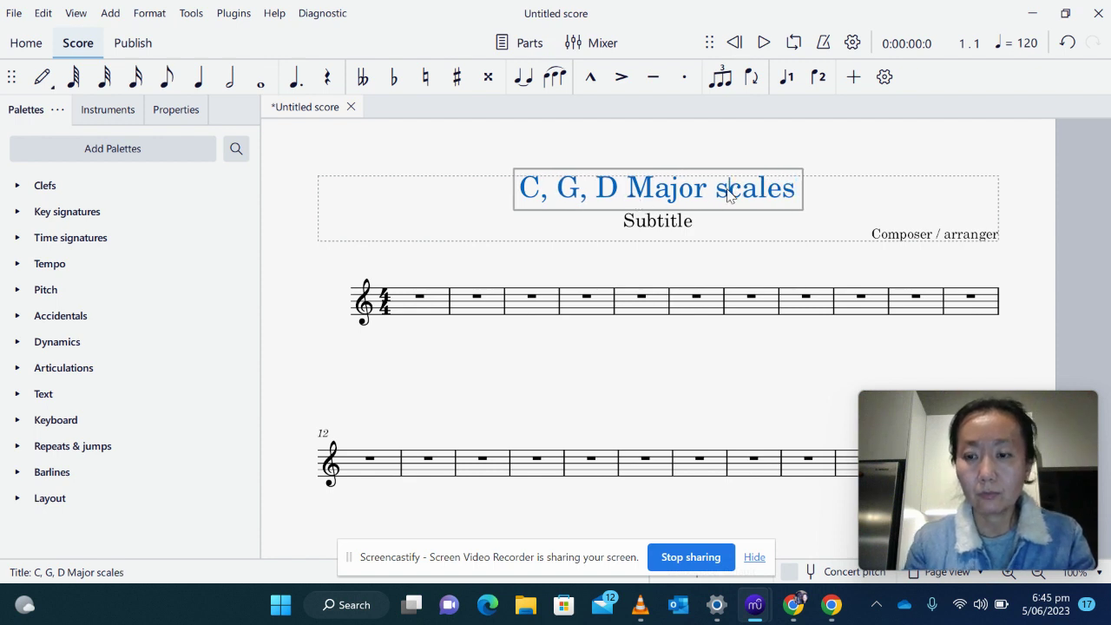
{"action": "key", "text": "BackSpace"}
{"action": "type", "text": "S"}
- Change the subtitle to 'Semibreves'
{"action": "left_click", "coordinate": [677, 225]}
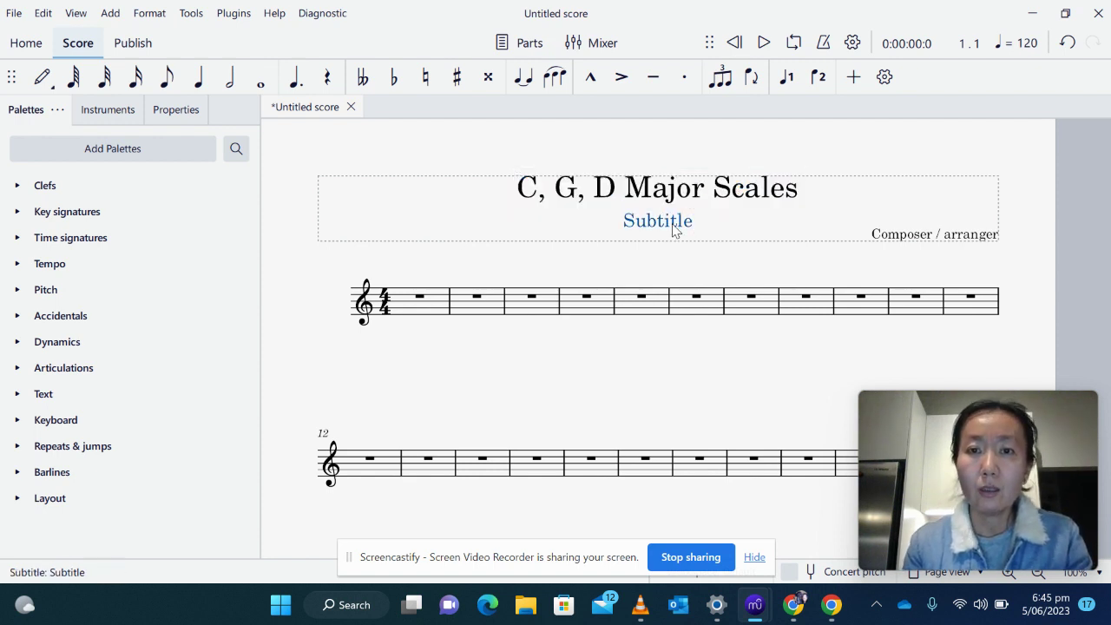
{"action": "double_click", "coordinate": [676, 228]}
{"action": "key", "text": "Right"}
{"action": "key", "text": "Right"}
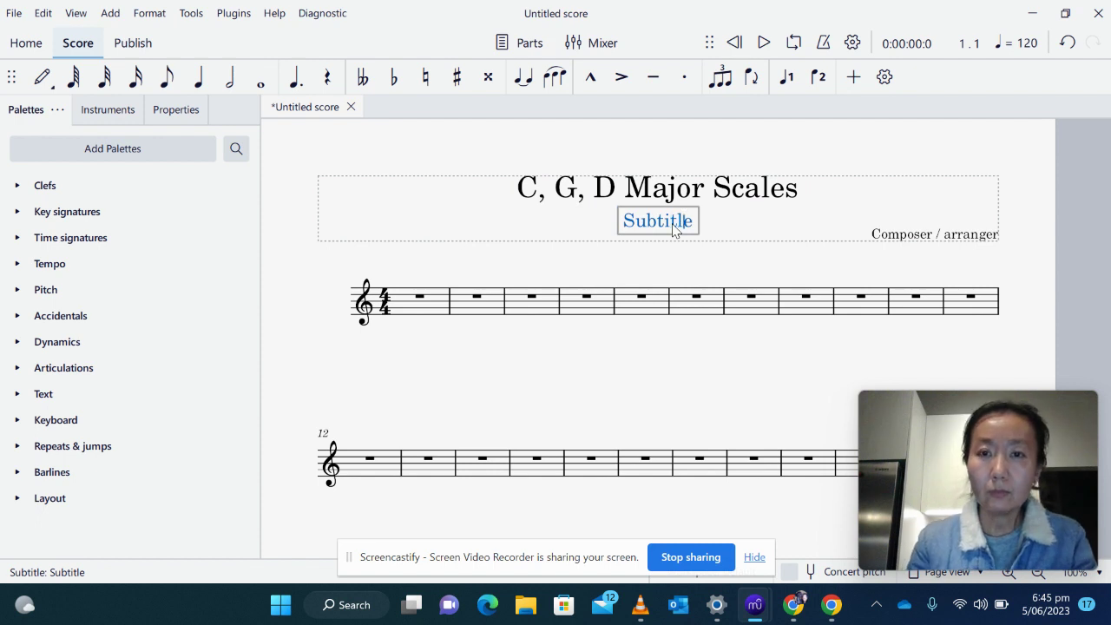
{"action": "key", "text": "BackSpace"}
{"action": "key", "text": "BackSpace"}
{"action": "key", "text": "BackSpace"}
{"action": "key", "text": "BackSpace"}
{"action": "key", "text": "BackSpace"}
{"action": "key", "text": "BackSpace"}
{"action": "key", "text": "BackSpace"}
{"action": "key", "text": "BackSpace"}
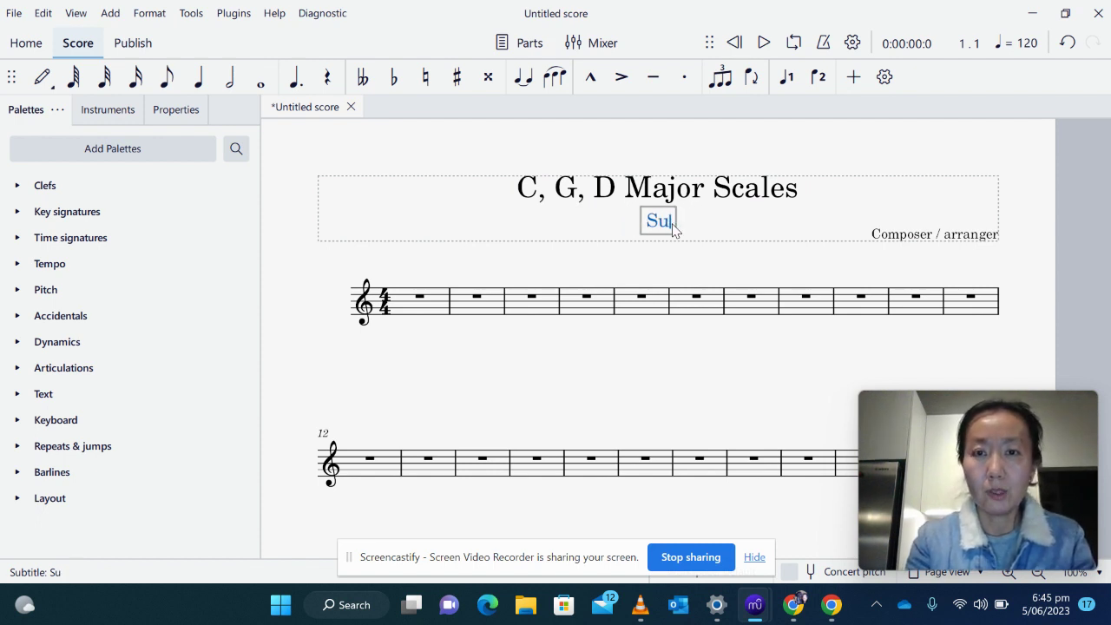
{"action": "type", "text": "Semibreves"}
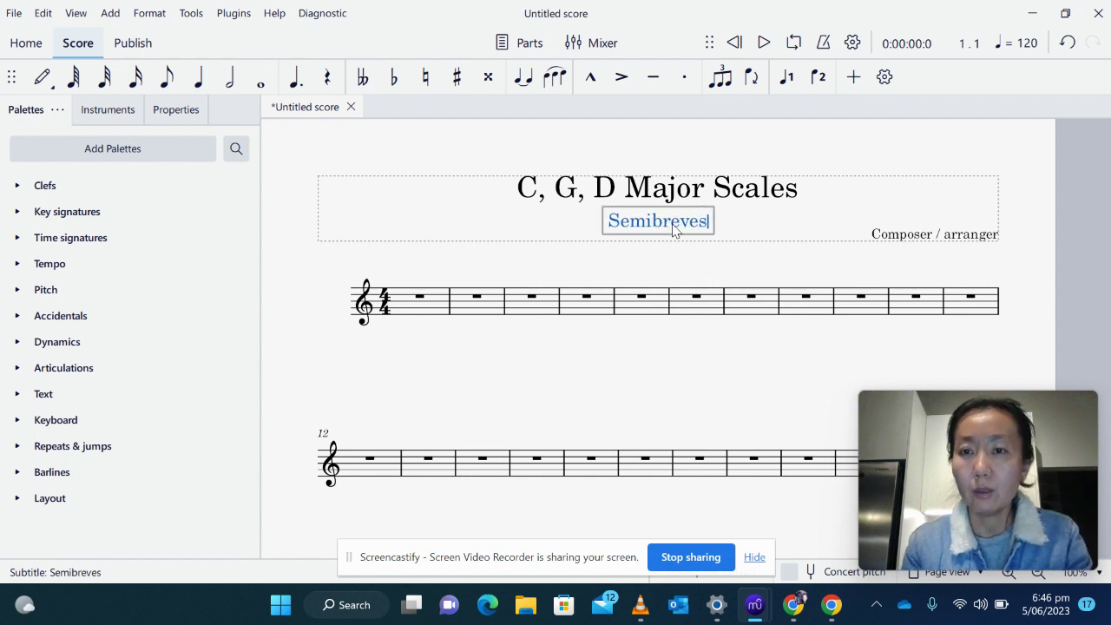
- Replace the Composer / arranger placeholder text with the composer's name
{"action": "left_click", "coordinate": [913, 239]}
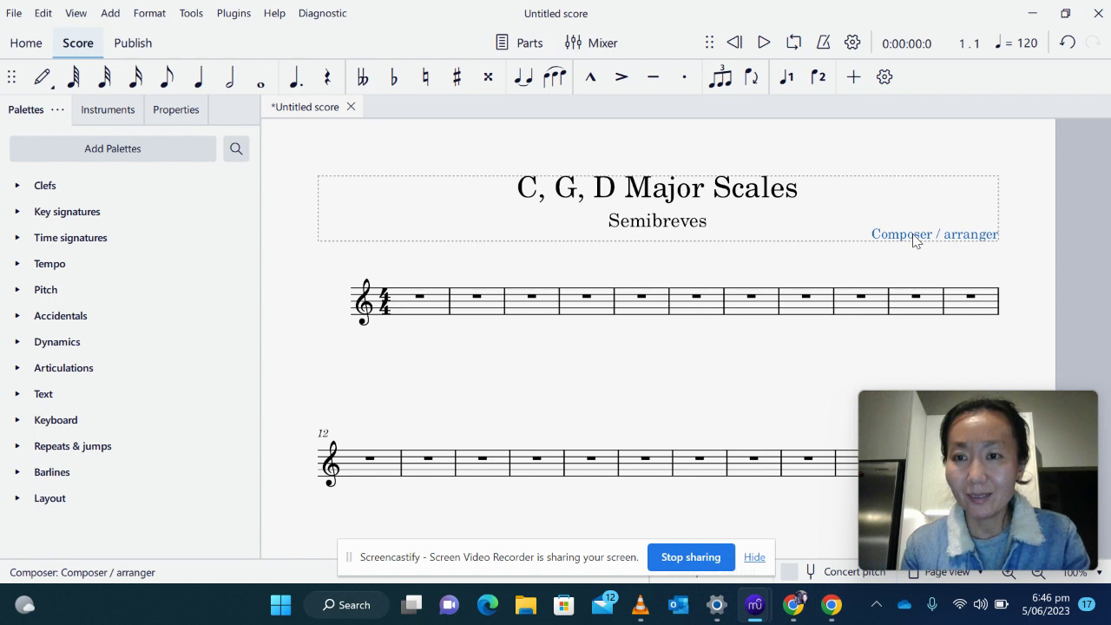
{"action": "double_click", "coordinate": [913, 238]}
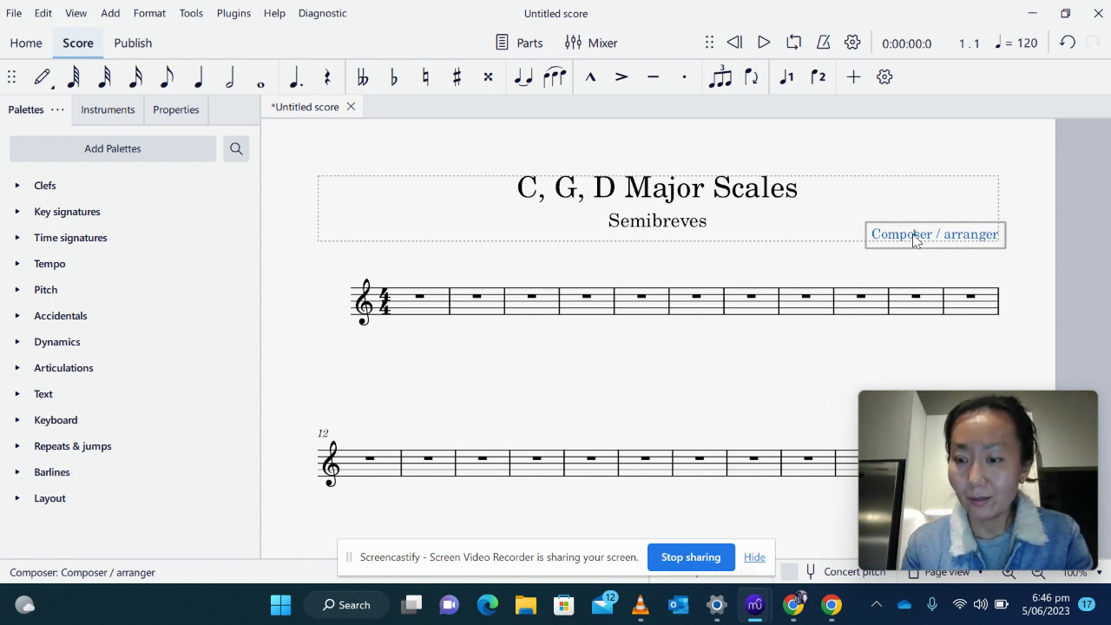
{"action": "key", "text": "Right"}
{"action": "key", "text": "Right"}
{"action": "key", "text": "Right"}
{"action": "key", "text": "Right"}
{"action": "key", "text": "Right"}
{"action": "key", "text": "Right"}
{"action": "key", "text": "Right"}
{"action": "key", "text": "Right"}
{"action": "key", "text": "Right"}
{"action": "key", "text": "Right"}
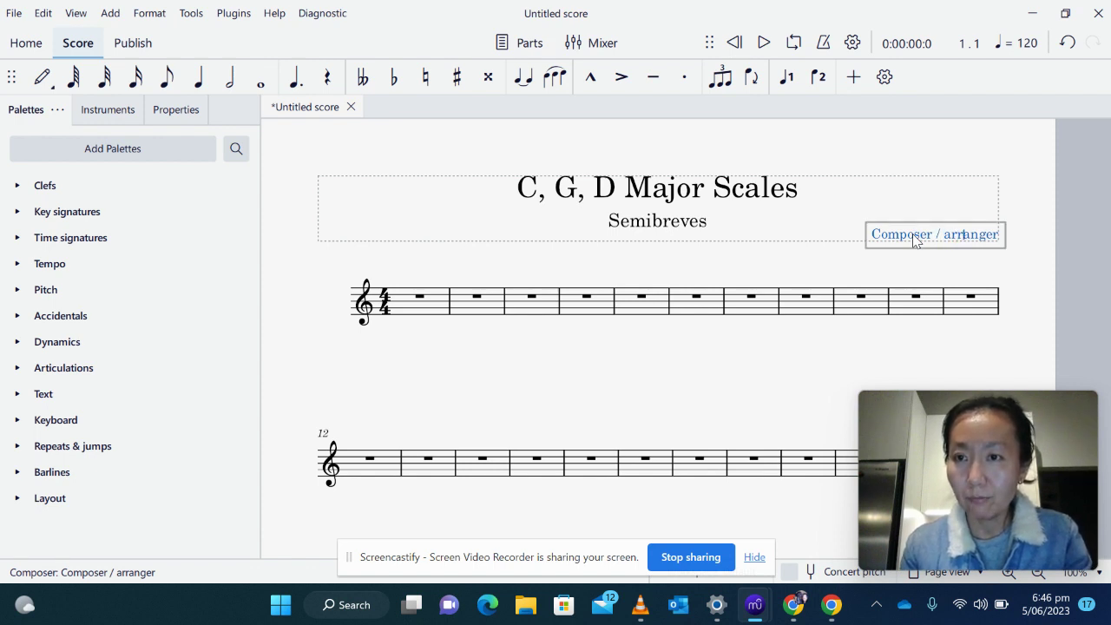
{"action": "key", "text": "BackSpace"}
{"action": "key", "text": "BackSpace"}
{"action": "key", "text": "BackSpace"}
{"action": "key", "text": "BackSpace"}
{"action": "key", "text": "BackSpace"}
{"action": "key", "text": "BackSpace"}
{"action": "key", "text": "BackSpace"}
{"action": "key", "text": "BackSpace"}
{"action": "key", "text": "BackSpace"}
{"action": "key", "text": "BackSpace"}
{"action": "key", "text": "BackSpace"}
{"action": "key", "text": "BackSpace"}
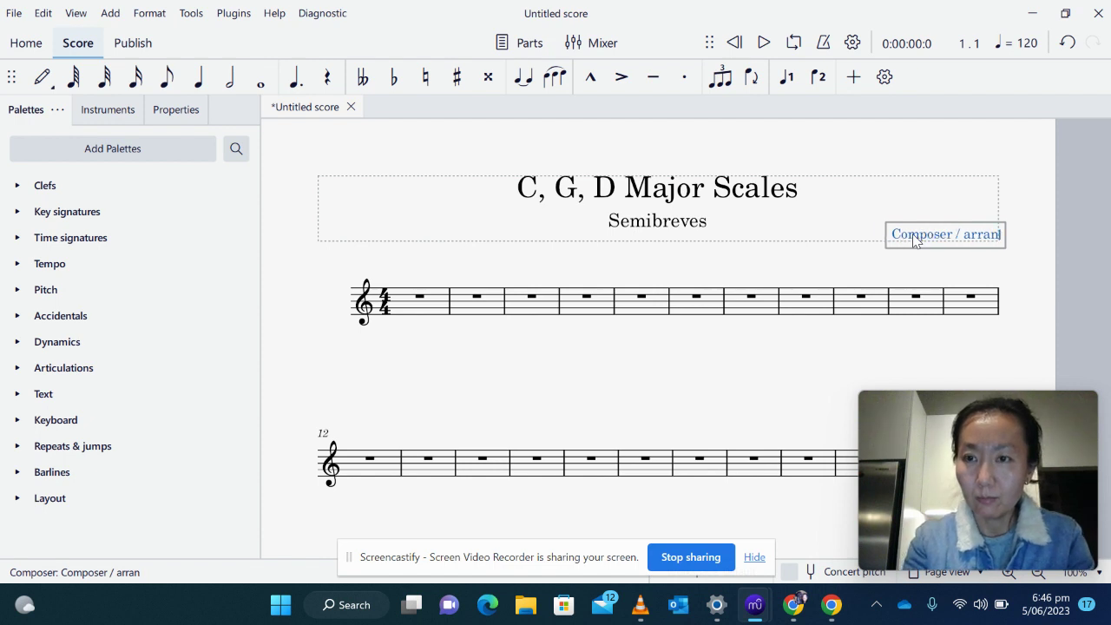
{"action": "key", "text": "BackSpace"}
{"action": "key", "text": "BackSpace"}
{"action": "key", "text": "BackSpace"}
{"action": "key", "text": "BackSpace"}
{"action": "key", "text": "BackSpace"}
{"action": "key", "text": "BackSpace"}
{"action": "key", "text": "BackSpace"}
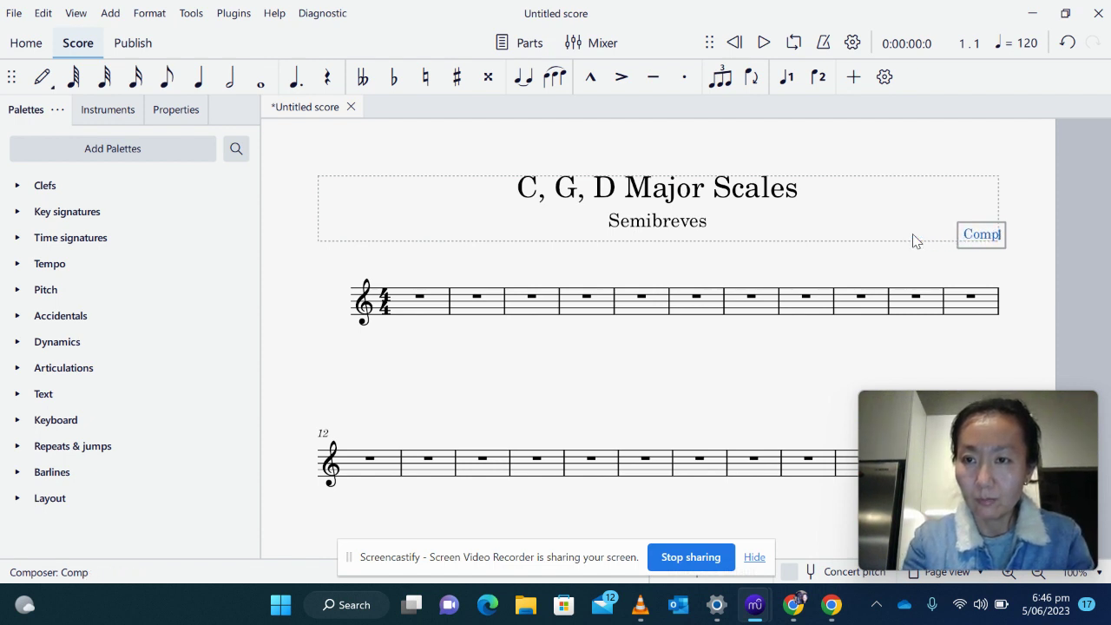
{"action": "type", "text": "Ms Song"}
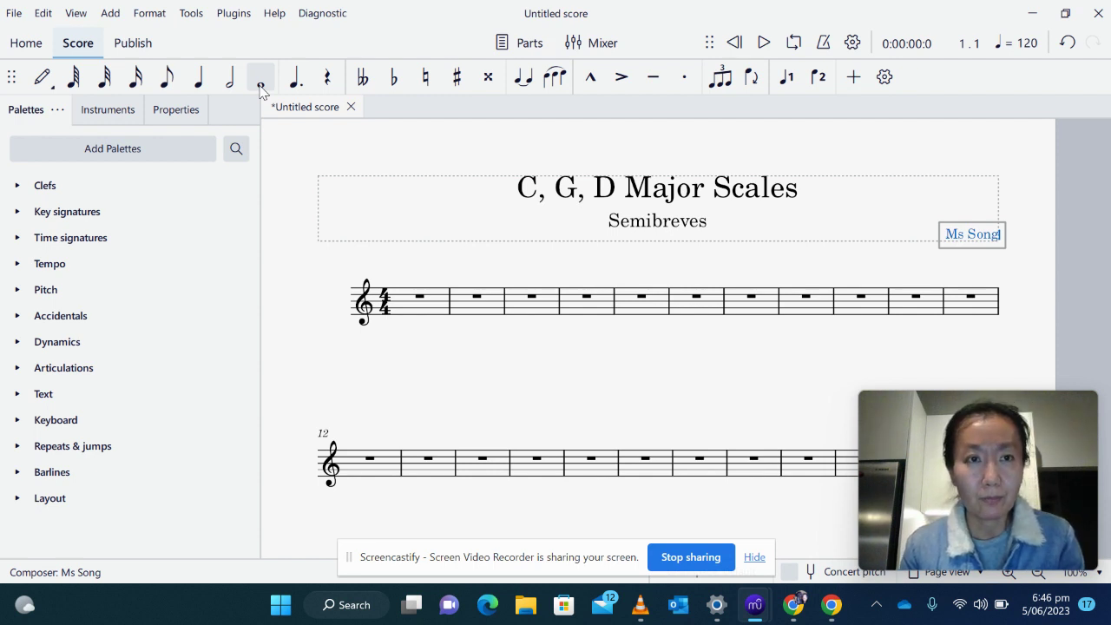
{"action": "key", "text": "Escape"}
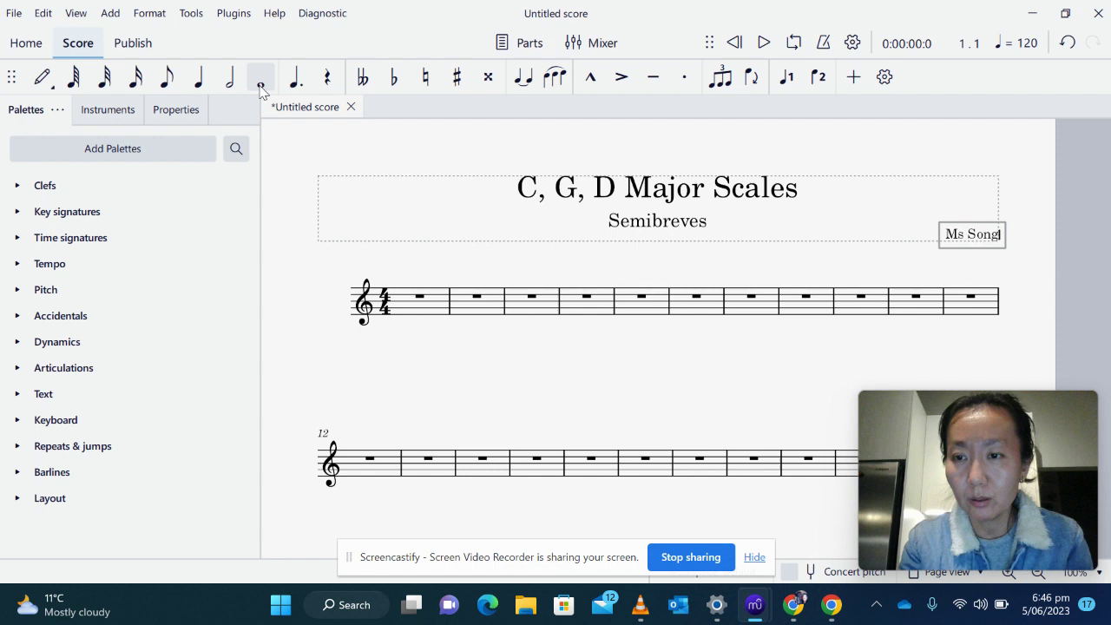
{"action": "type", "text": "n"}
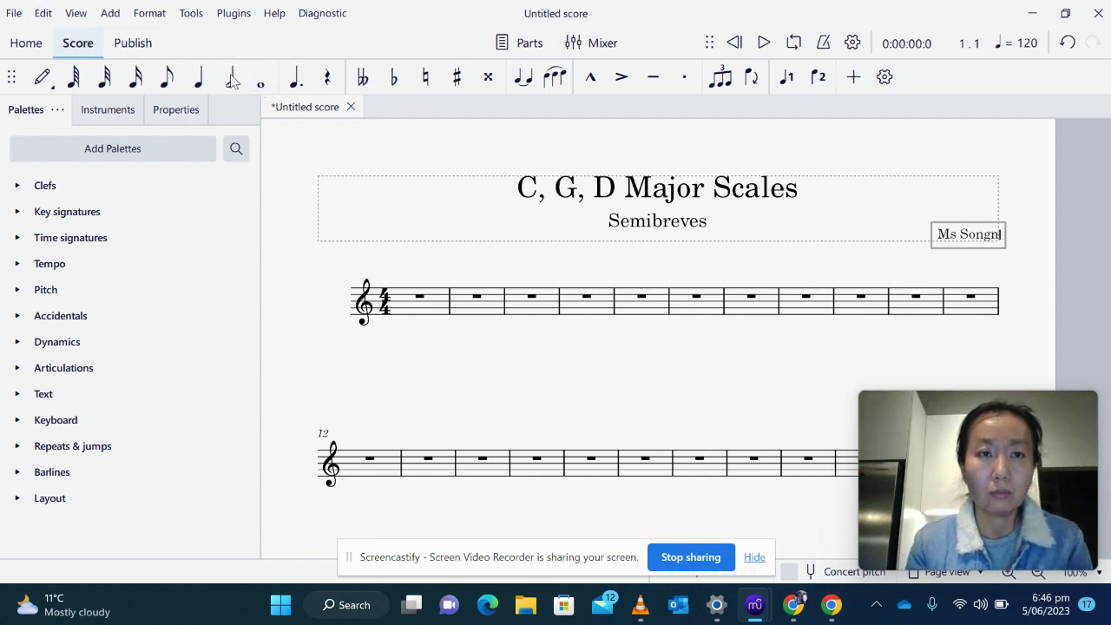
- Enter semibreves C4, D4, E4, F4, G4, A4, B4 and C5 in bars 1–8
{"action": "left_click", "coordinate": [261, 80]}
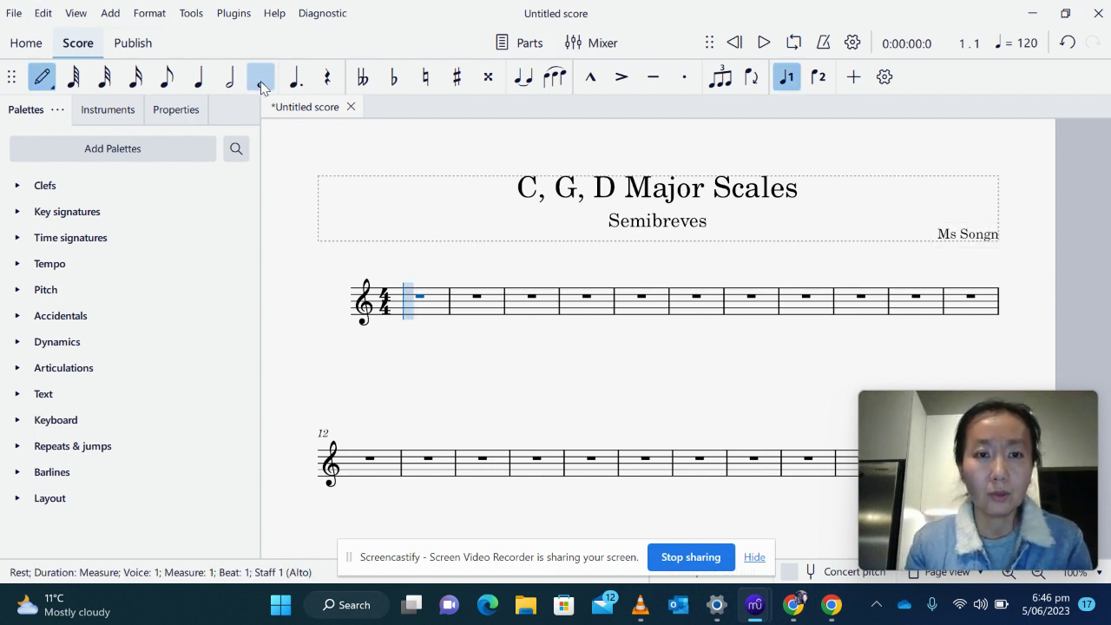
{"action": "left_click", "coordinate": [411, 322]}
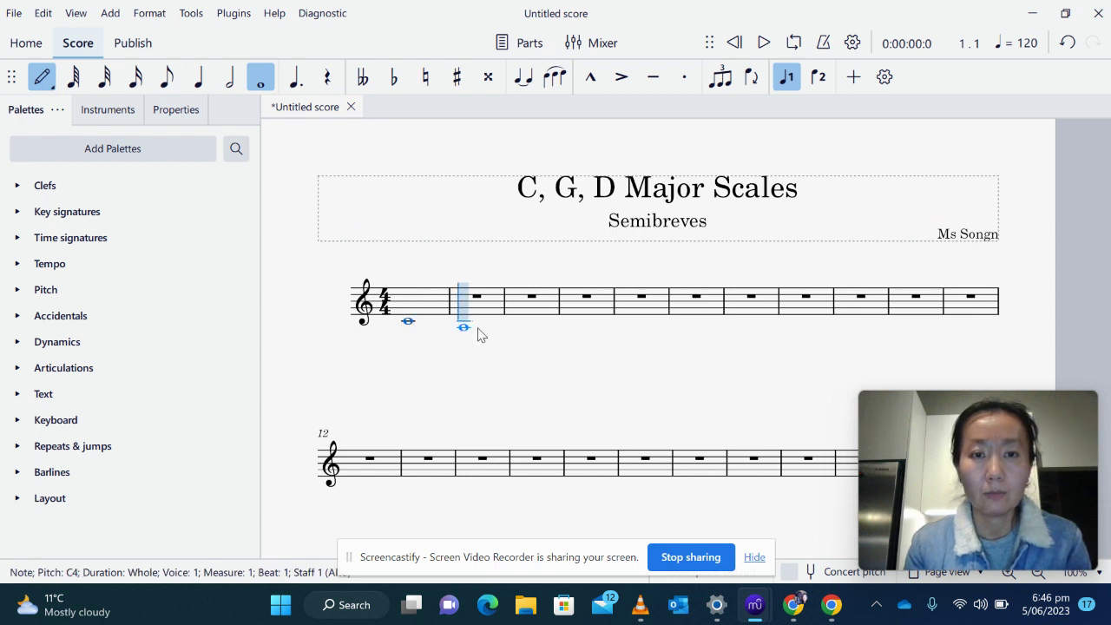
{"action": "left_click", "coordinate": [466, 318]}
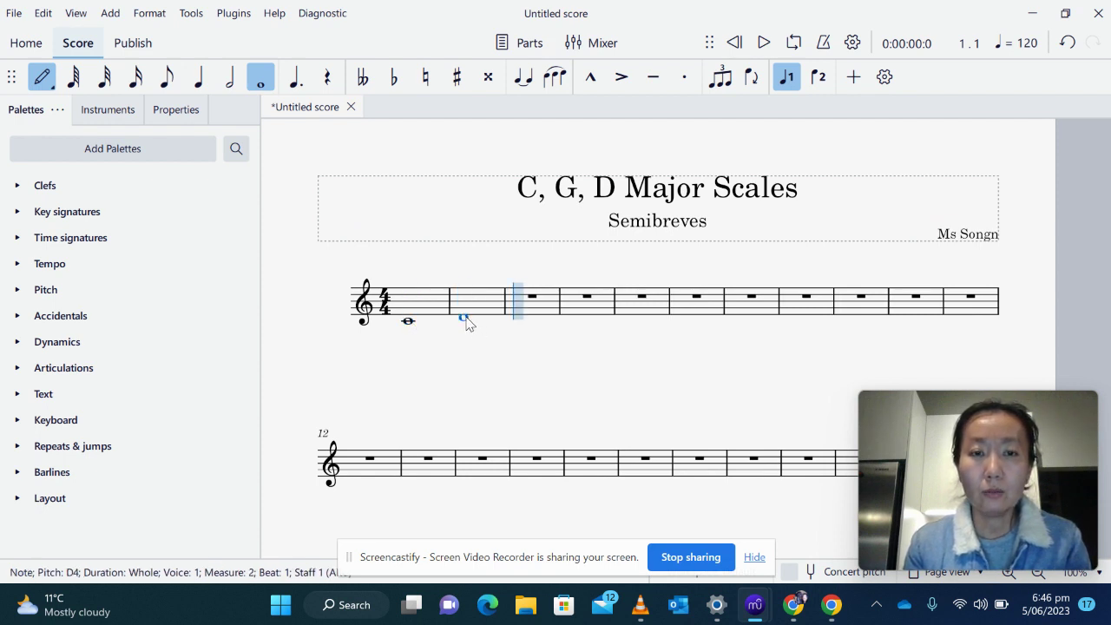
{"action": "left_click", "coordinate": [530, 317]}
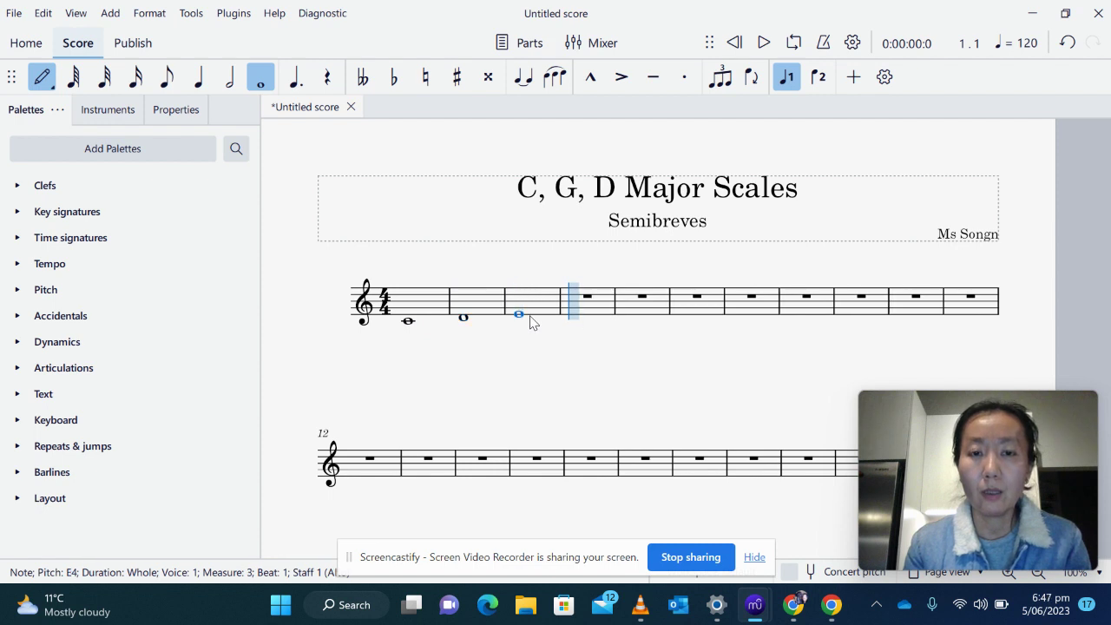
{"action": "left_click", "coordinate": [586, 317]}
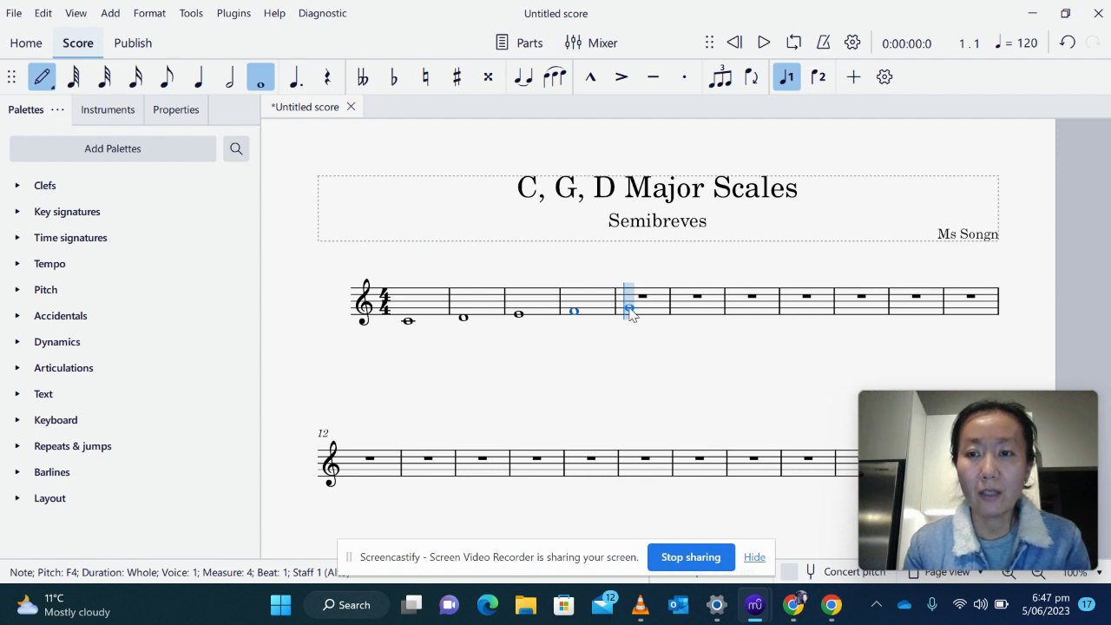
{"action": "left_click", "coordinate": [630, 308]}
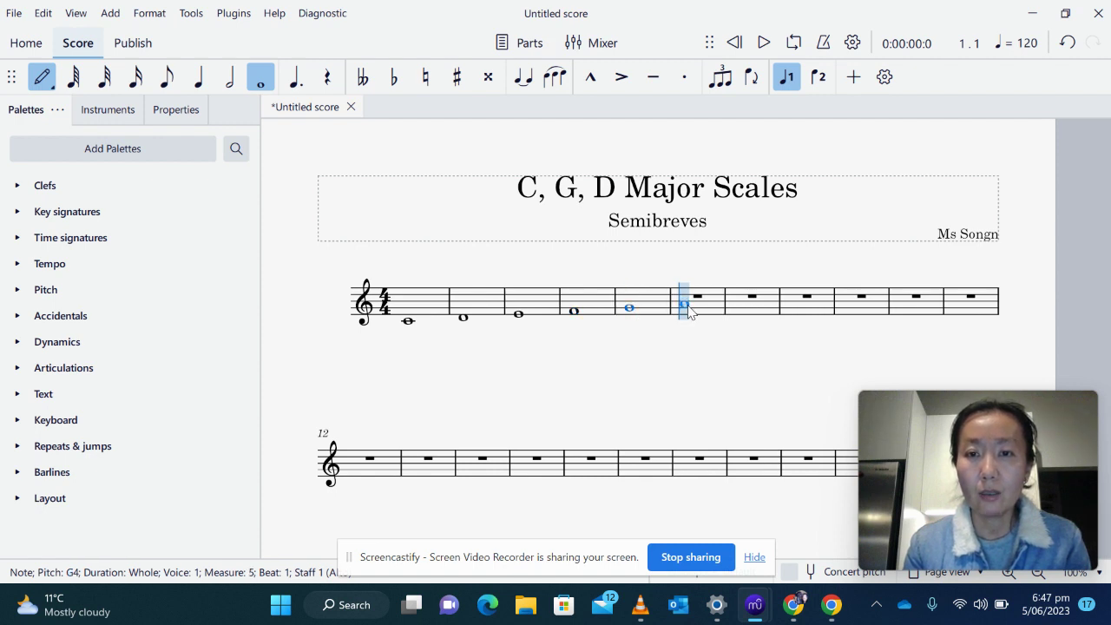
{"action": "left_click", "coordinate": [685, 304]}
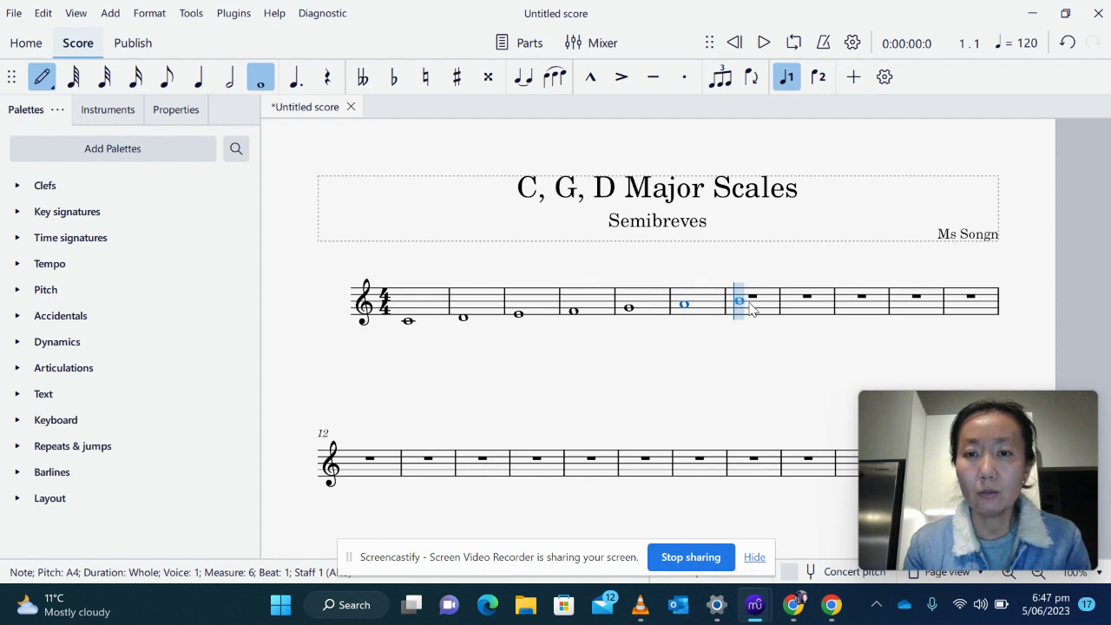
{"action": "left_click", "coordinate": [749, 303]}
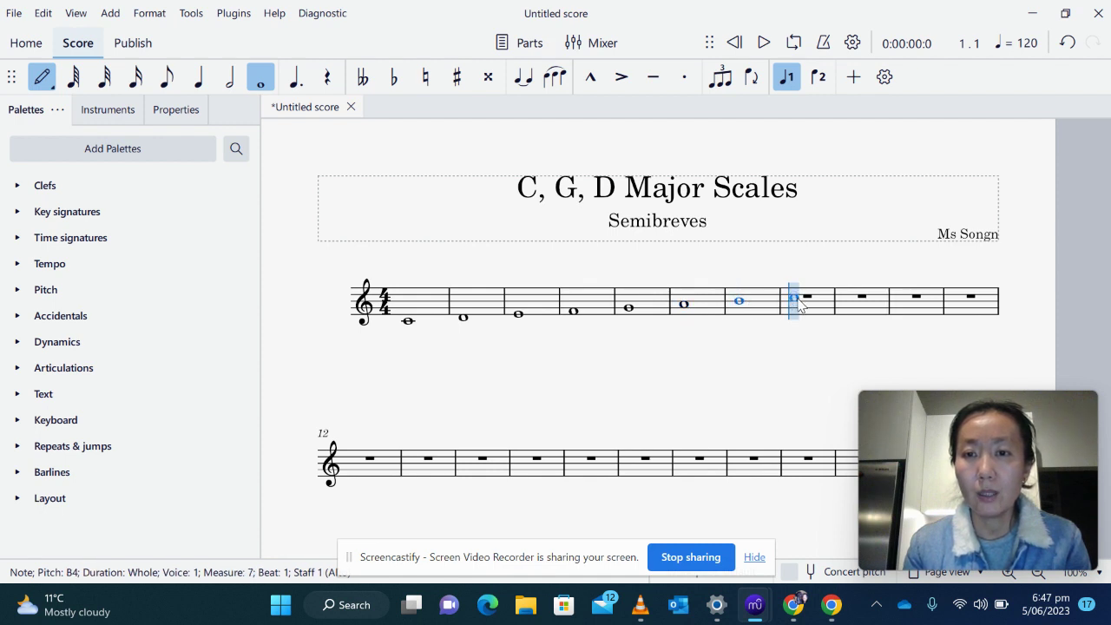
{"action": "left_click", "coordinate": [798, 300]}
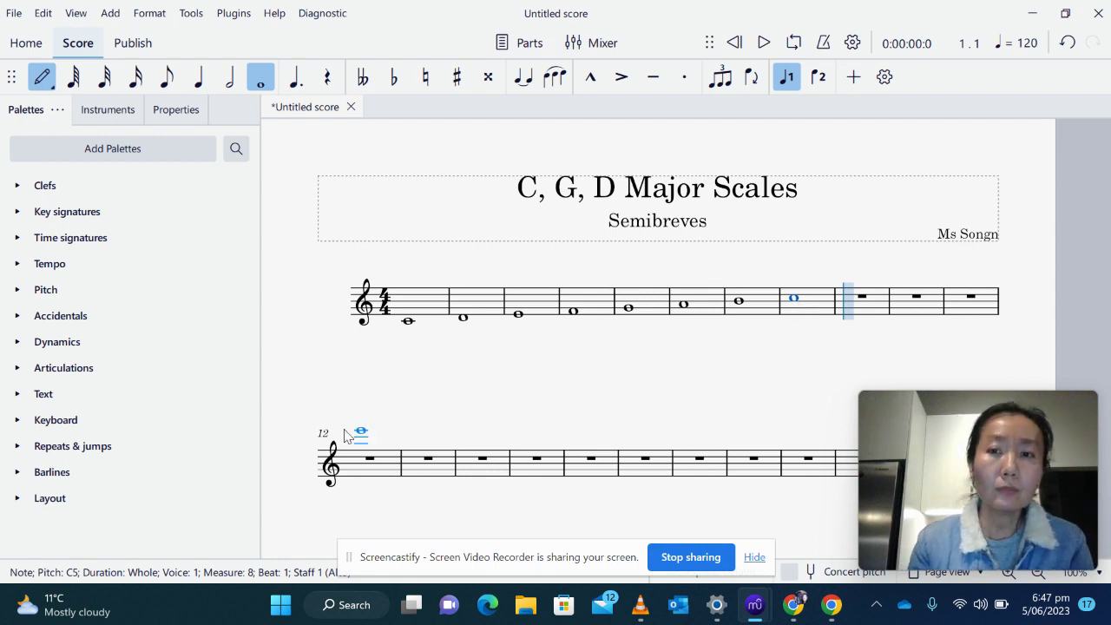
{"action": "key", "text": "Escape"}
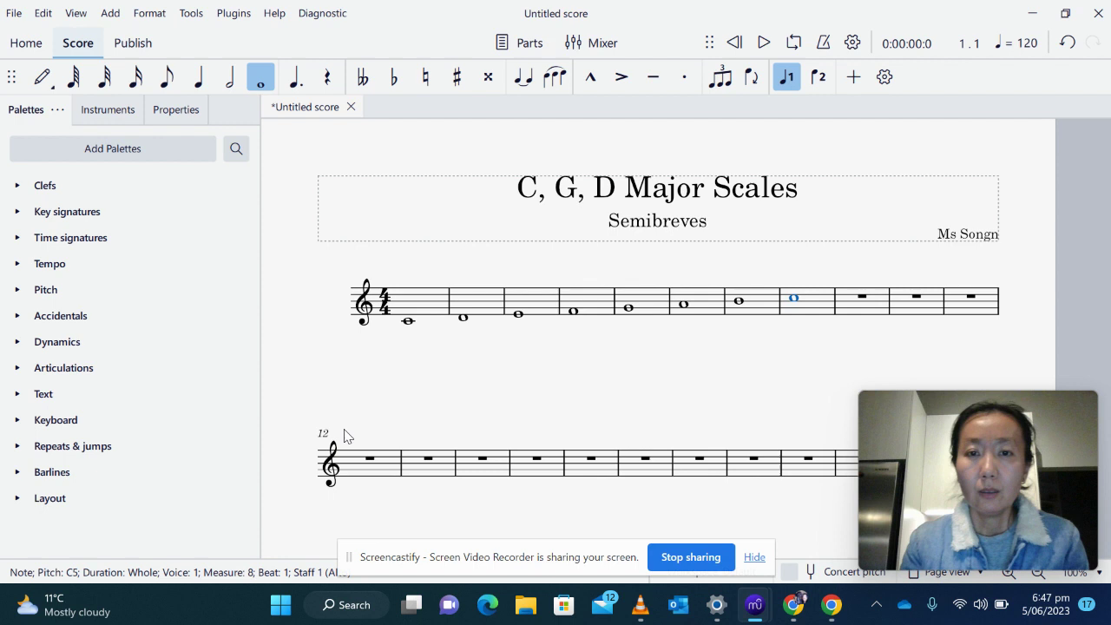
- Attach staff text reading 'C Major Scale' above the first note in bar 1
{"action": "left_click", "coordinate": [408, 321]}
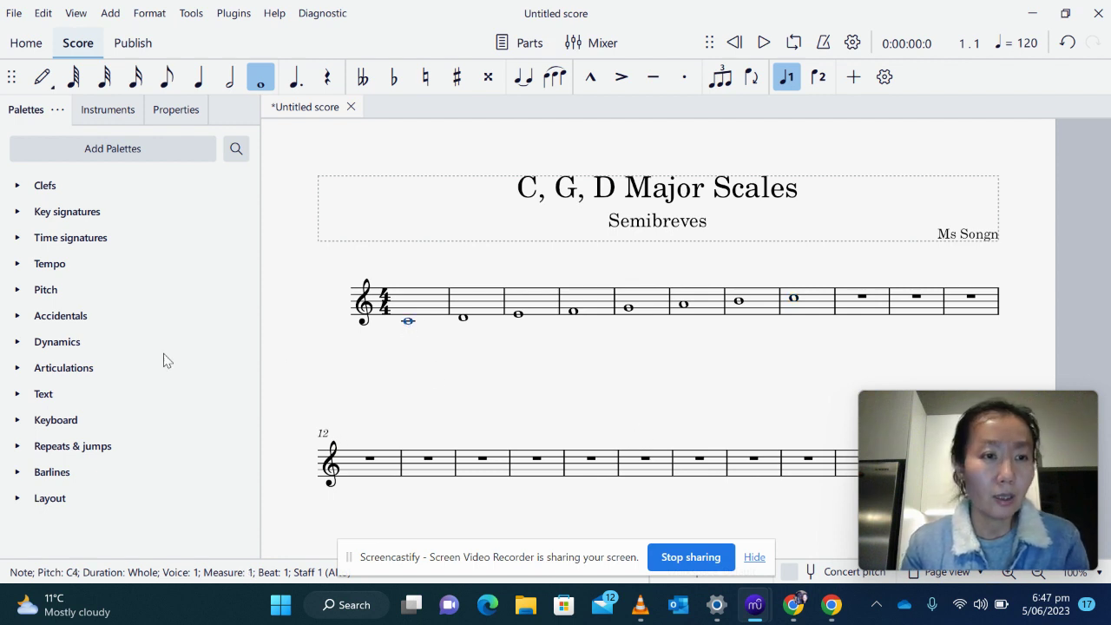
{"action": "left_click", "coordinate": [26, 397]}
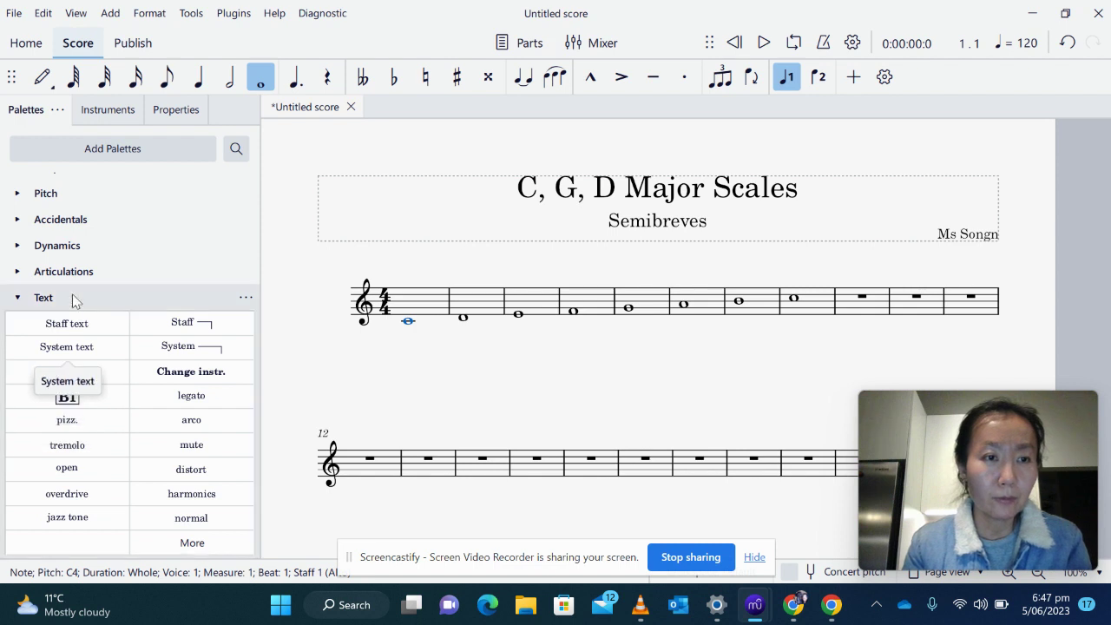
{"action": "left_click", "coordinate": [67, 323]}
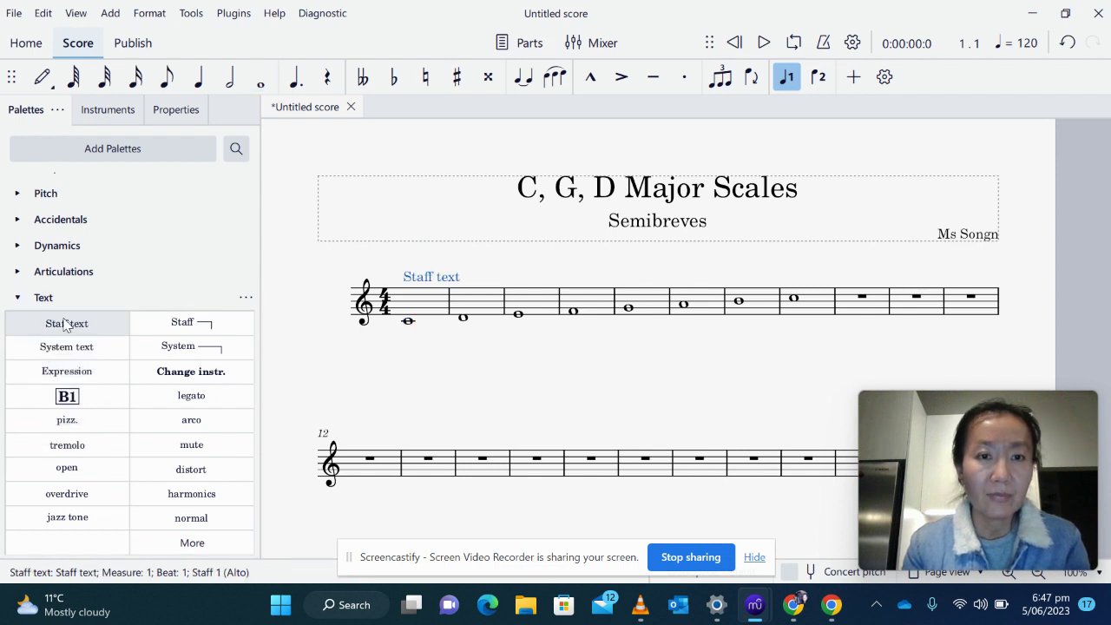
{"action": "double_click", "coordinate": [451, 285]}
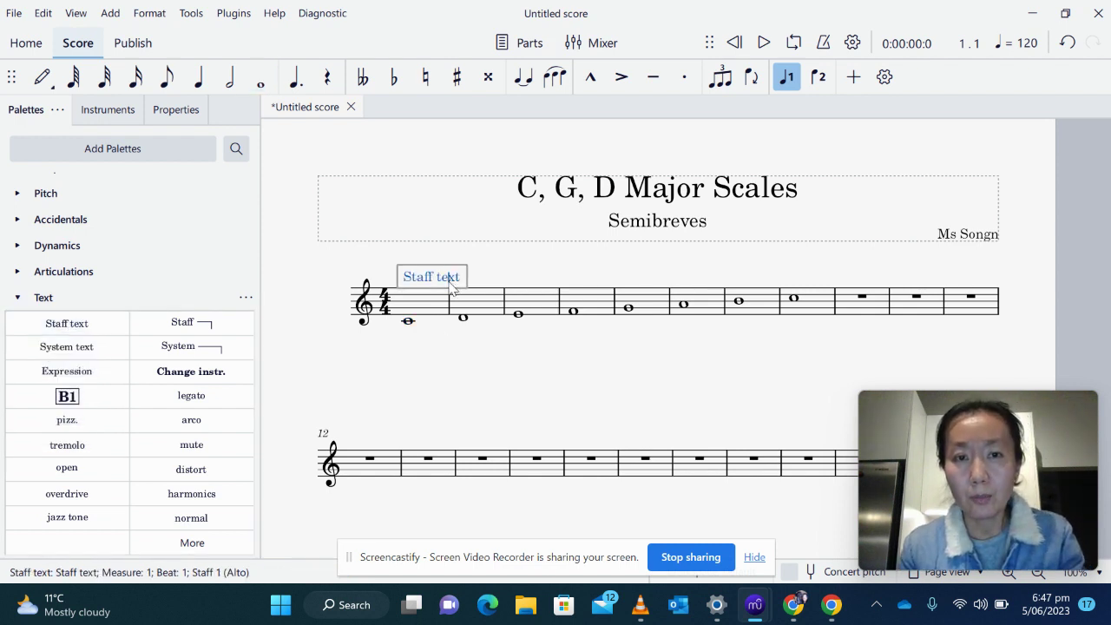
{"action": "key", "text": "BackSpace"}
{"action": "key", "text": "BackSpace"}
{"action": "key", "text": "BackSpace"}
{"action": "key", "text": "BackSpace"}
{"action": "key", "text": "BackSpace"}
{"action": "key", "text": "BackSpace"}
{"action": "key", "text": "BackSpace"}
{"action": "key", "text": "BackSpace"}
{"action": "key", "text": "BackSpace"}
{"action": "key", "text": "BackSpace"}
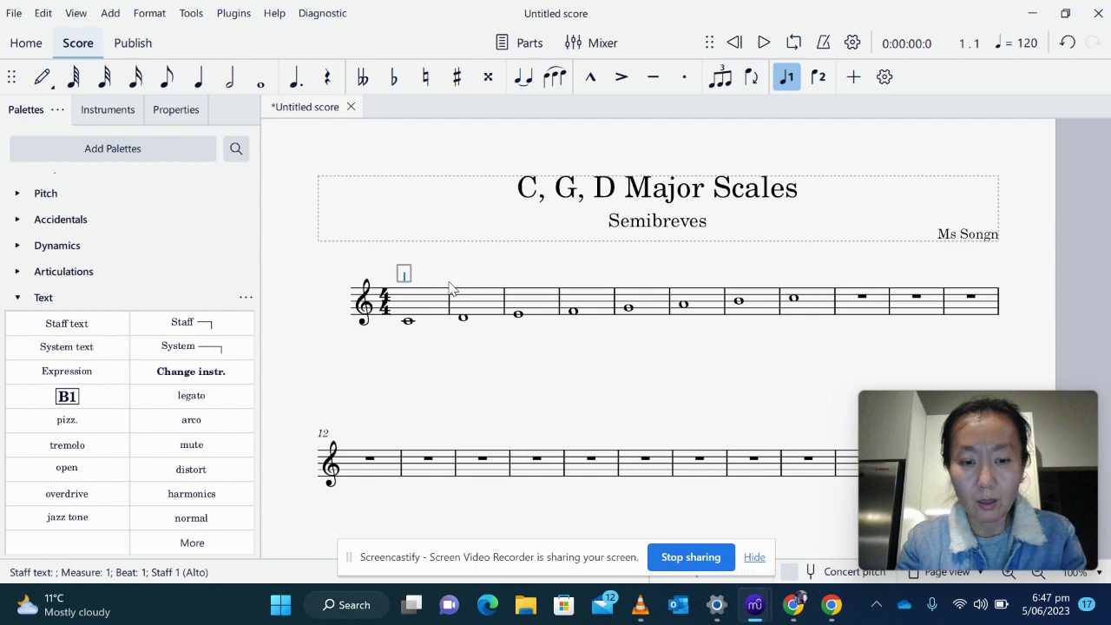
{"action": "type", "text": "C Jamor"}
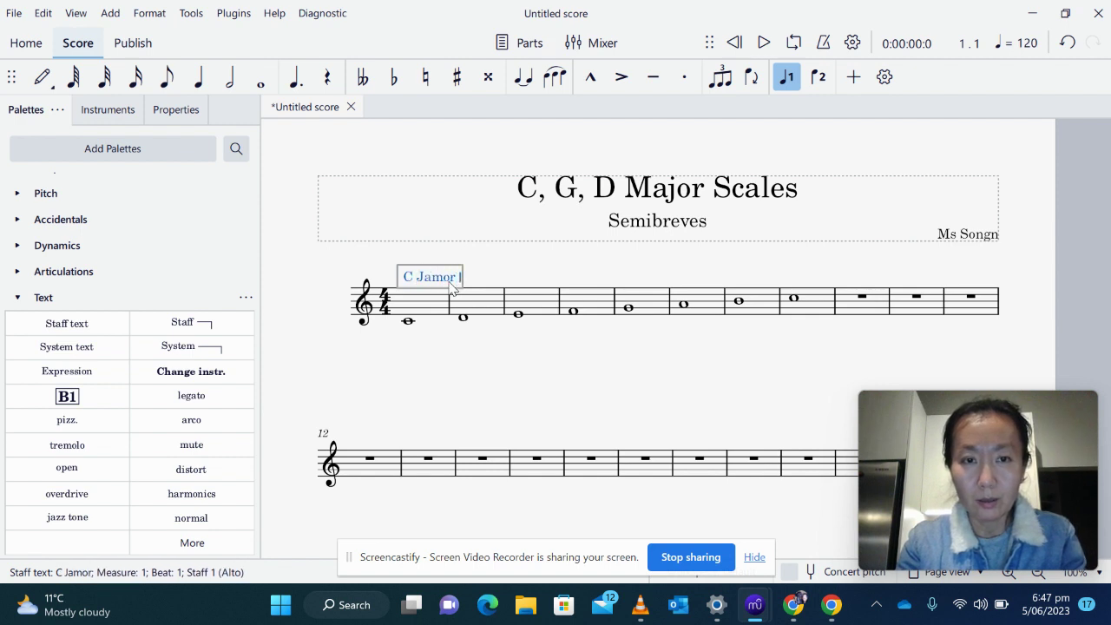
{"action": "key", "text": "BackSpace"}
{"action": "key", "text": "BackSpace"}
{"action": "key", "text": "BackSpace"}
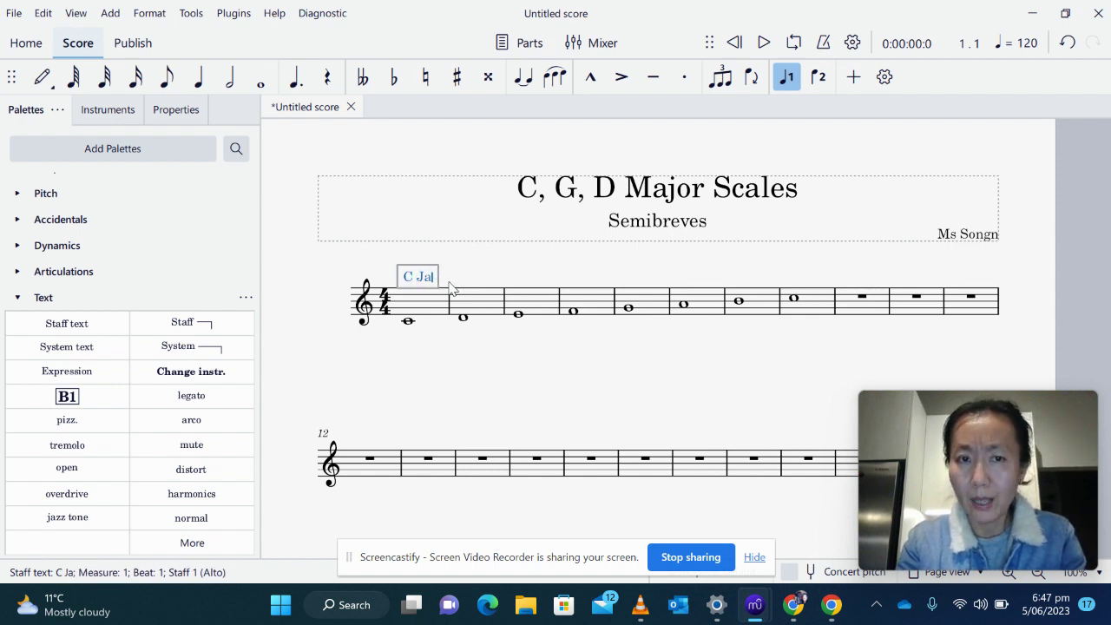
{"action": "key", "text": "BackSpace"}
{"action": "key", "text": "BackSpace"}
{"action": "key", "text": "BackSpace"}
{"action": "type", "text": "M"}
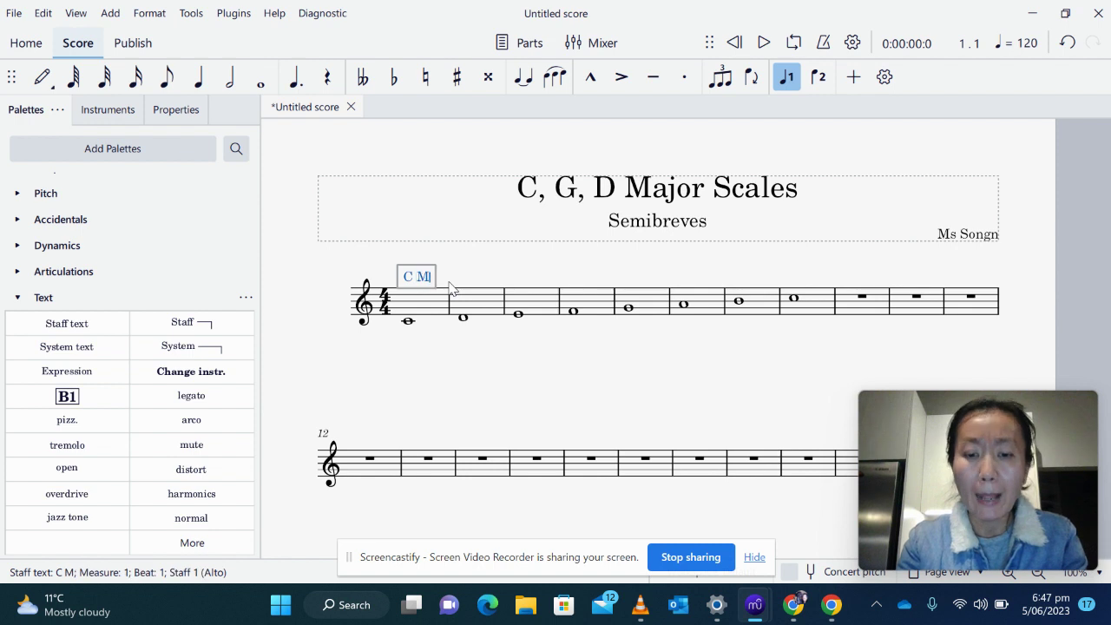
{"action": "type", "text": "ajor"}
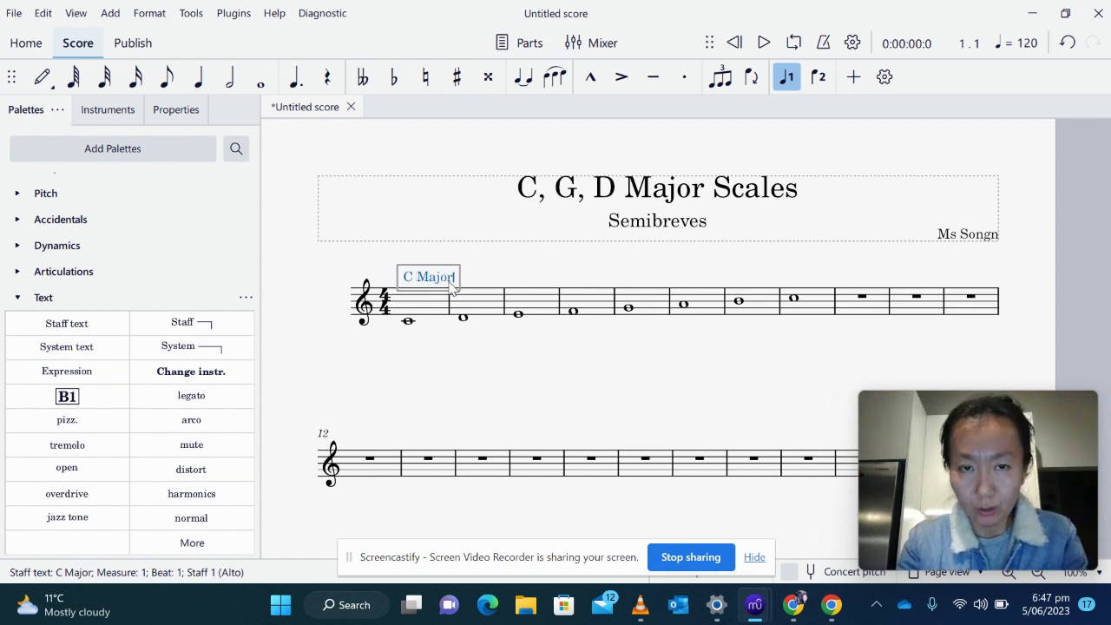
{"action": "type", "text": " Scale"}
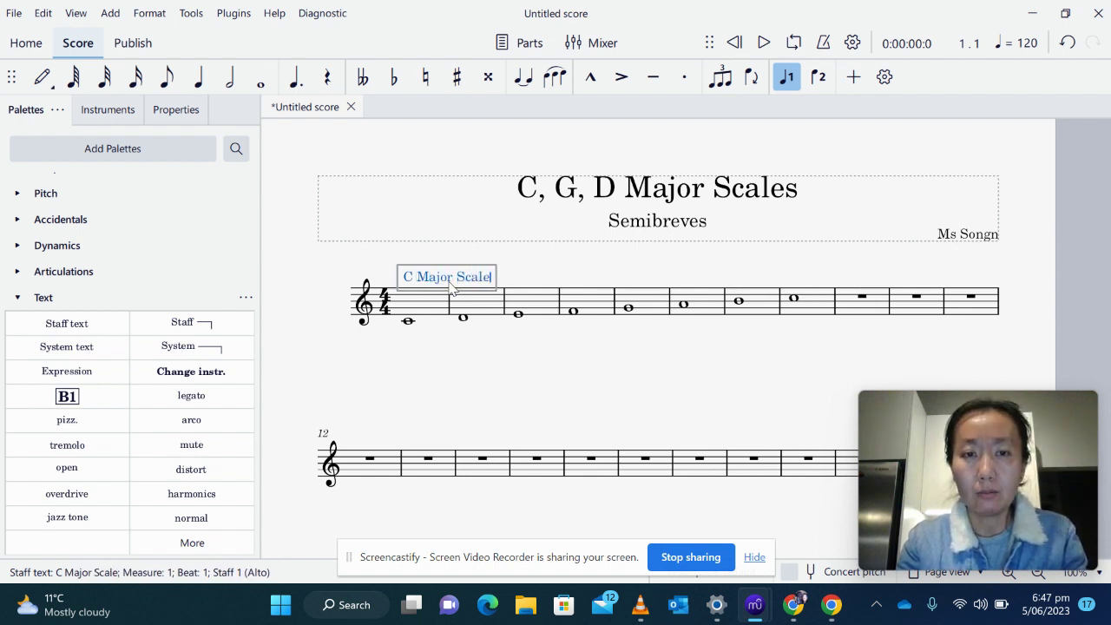
- Make the barline after bar 8 a final barline
{"action": "left_click", "coordinate": [835, 304]}
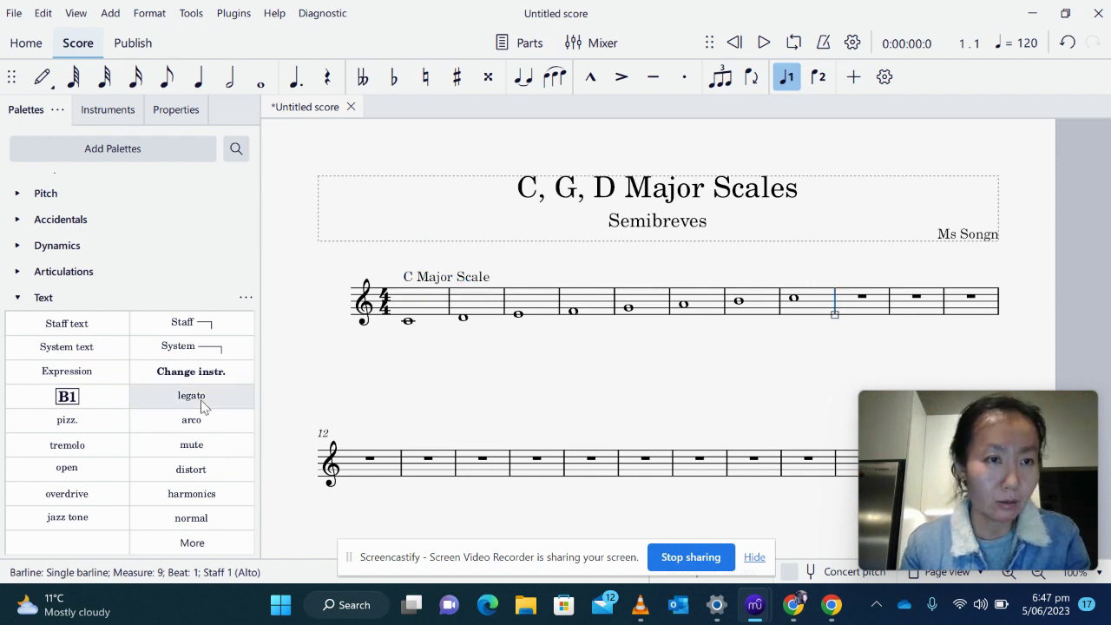
{"action": "scroll", "coordinate": [137, 400], "scroll_direction": "down", "scroll_amount": 3}
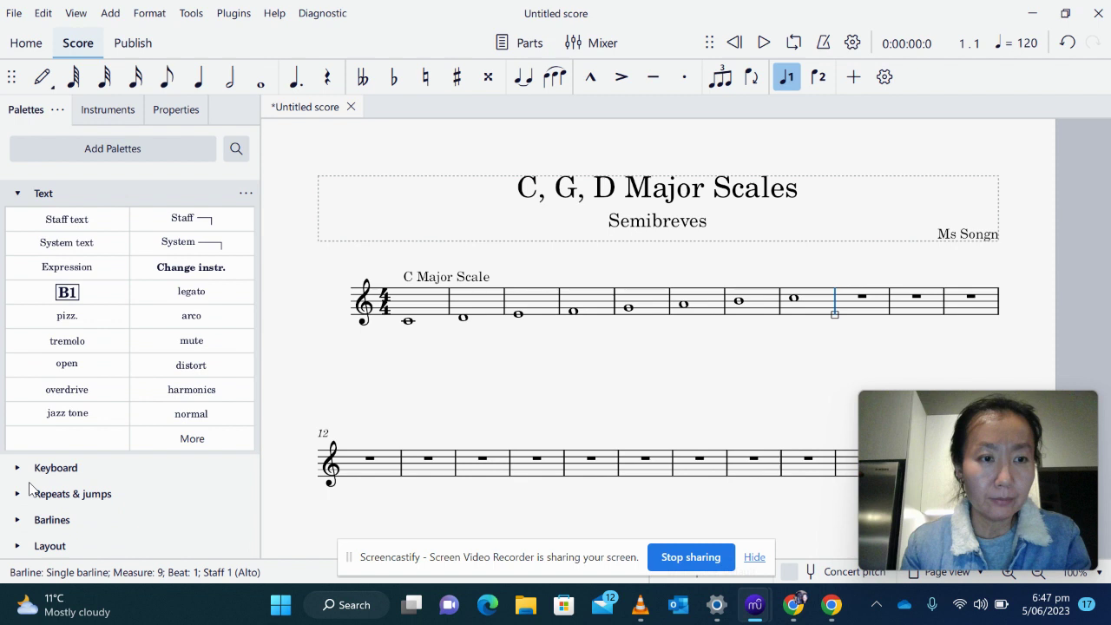
{"action": "left_click", "coordinate": [17, 519]}
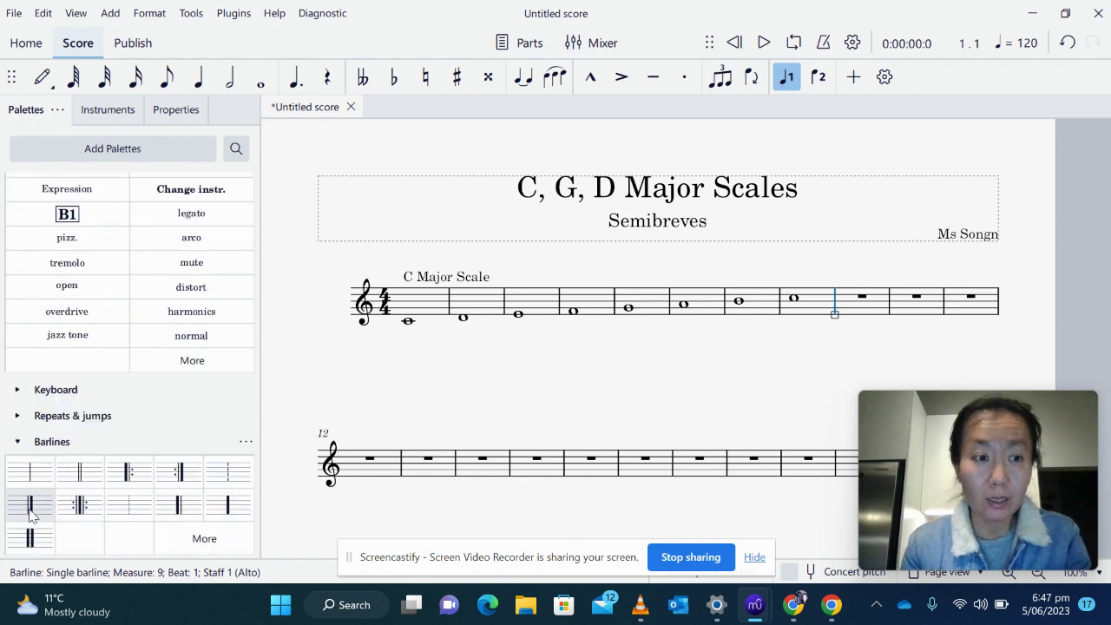
{"action": "left_click", "coordinate": [29, 512]}
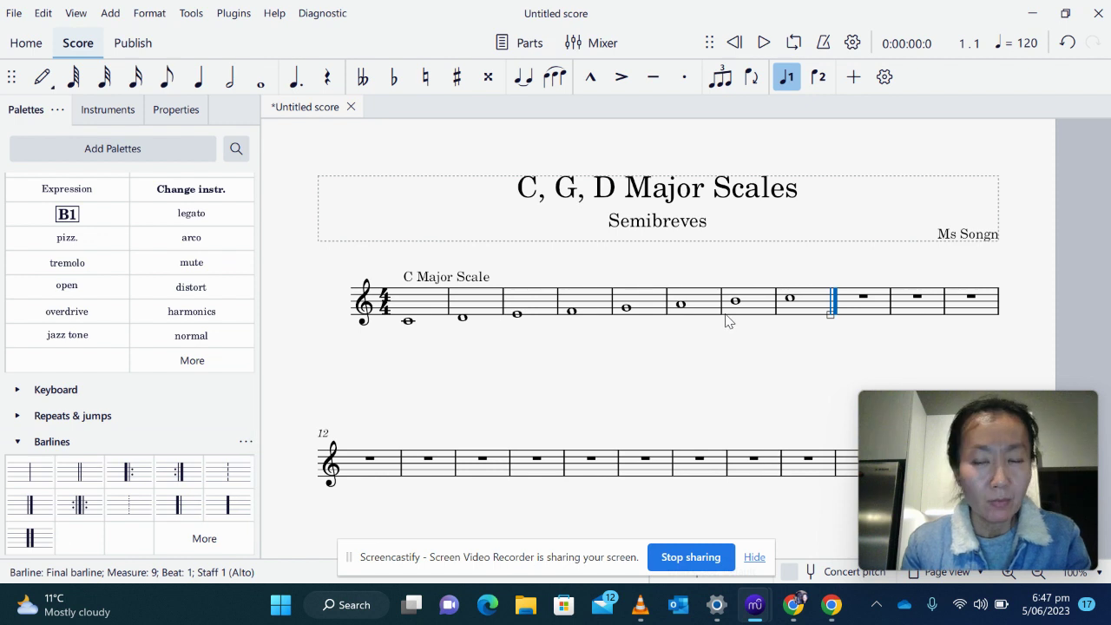
- Add a system break after bar 8 so bar 9 starts a new line
{"action": "scroll", "coordinate": [720, 338], "scroll_direction": "down", "scroll_amount": 3}
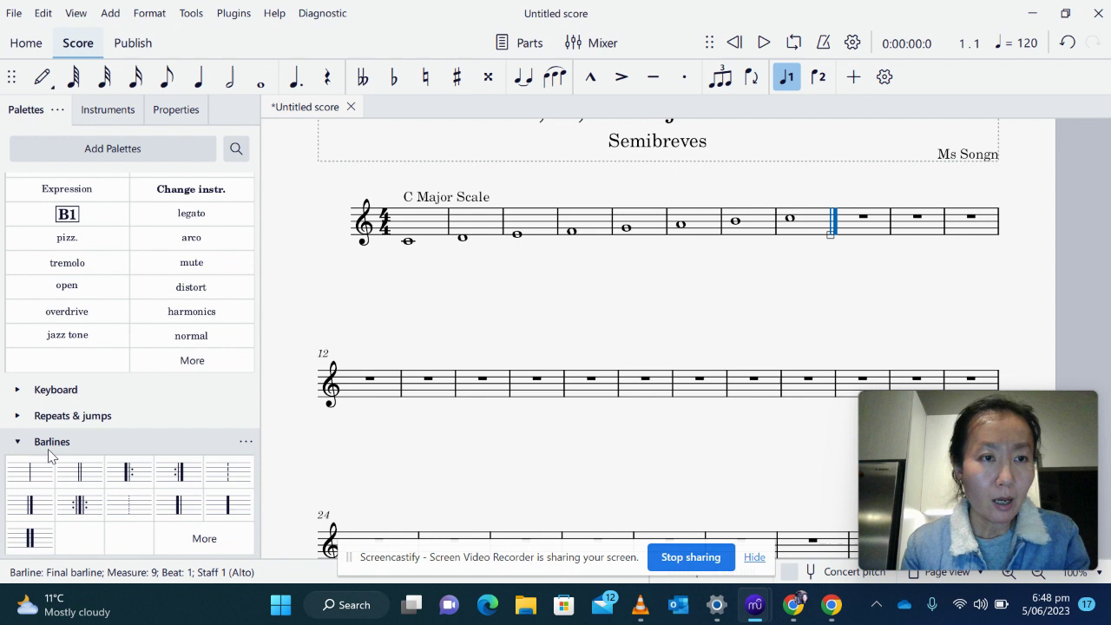
{"action": "scroll", "coordinate": [47, 449], "scroll_direction": "down", "scroll_amount": 1}
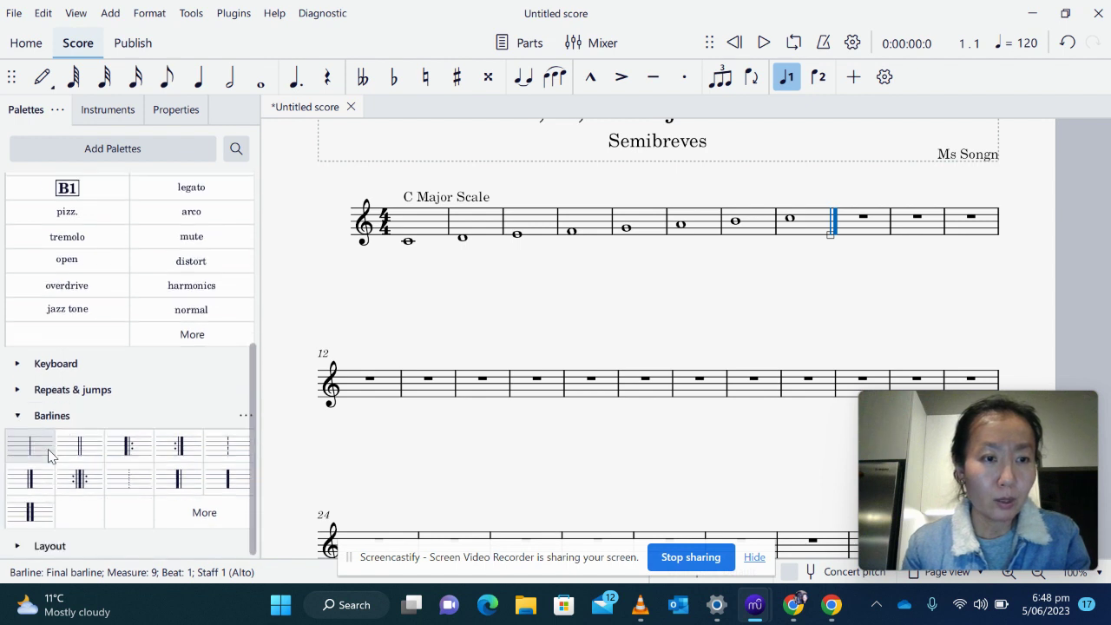
{"action": "left_click", "coordinate": [18, 547]}
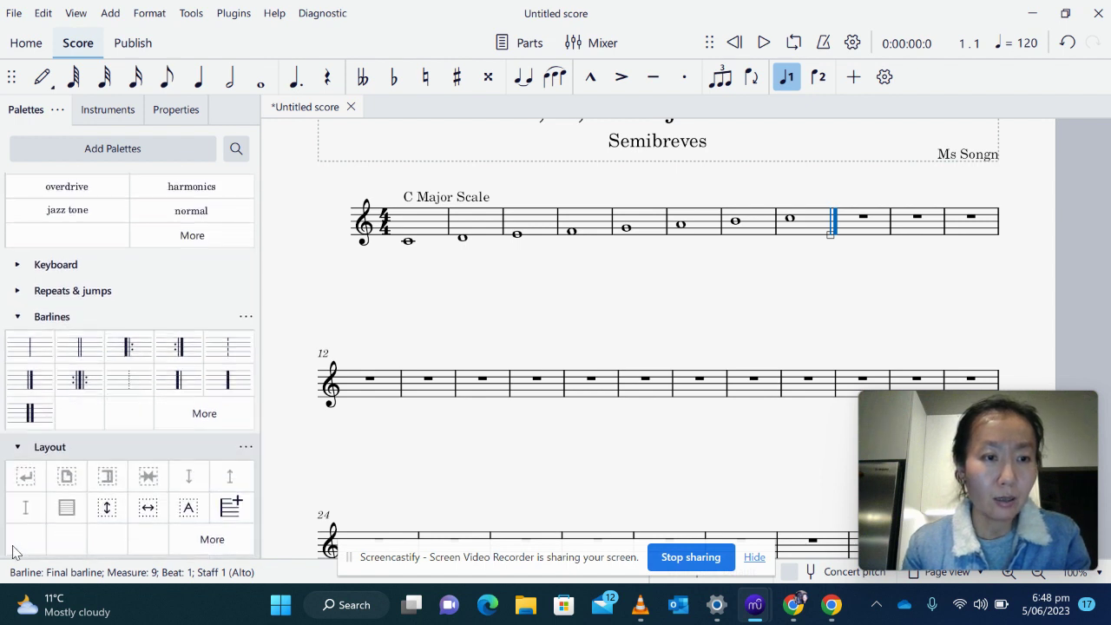
{"action": "left_click", "coordinate": [26, 481]}
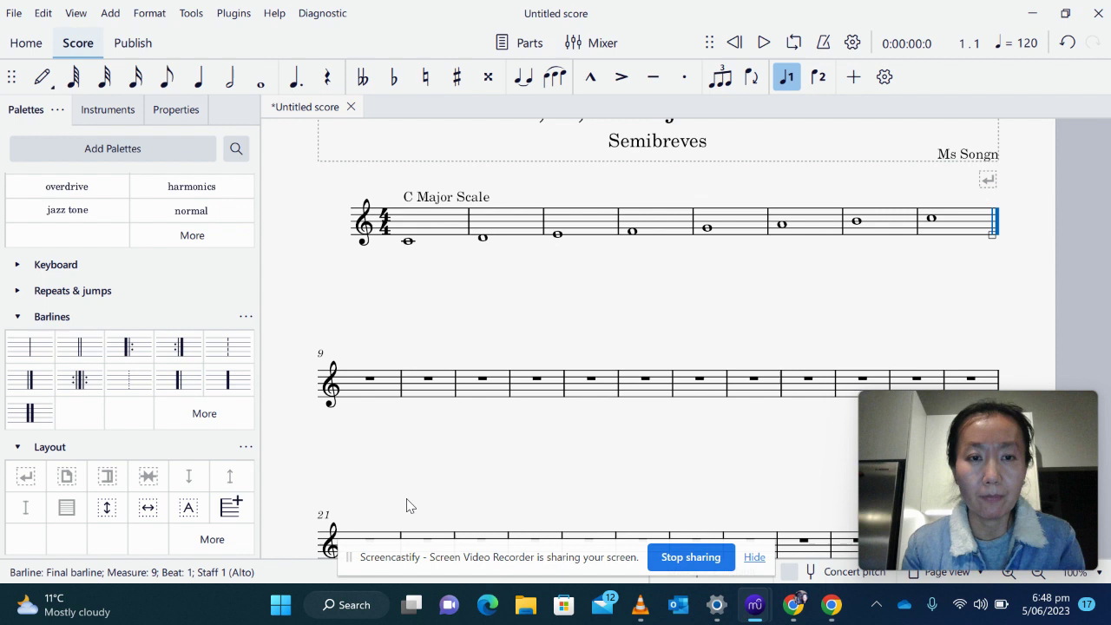
- Enter semibreves G4, A4, B4, C5, D5, E5 and F5 in measures 9–15
{"action": "left_click", "coordinate": [371, 386]}
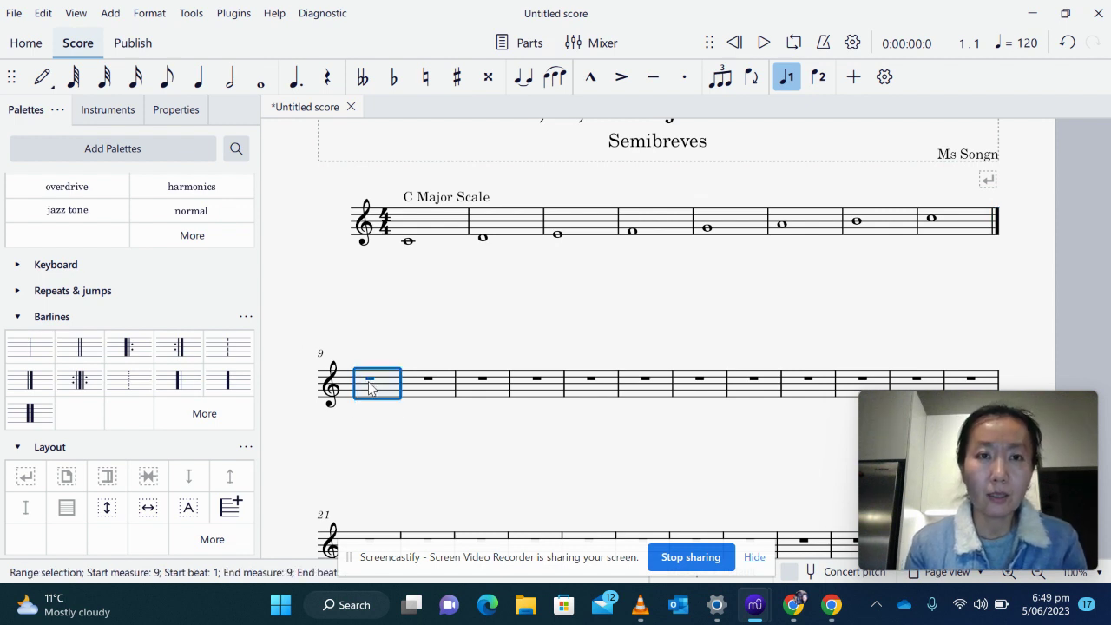
{"action": "key", "text": "n"}
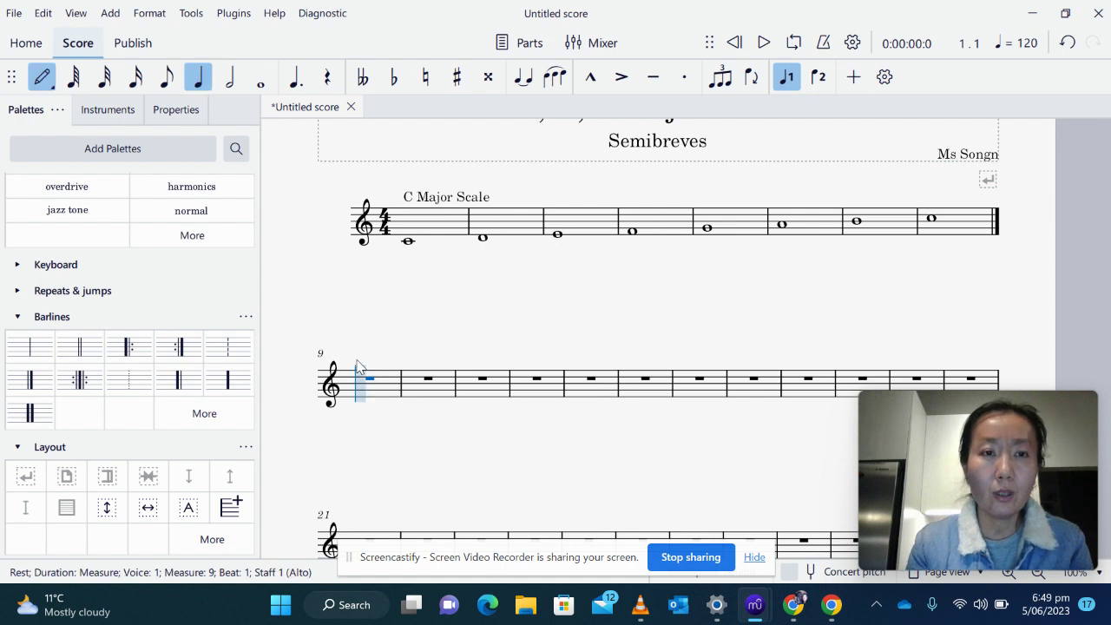
{"action": "left_click", "coordinate": [263, 85]}
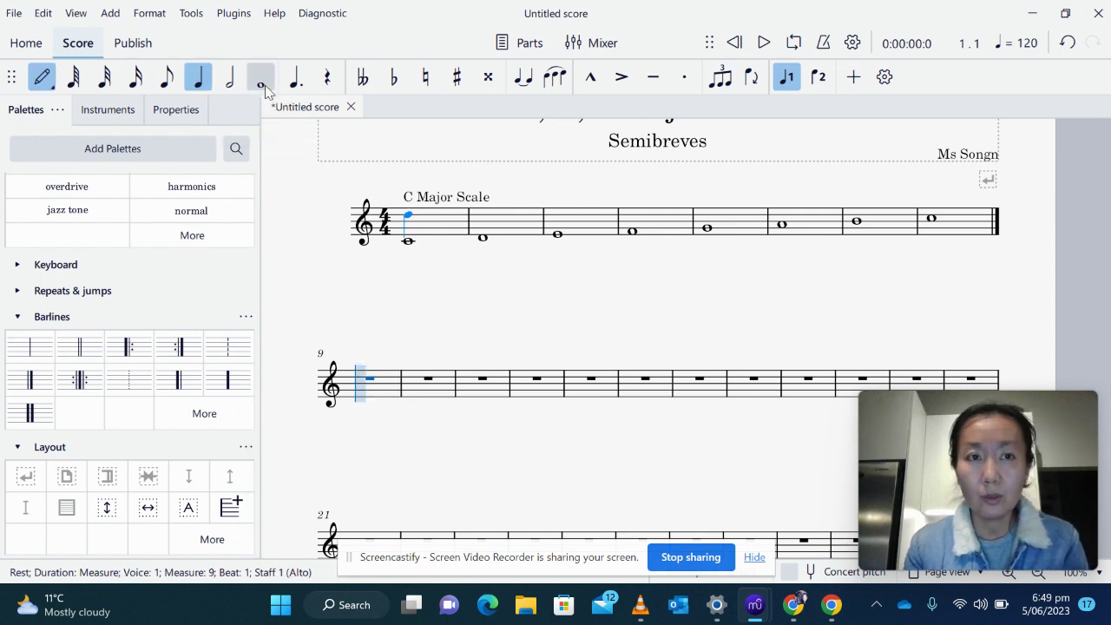
{"action": "left_click", "coordinate": [361, 393]}
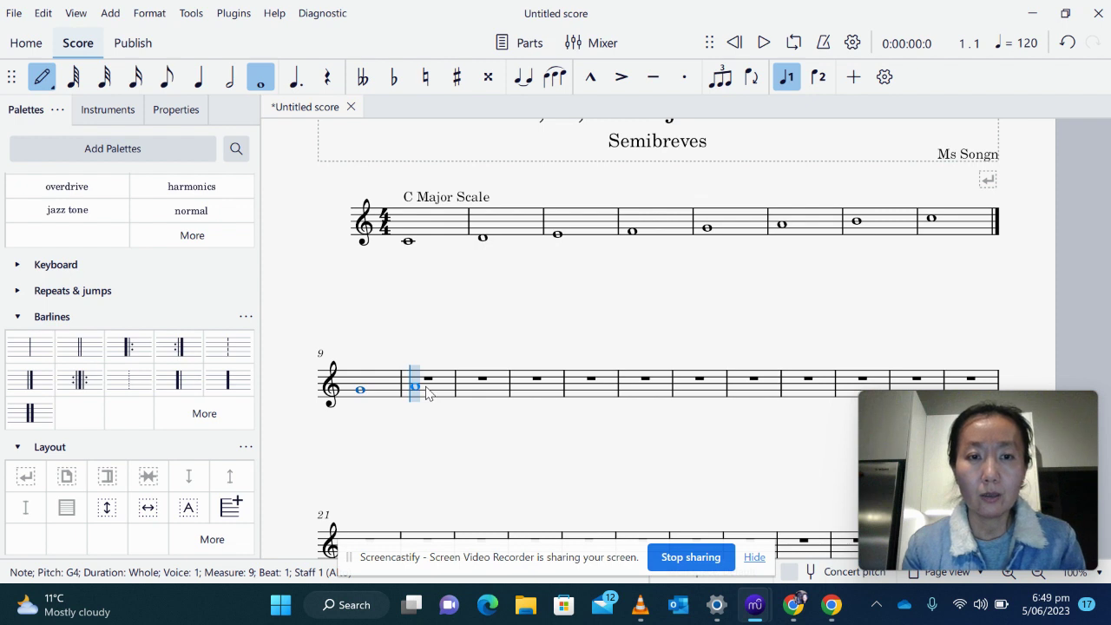
{"action": "left_click", "coordinate": [426, 388]}
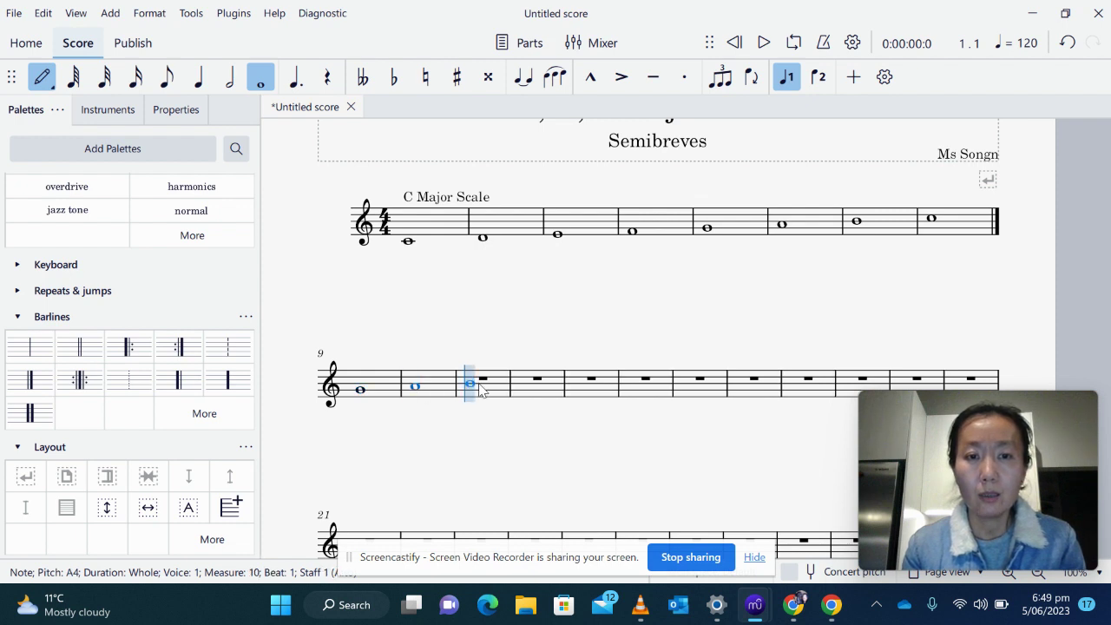
{"action": "left_click", "coordinate": [479, 390]}
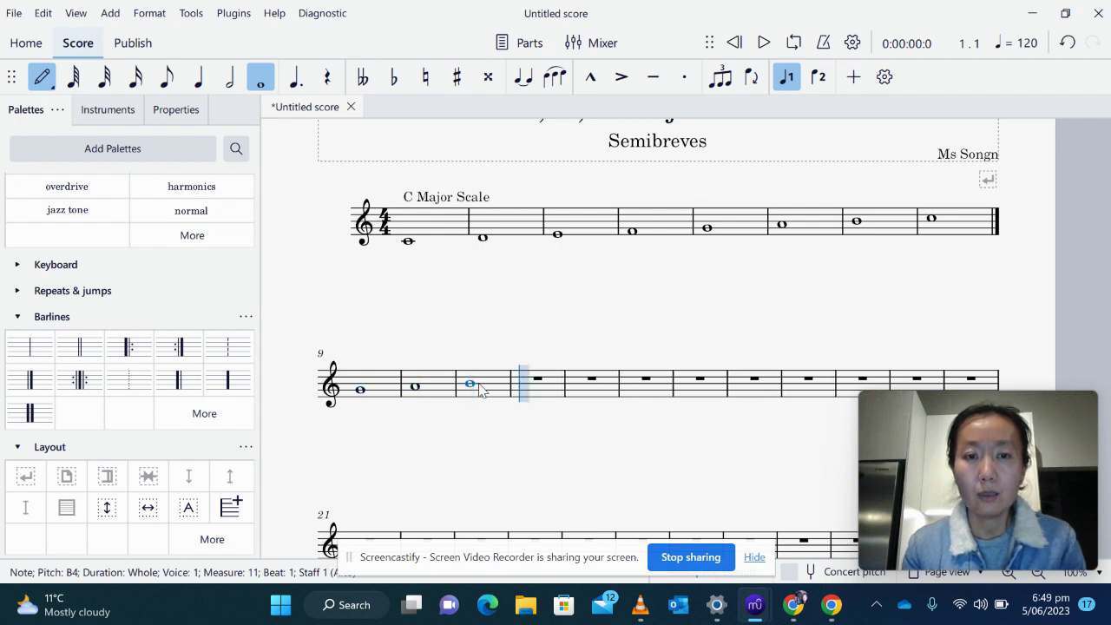
{"action": "left_click", "coordinate": [525, 383]}
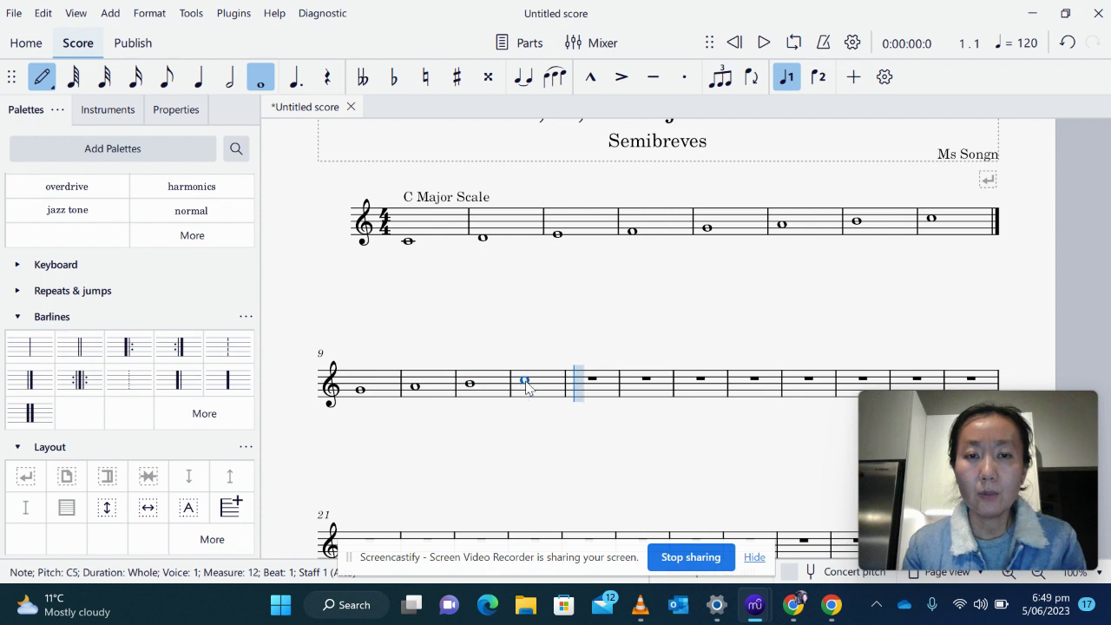
{"action": "left_click", "coordinate": [595, 379]}
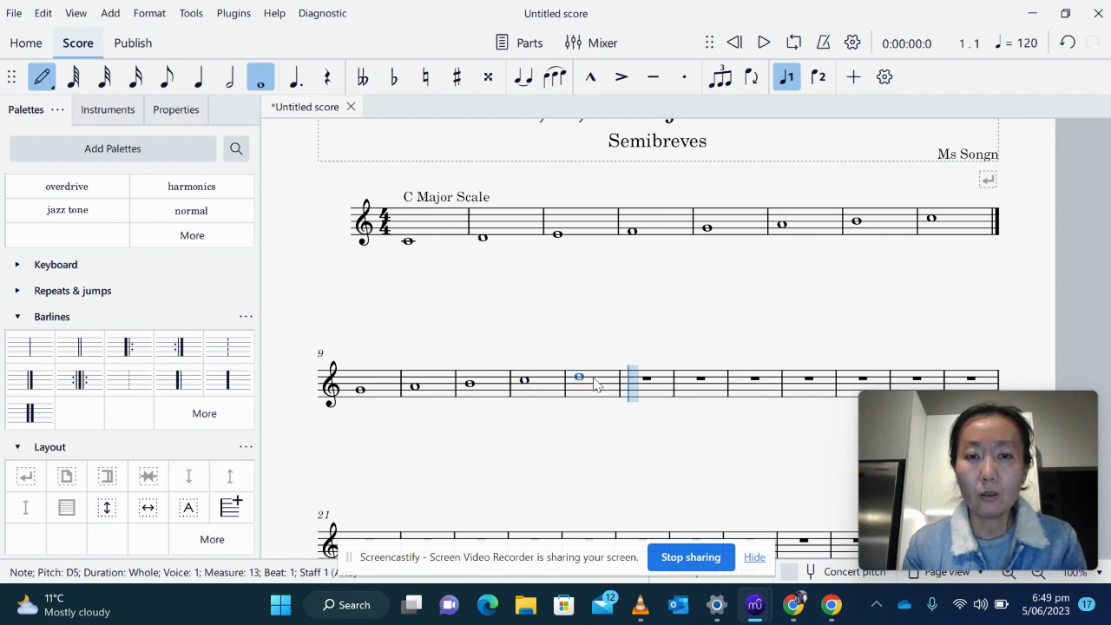
{"action": "left_click", "coordinate": [643, 382]}
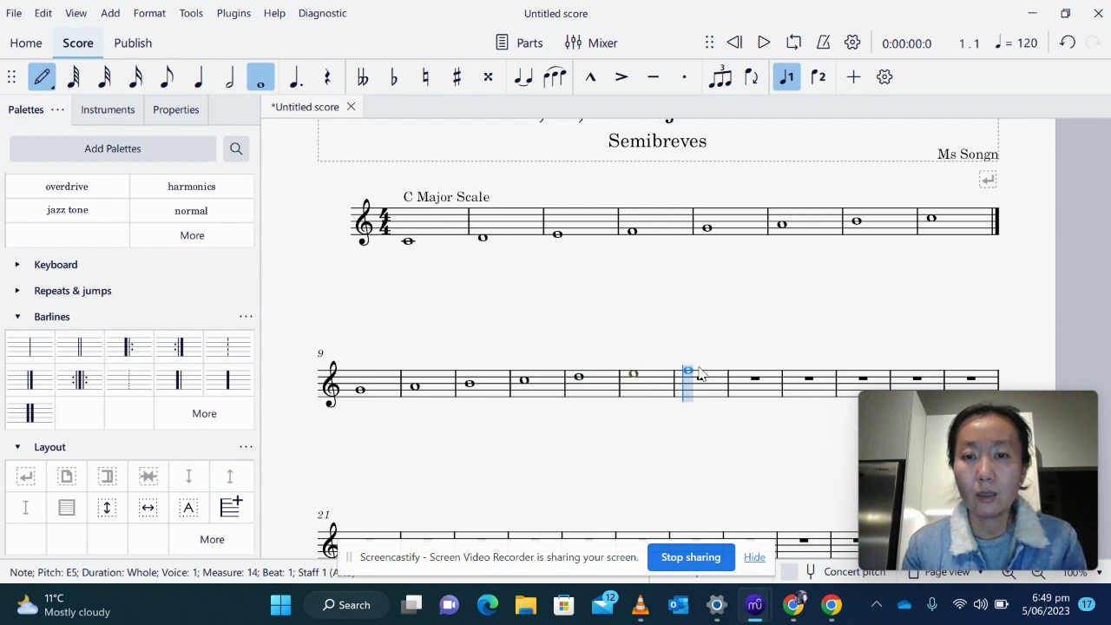
{"action": "left_click", "coordinate": [702, 376]}
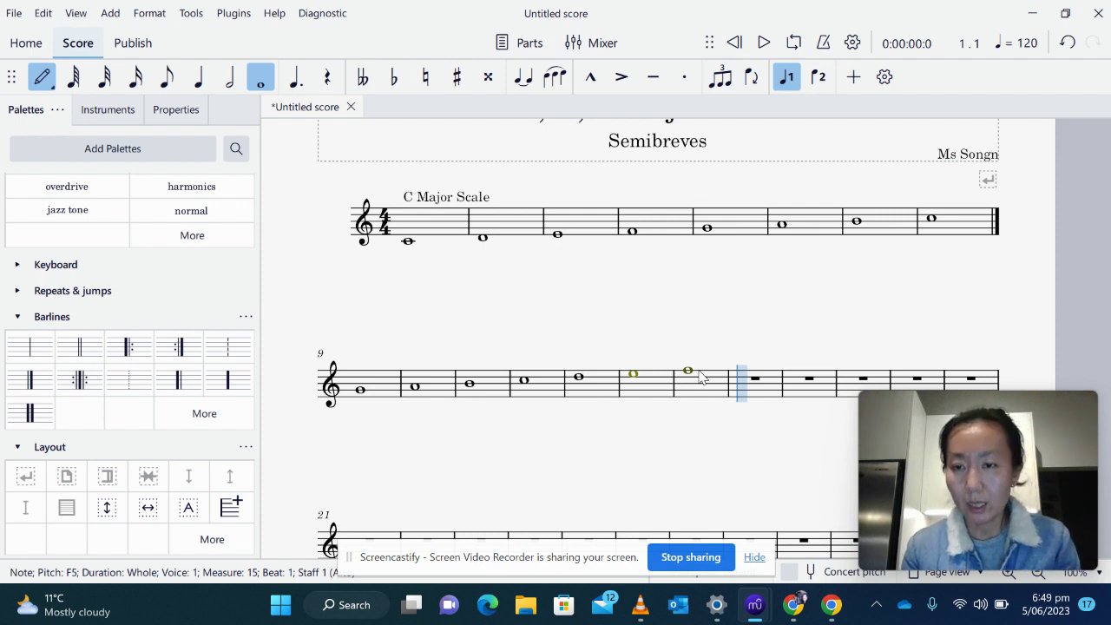
- Sharpen the F5 in measure 15 to F♯
{"action": "left_click", "coordinate": [457, 76]}
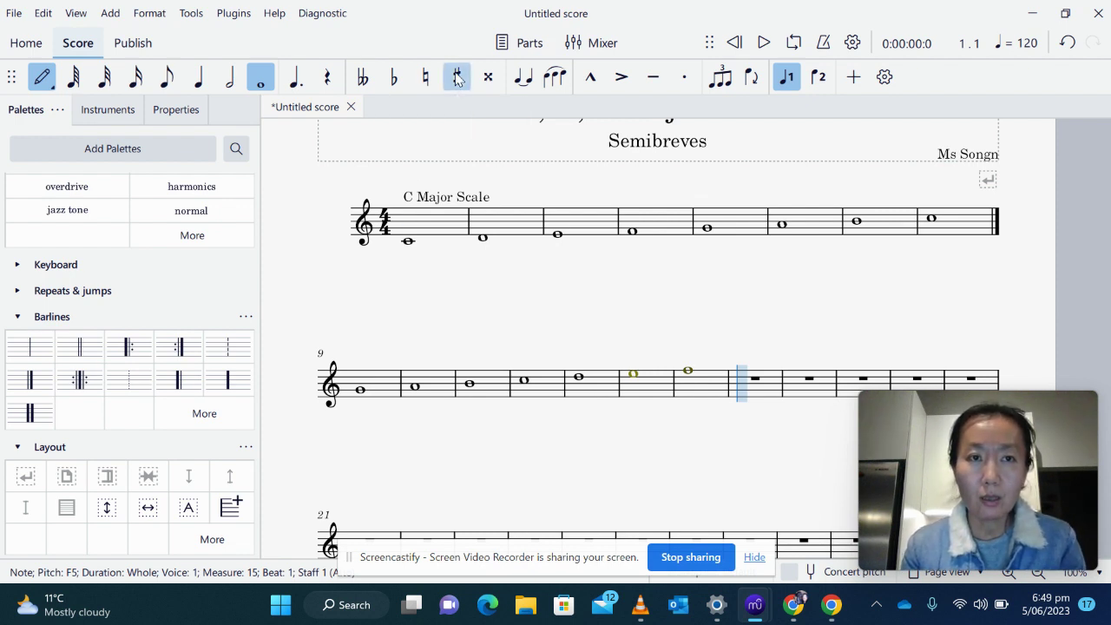
{"action": "left_click", "coordinate": [687, 372]}
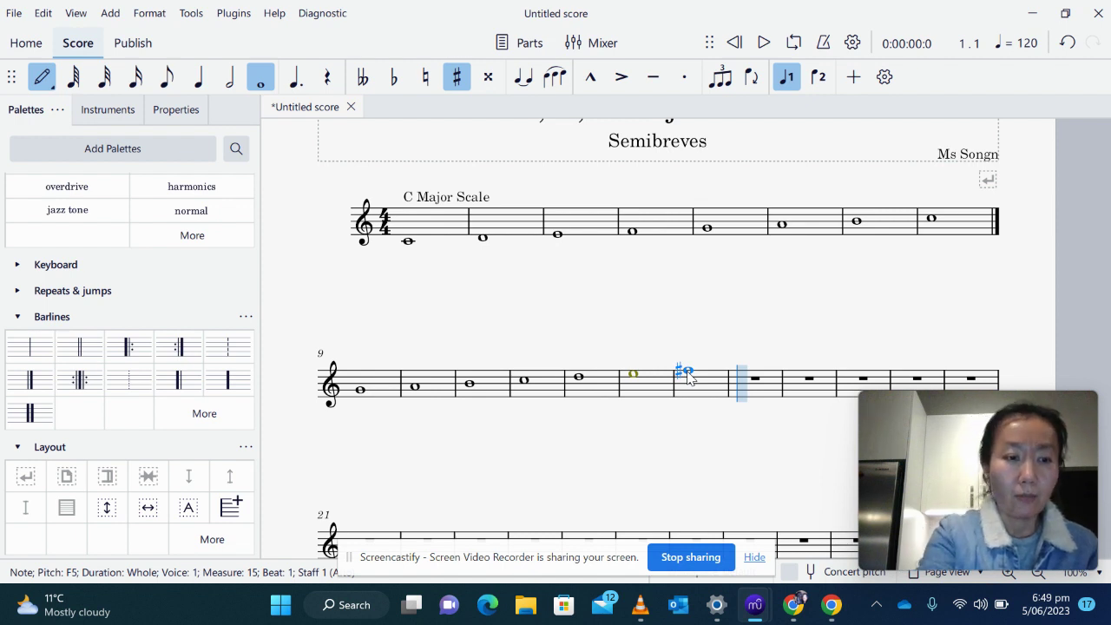
{"action": "key", "text": "Escape"}
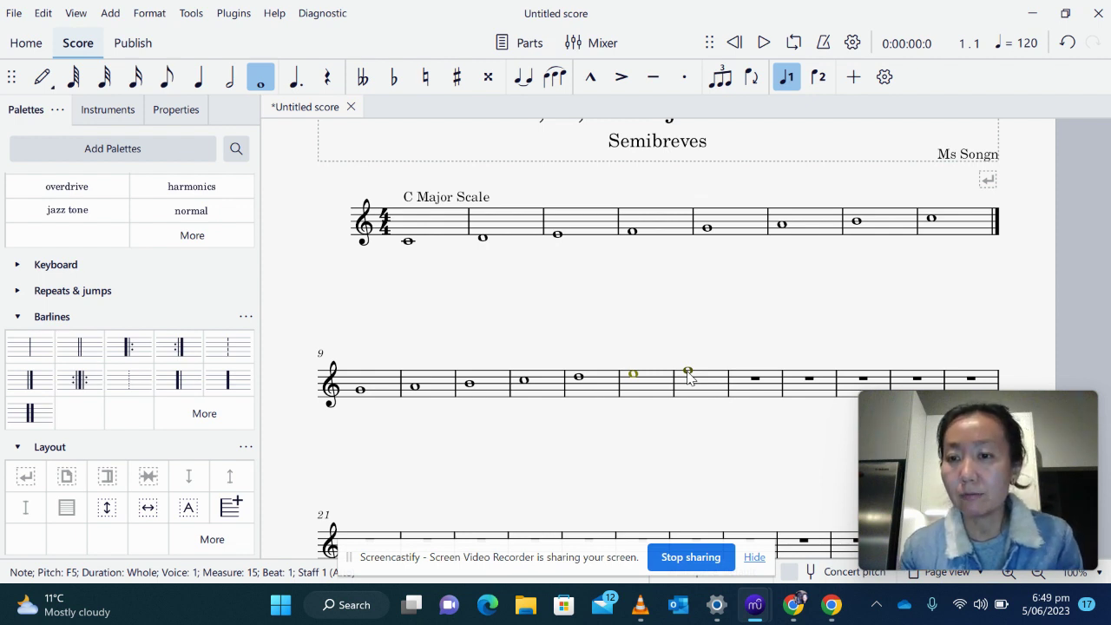
{"action": "left_click", "coordinate": [458, 83]}
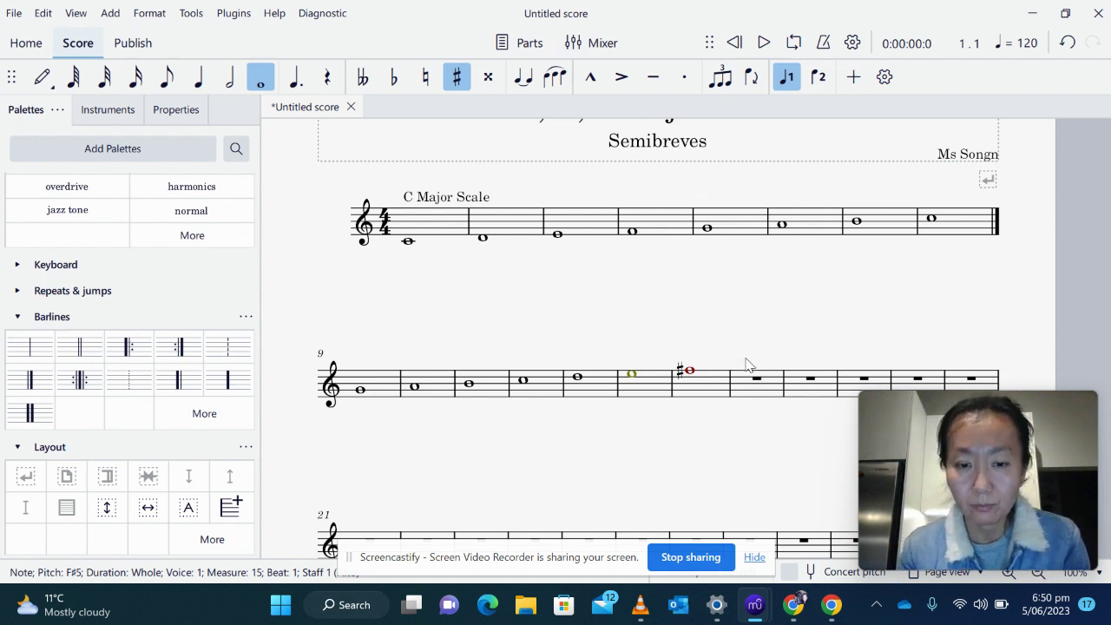
- Add a G5 semibreve in measure 16
{"action": "key", "text": "n"}
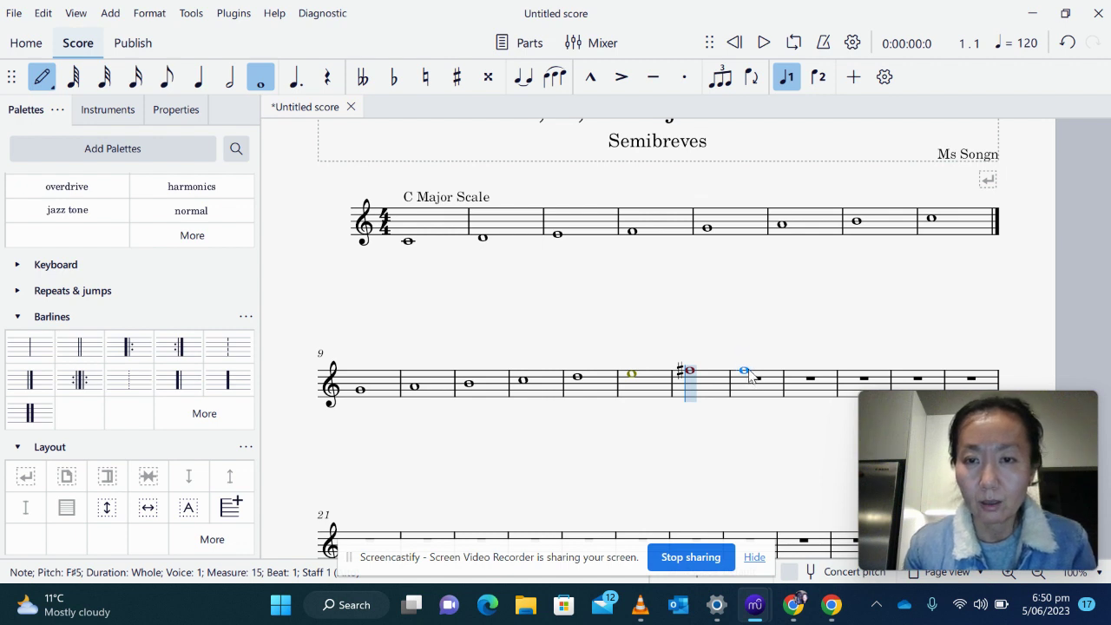
{"action": "left_click", "coordinate": [749, 372]}
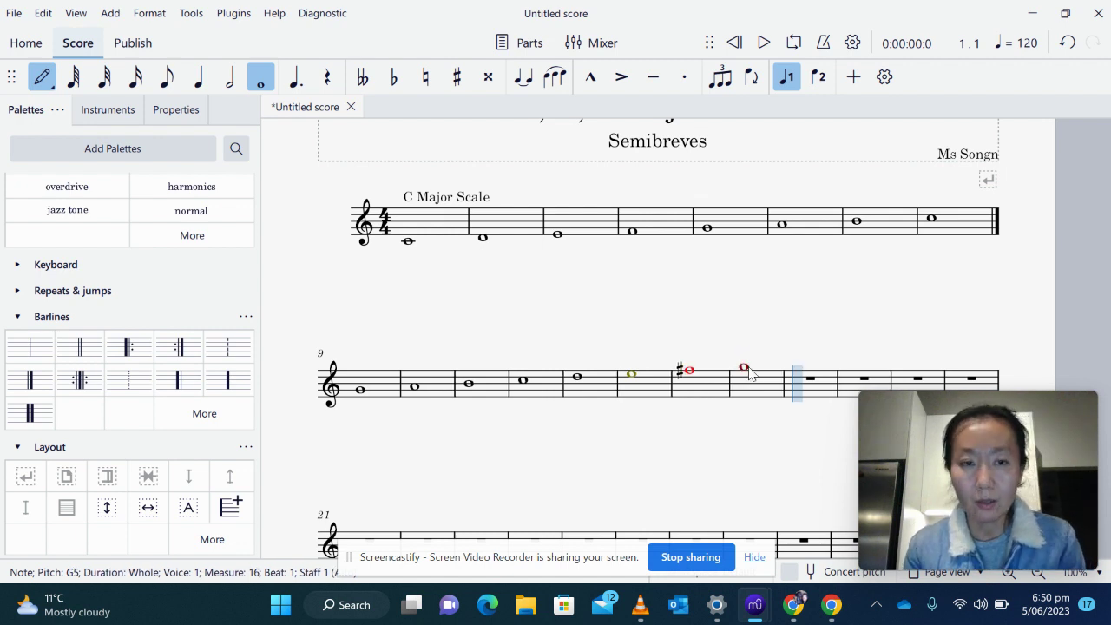
{"action": "key", "text": "Escape"}
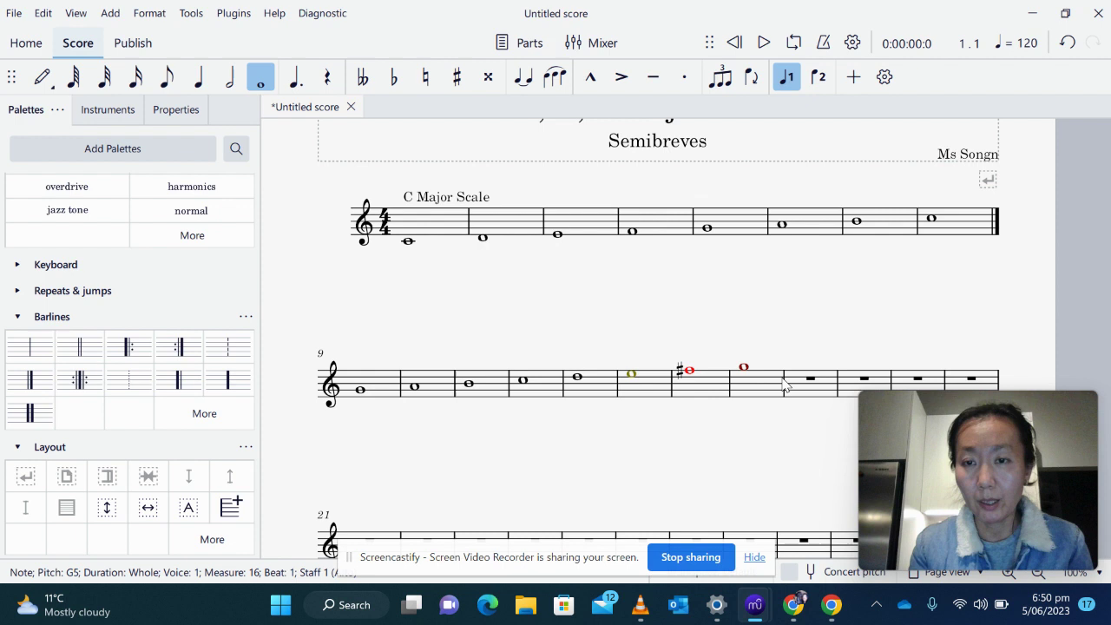
{"action": "left_click", "coordinate": [784, 385]}
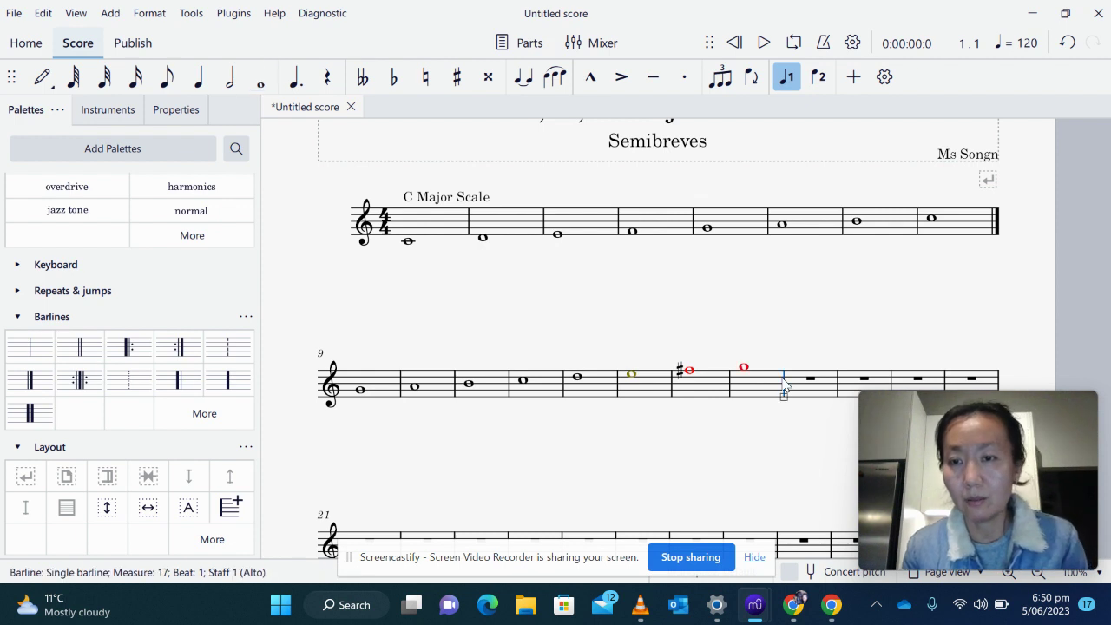
- Close bar 16 with a final barline and system break, and label bar 9 'G Major Scale'
{"action": "left_click", "coordinate": [35, 379]}
{"action": "left_click", "coordinate": [25, 477]}
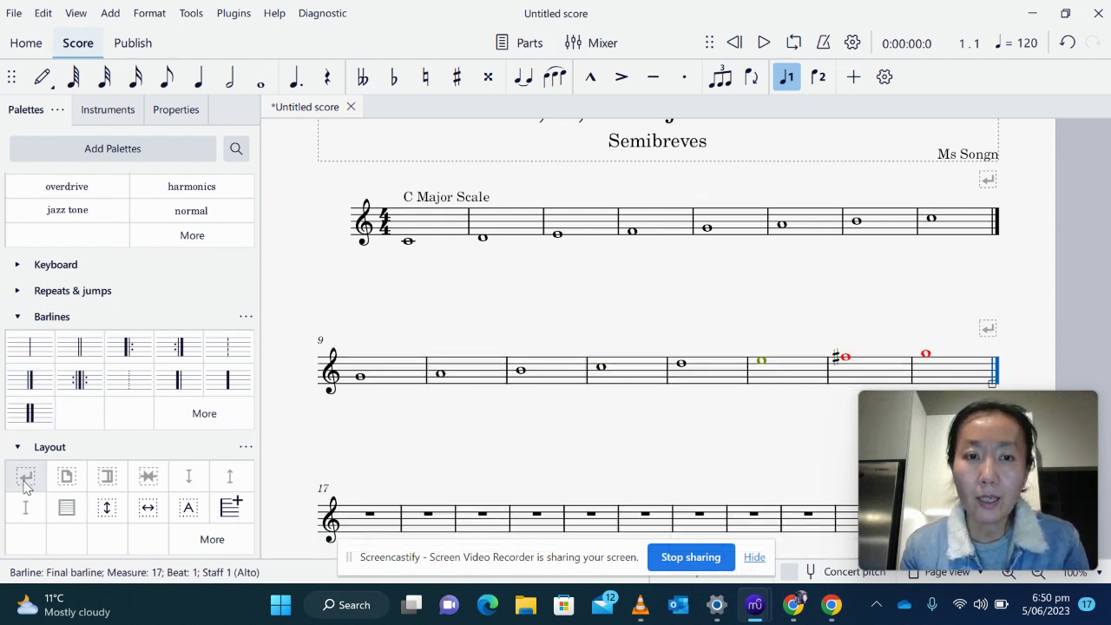
{"action": "left_click", "coordinate": [362, 378]}
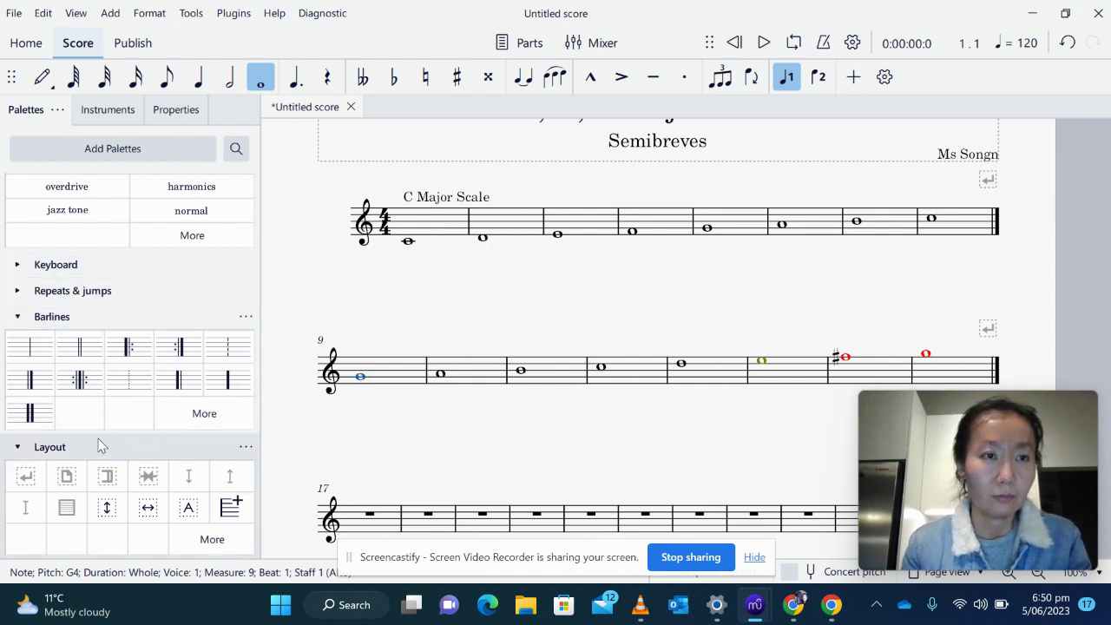
{"action": "scroll", "coordinate": [98, 446], "scroll_direction": "up", "scroll_amount": 8}
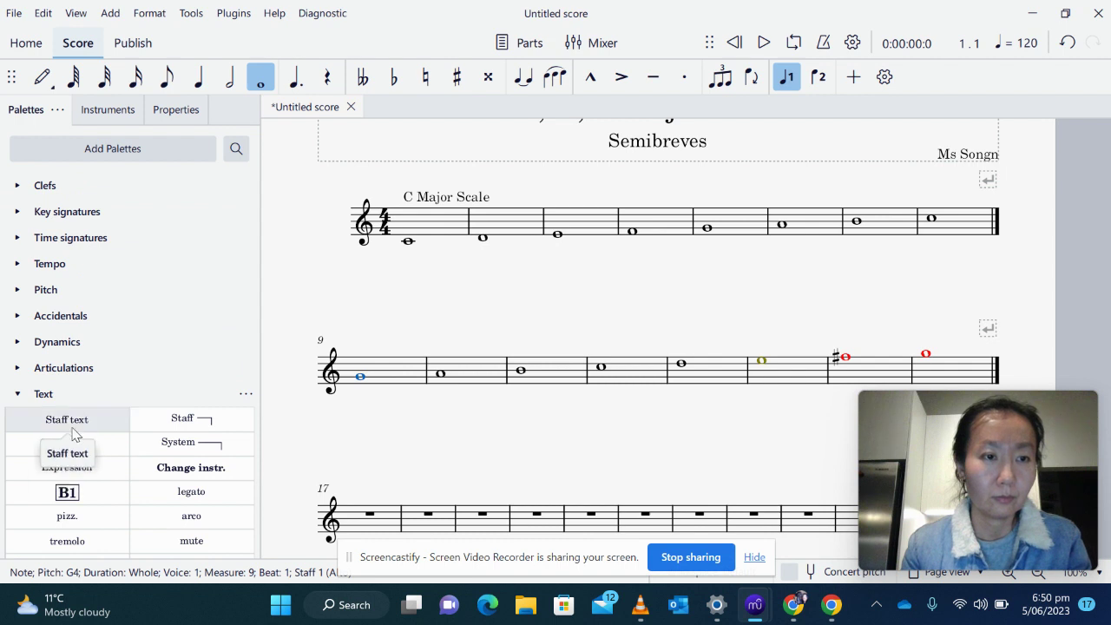
{"action": "left_click", "coordinate": [71, 421]}
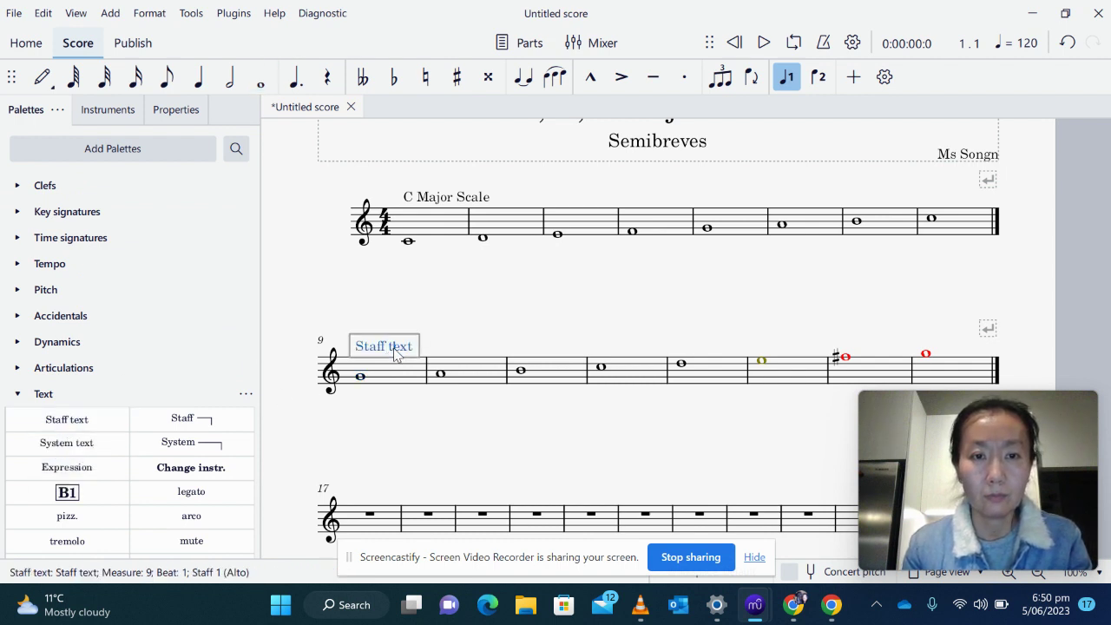
{"action": "key", "text": "BackSpace"}
{"action": "key", "text": "BackSpace"}
{"action": "key", "text": "BackSpace"}
{"action": "key", "text": "BackSpace"}
{"action": "key", "text": "BackSpace"}
{"action": "key", "text": "BackSpace"}
{"action": "key", "text": "BackSpace"}
{"action": "key", "text": "BackSpace"}
{"action": "key", "text": "BackSpace"}
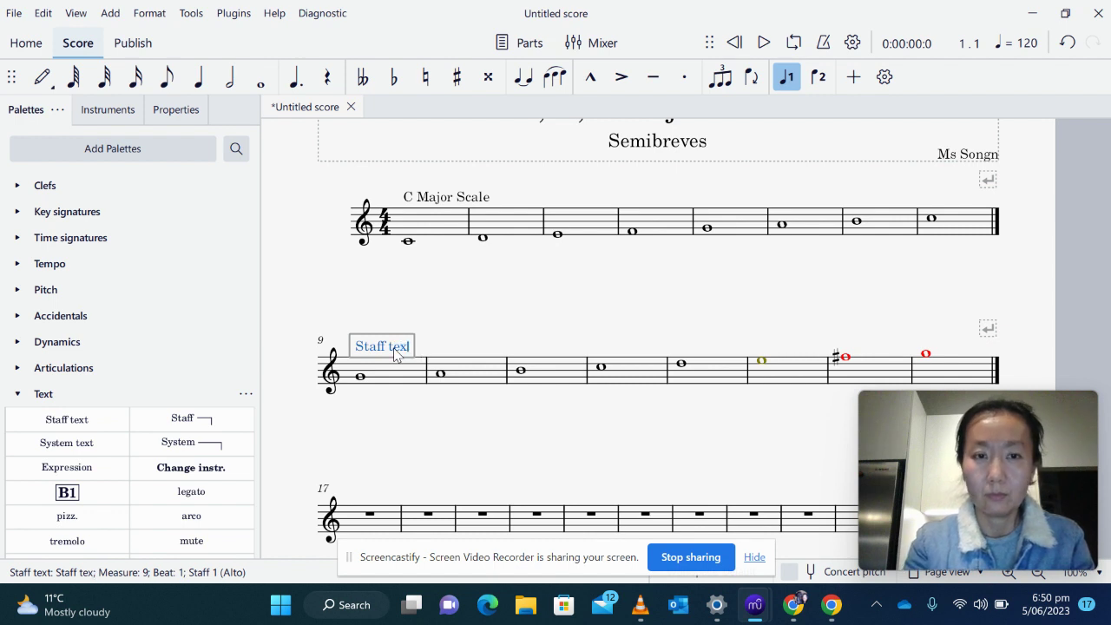
{"action": "key", "text": "BackSpace"}
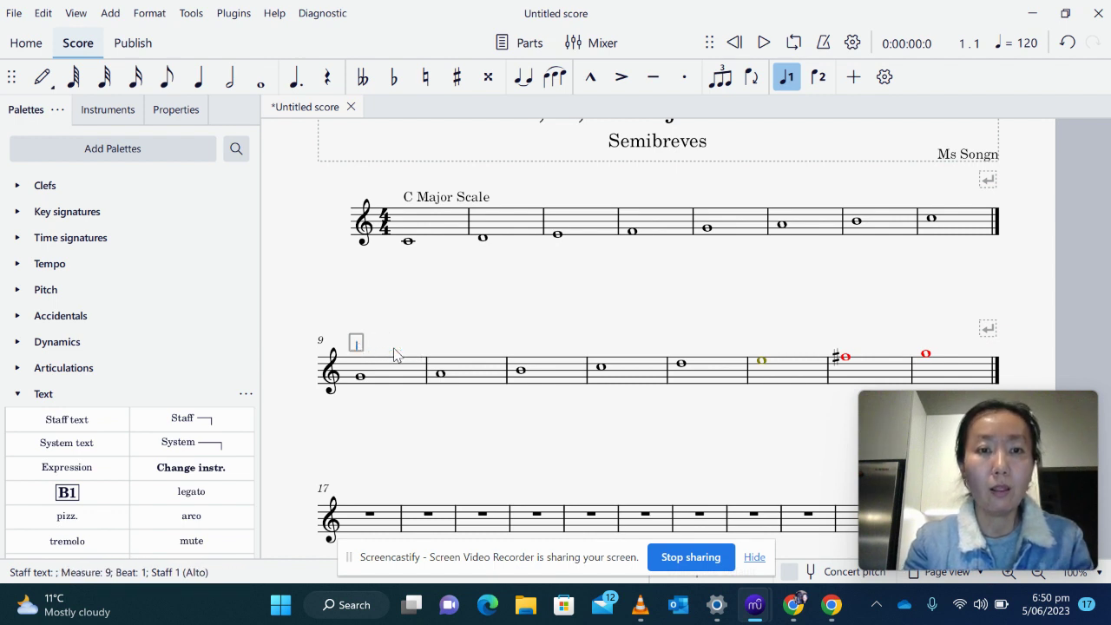
{"action": "type", "text": "G"}
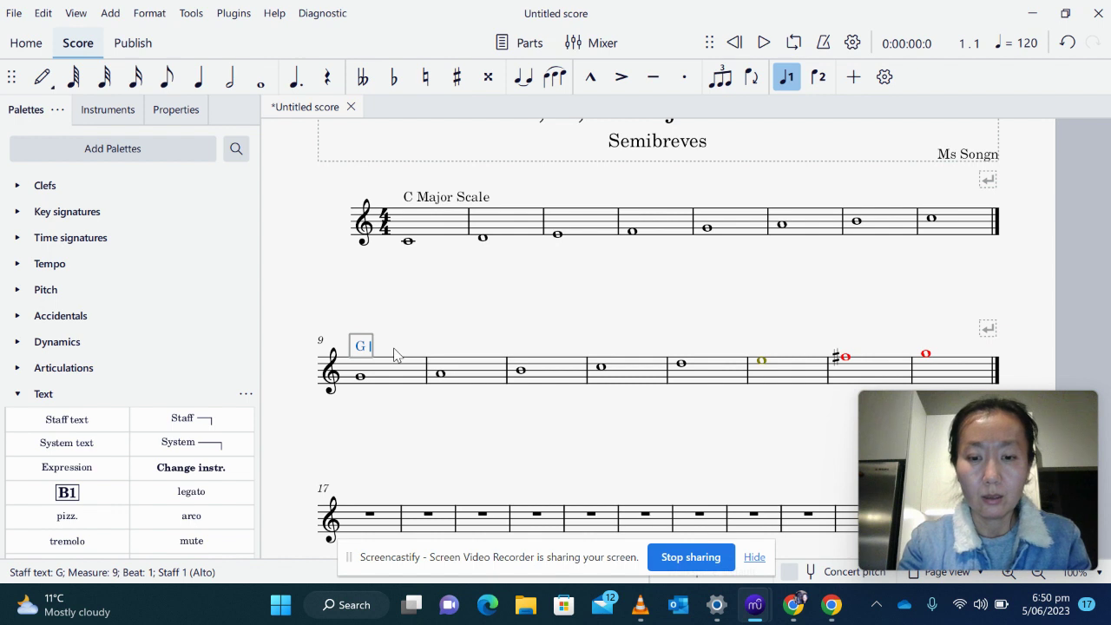
{"action": "type", "text": " Majo"}
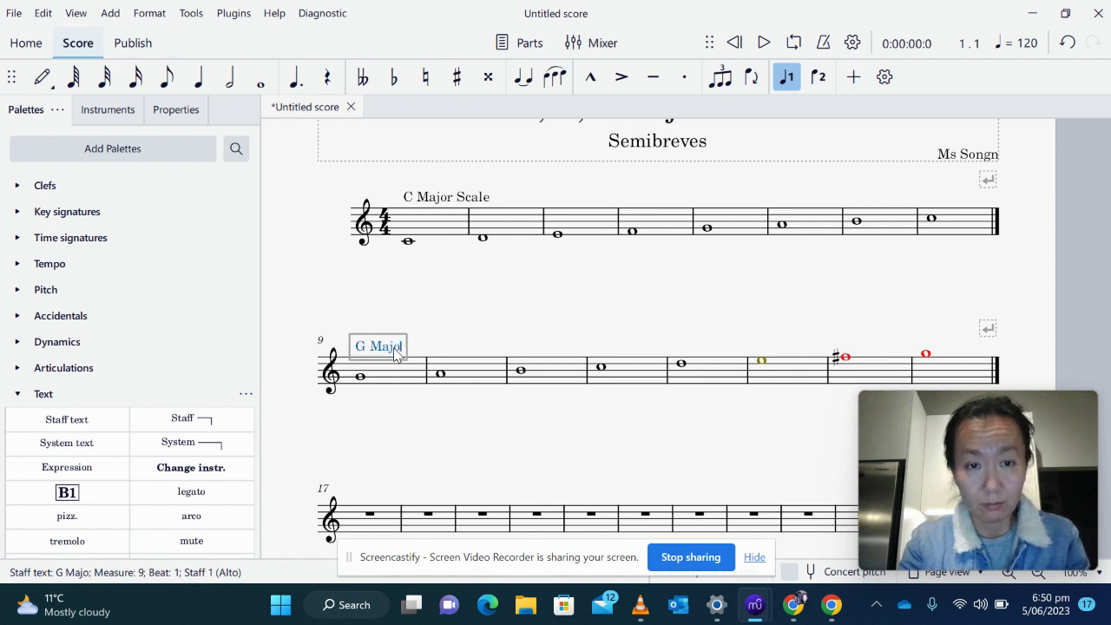
{"action": "type", "text": "r Scale"}
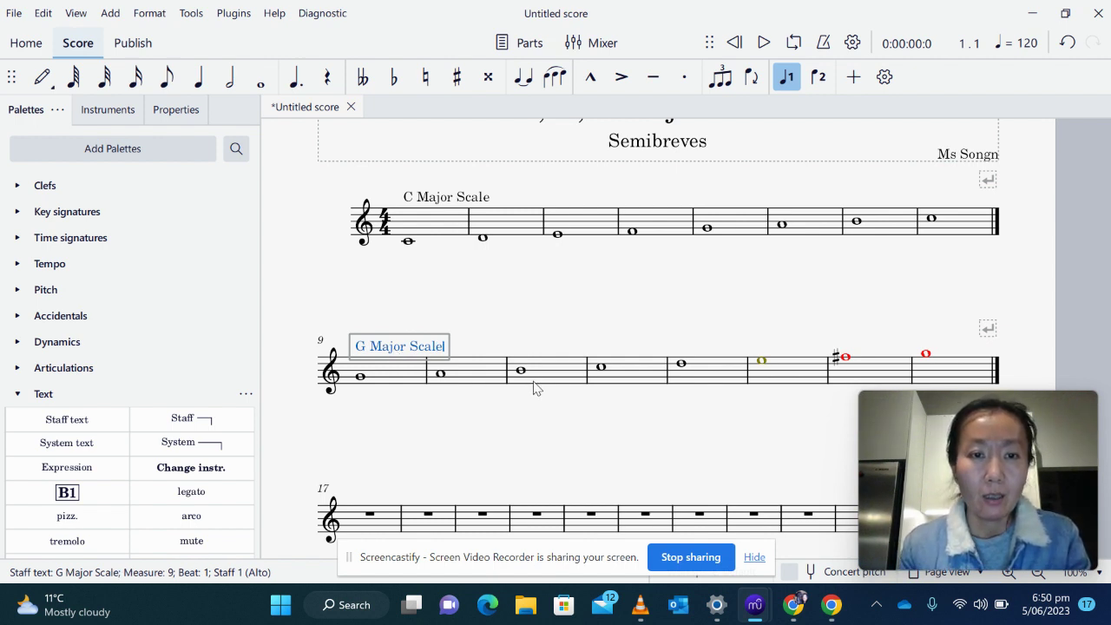
{"action": "left_click", "coordinate": [376, 521]}
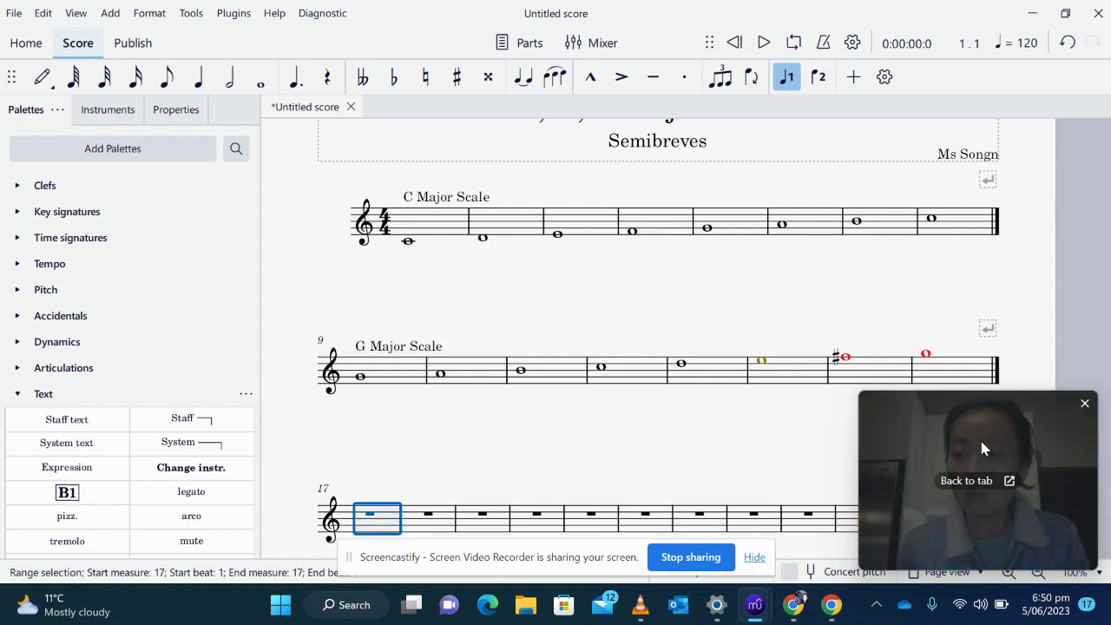
- Enter whole notes D4, E4 and F♯4 in measures 17–19
{"action": "scroll", "coordinate": [608, 413], "scroll_direction": "down", "scroll_amount": 2}
{"action": "scroll", "coordinate": [608, 413], "scroll_direction": "down", "scroll_amount": 1}
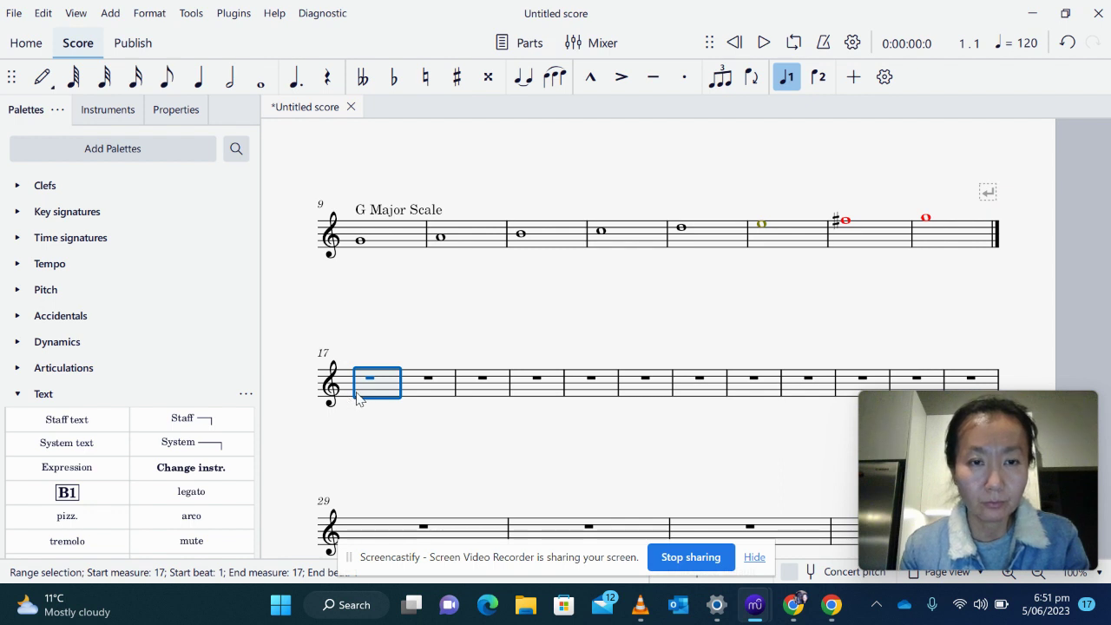
{"action": "key", "text": "n"}
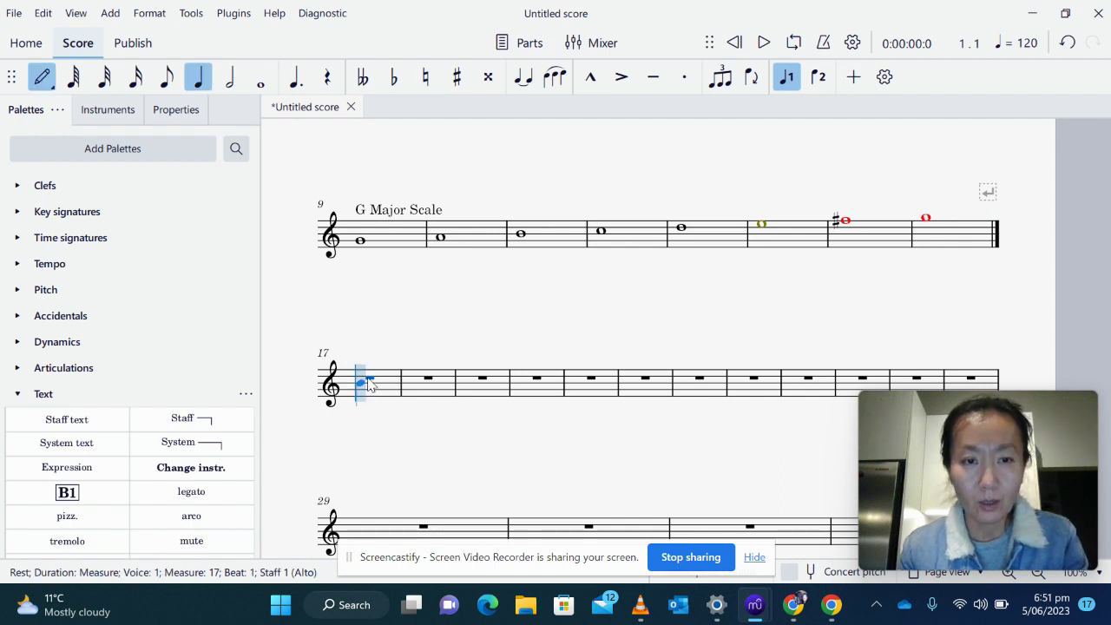
{"action": "left_click", "coordinate": [260, 80]}
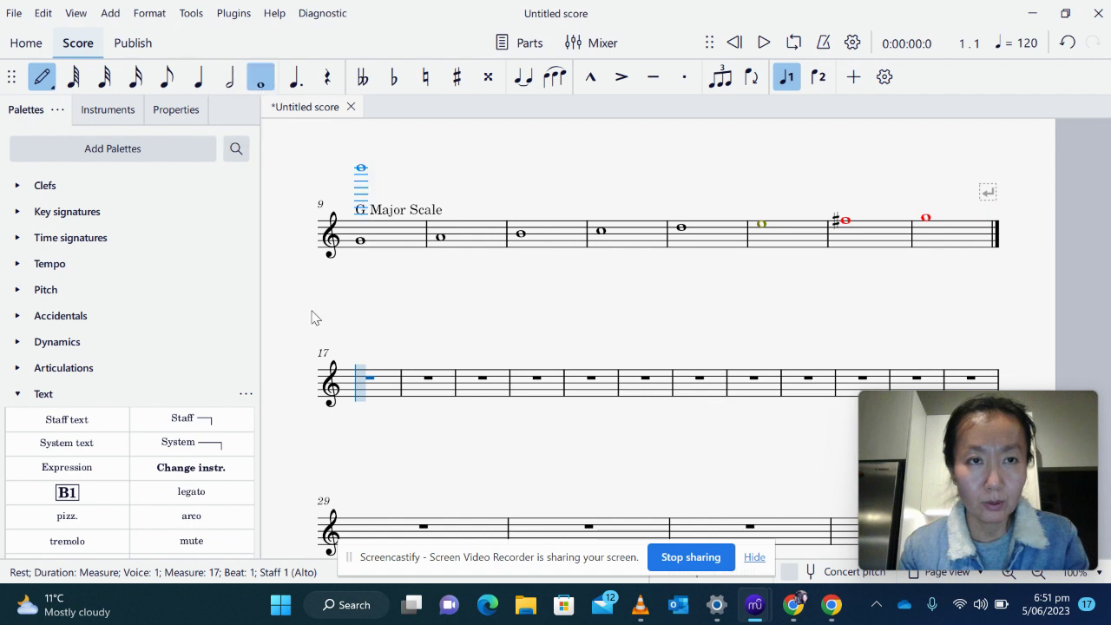
{"action": "left_click", "coordinate": [359, 400]}
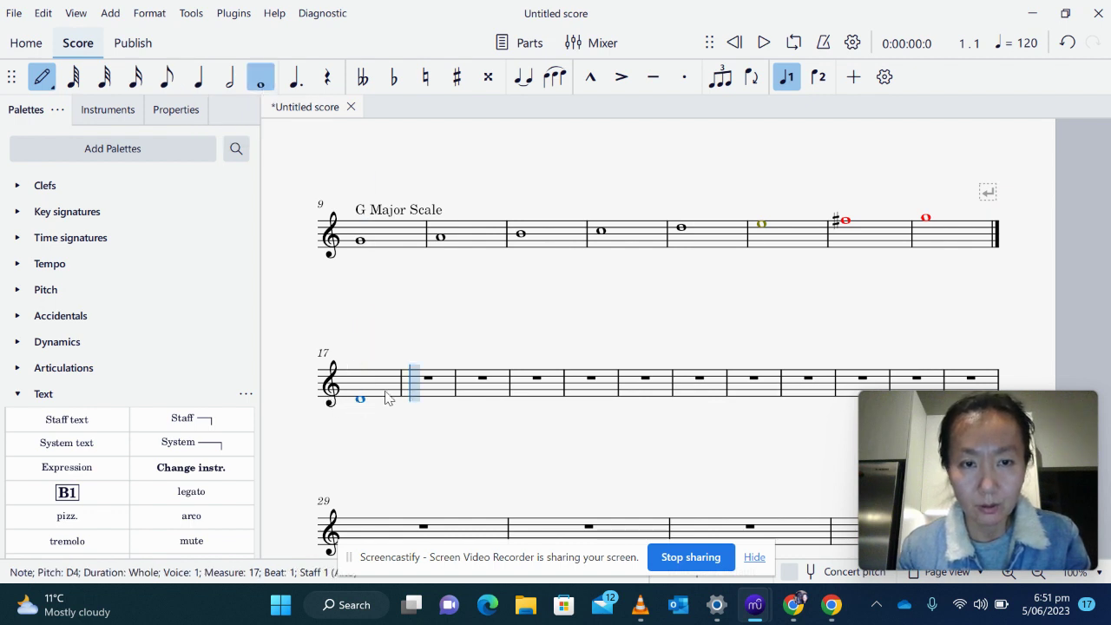
{"action": "left_click", "coordinate": [427, 402]}
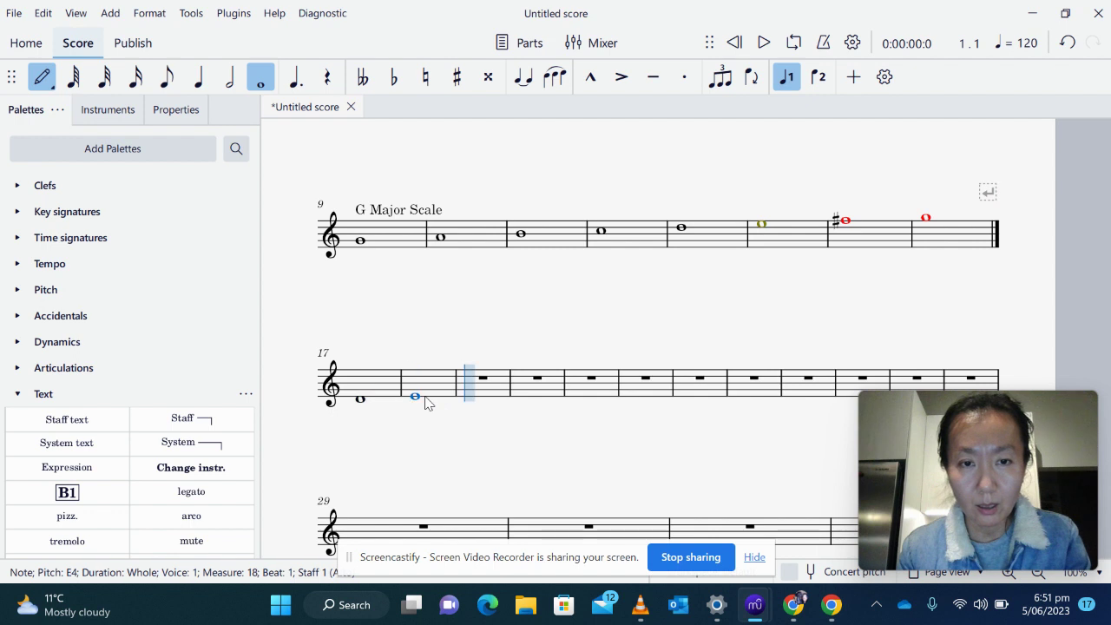
{"action": "left_click", "coordinate": [458, 77]}
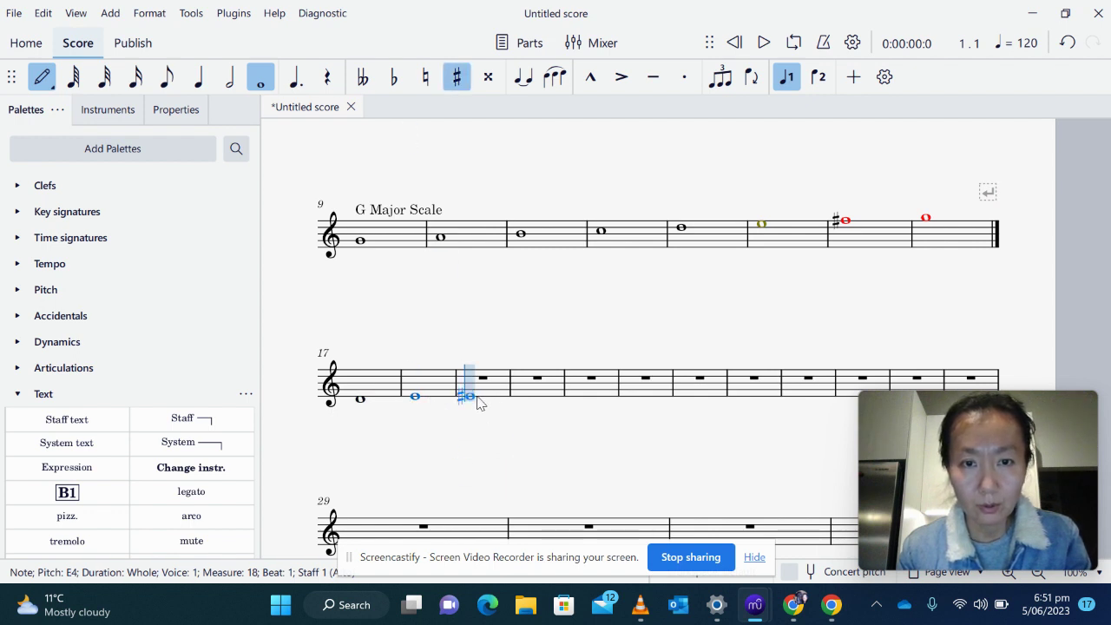
{"action": "left_click", "coordinate": [477, 395]}
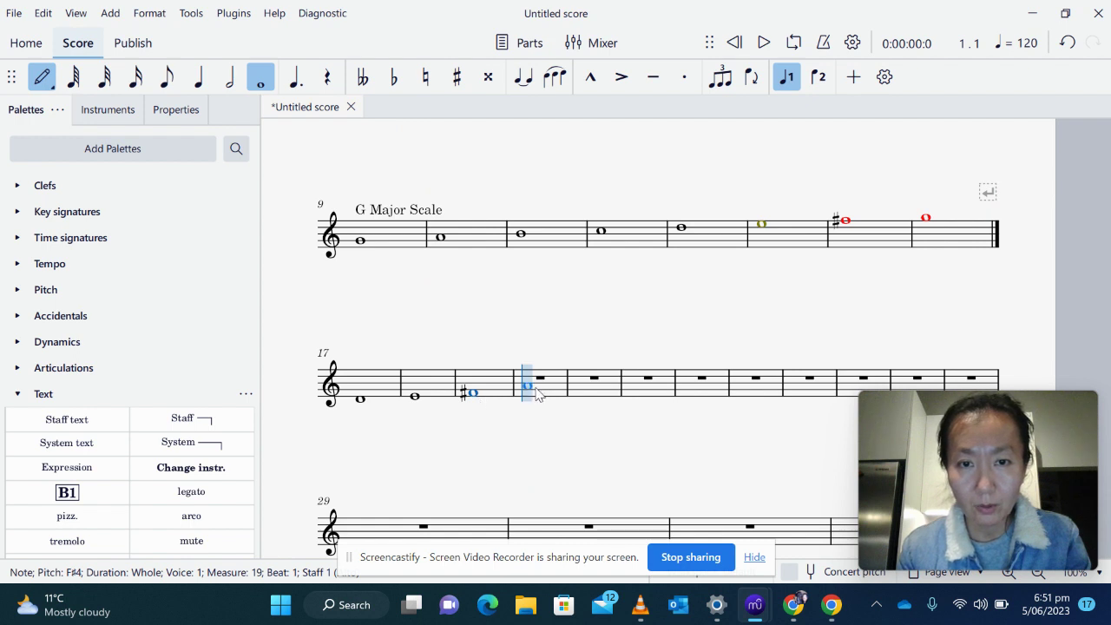
- Enter whole notes G4, A4, B4, C♯5 and D5 in measures 20–24
{"action": "left_click", "coordinate": [537, 390]}
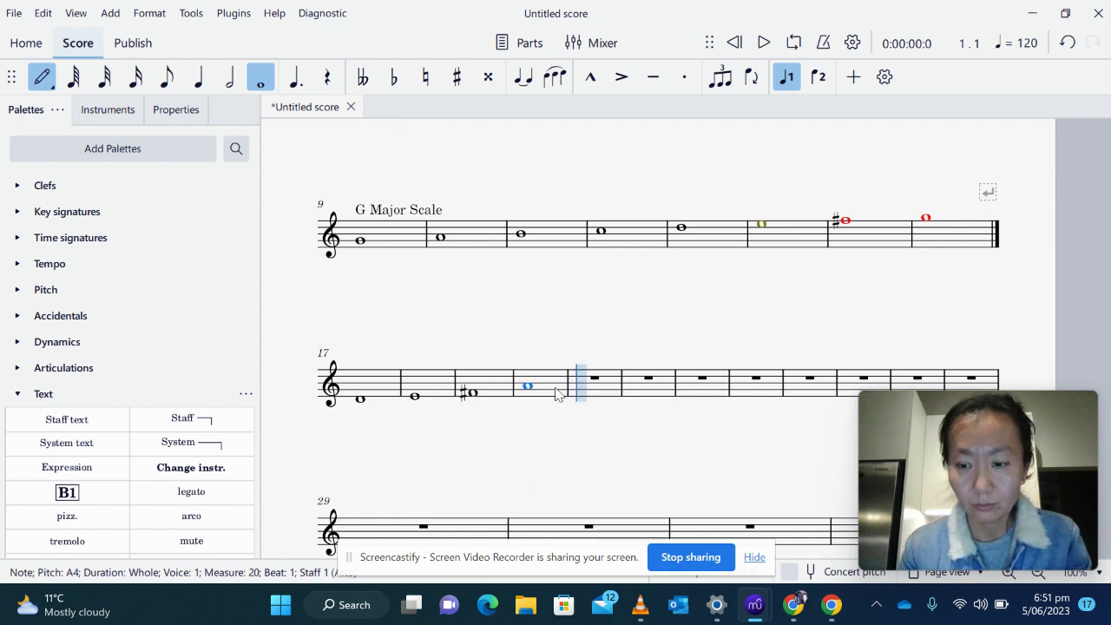
{"action": "key", "text": "minus"}
{"action": "key", "text": "Down"}
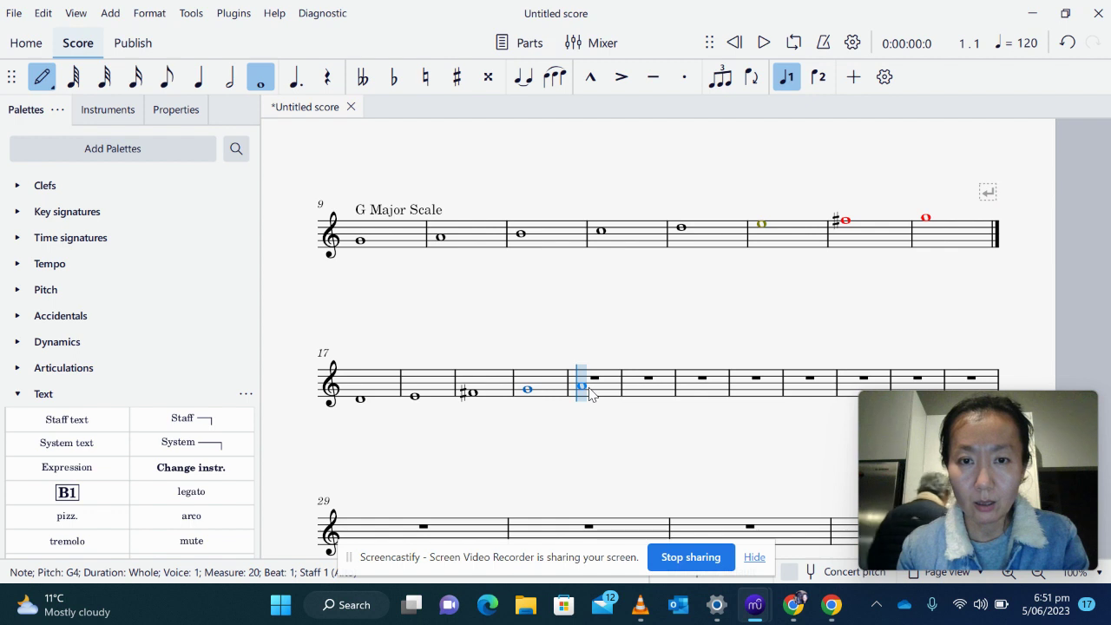
{"action": "key", "text": "a"}
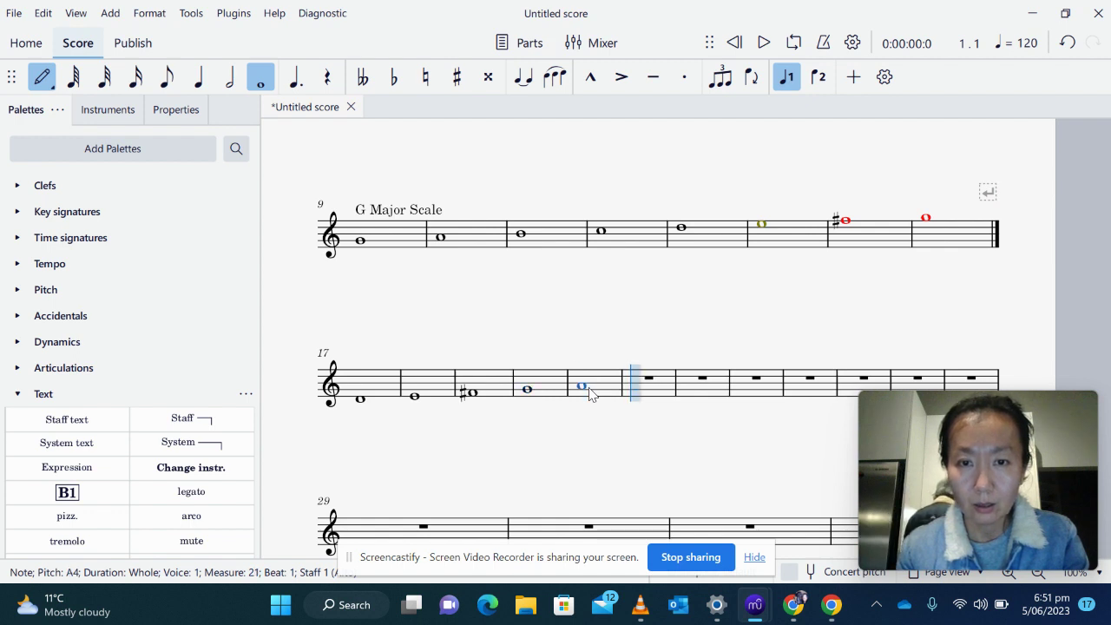
{"action": "left_click", "coordinate": [642, 387]}
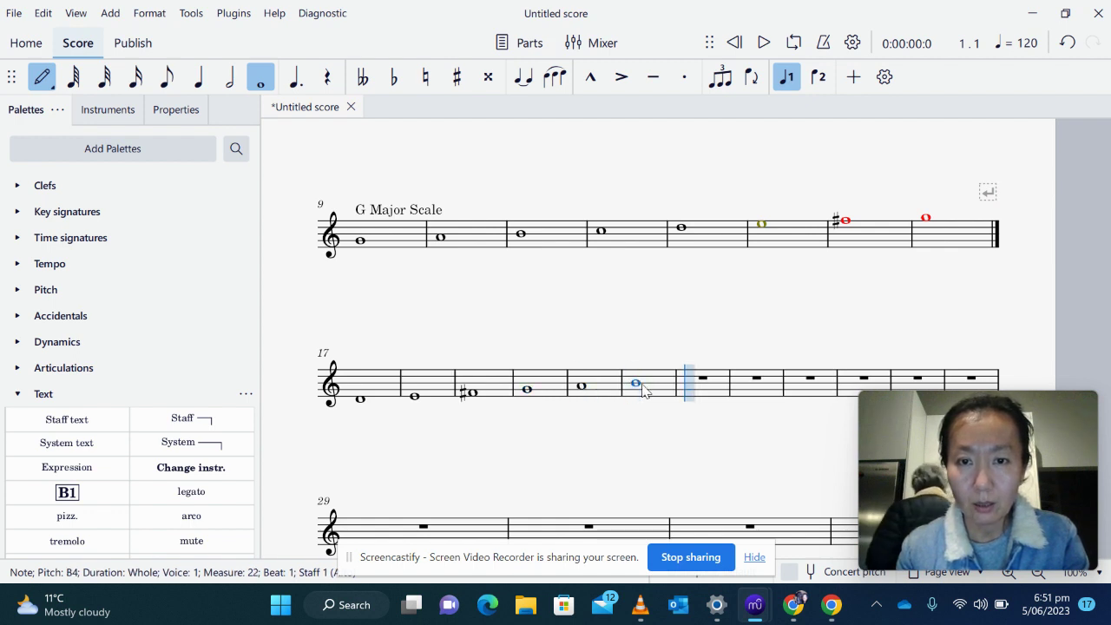
{"action": "left_click", "coordinate": [700, 380]}
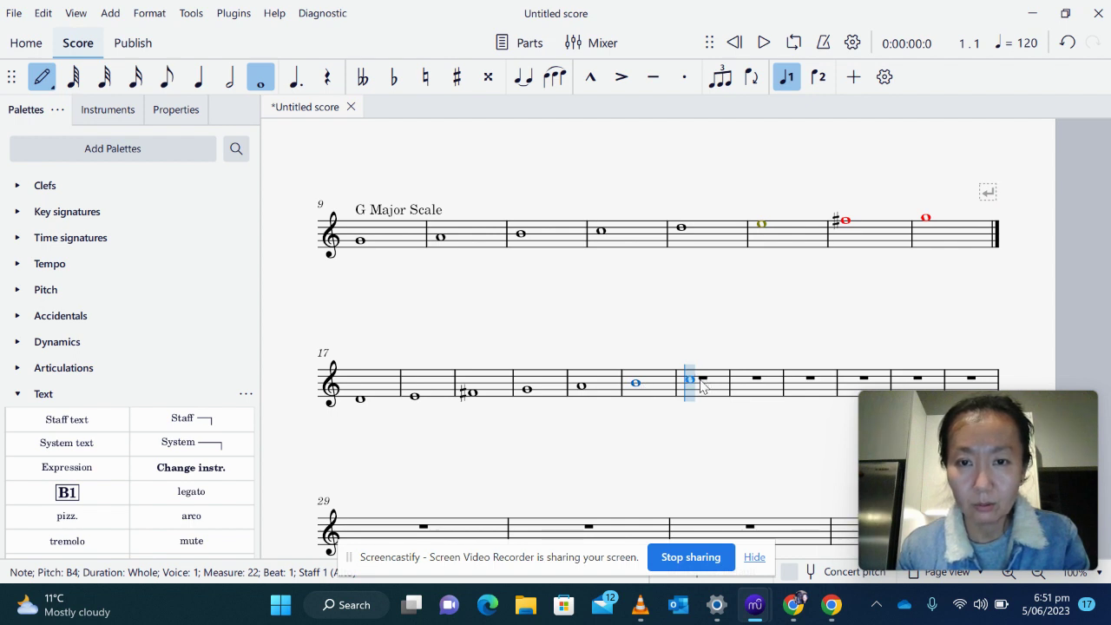
{"action": "left_click", "coordinate": [457, 76]}
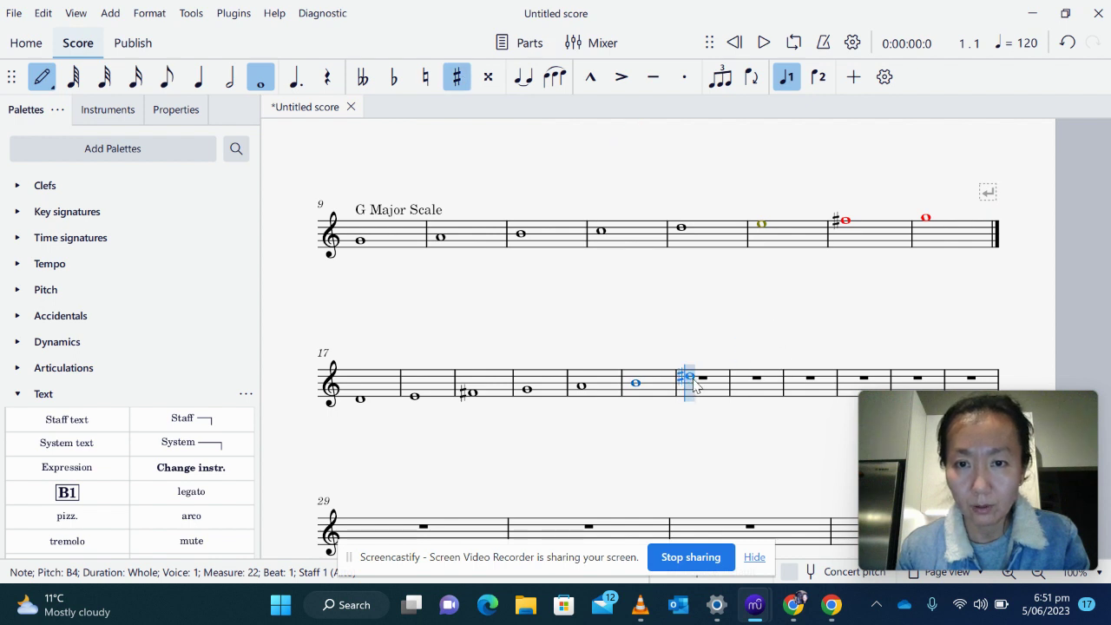
{"action": "left_click", "coordinate": [694, 384]}
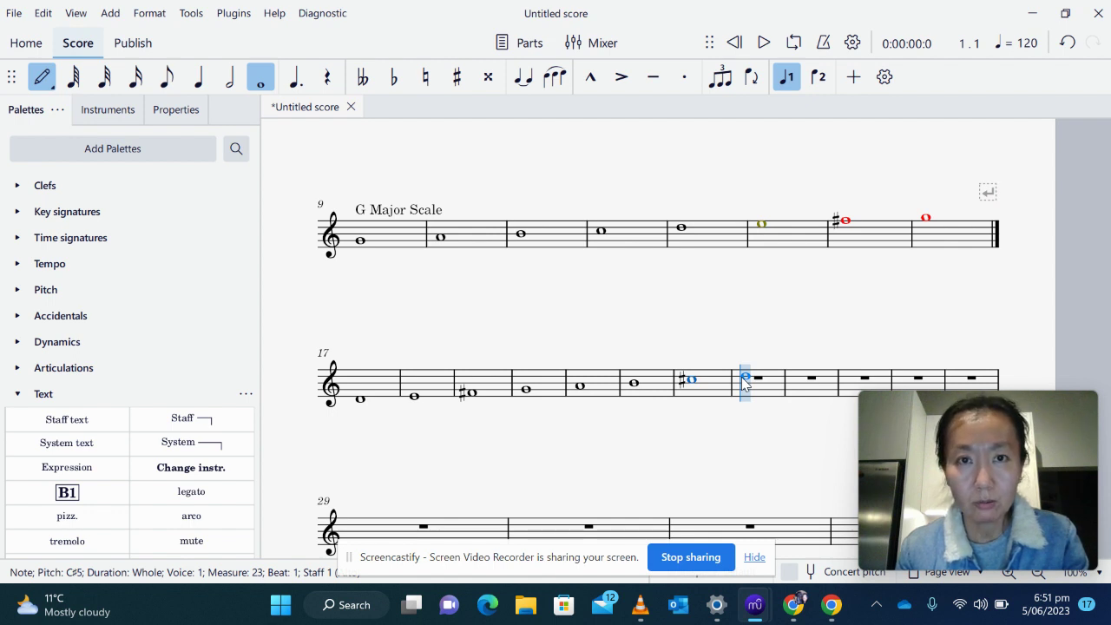
{"action": "left_click", "coordinate": [744, 380]}
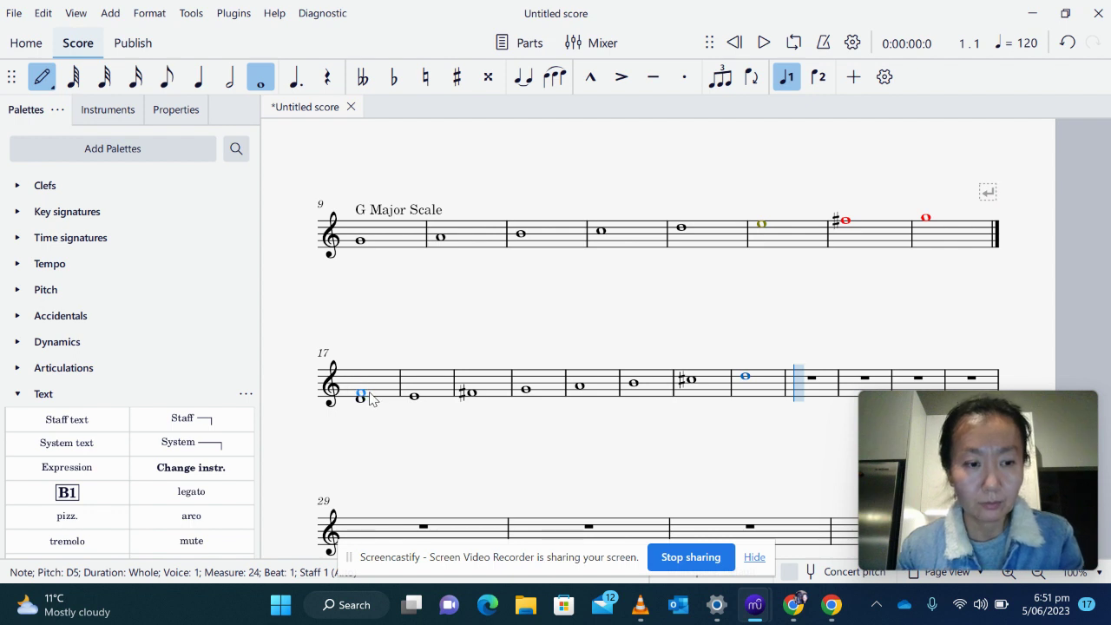
{"action": "key", "text": "Escape"}
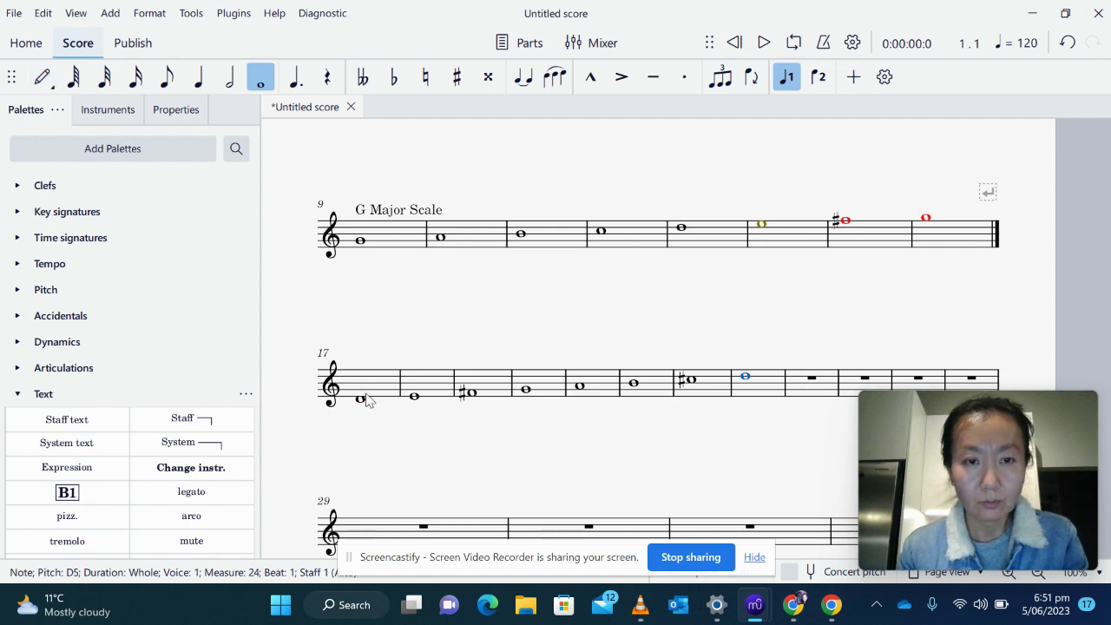
- Make the barline after bar 24 a final barline and add a system break there
{"action": "left_click", "coordinate": [786, 385]}
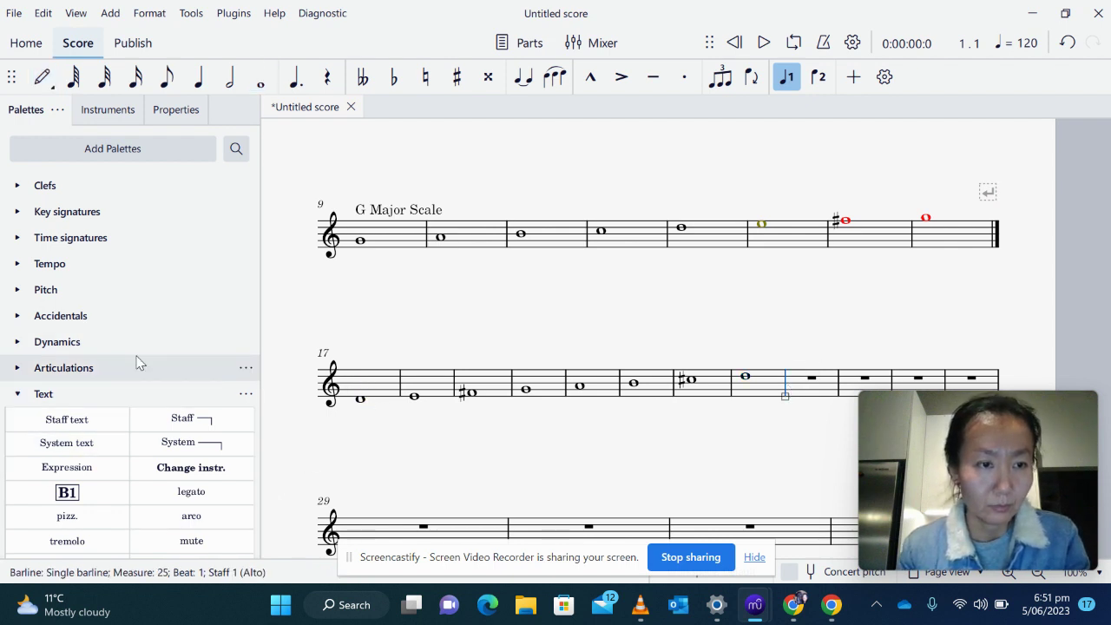
{"action": "scroll", "coordinate": [139, 362], "scroll_direction": "down", "scroll_amount": 4}
{"action": "scroll", "coordinate": [139, 362], "scroll_direction": "down", "scroll_amount": 4}
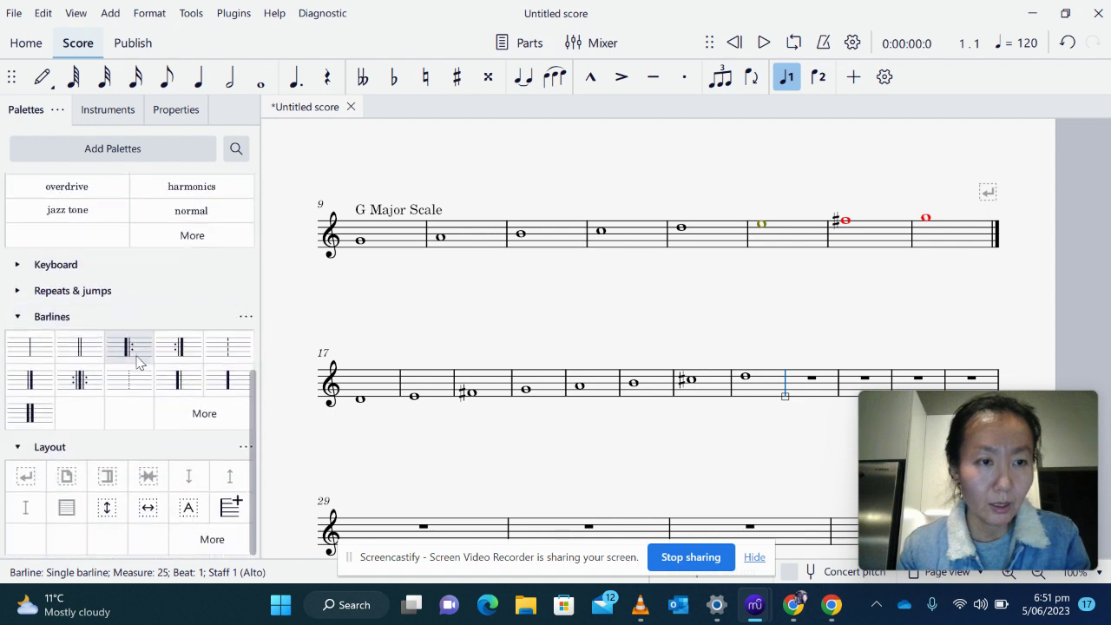
{"action": "left_click", "coordinate": [27, 382]}
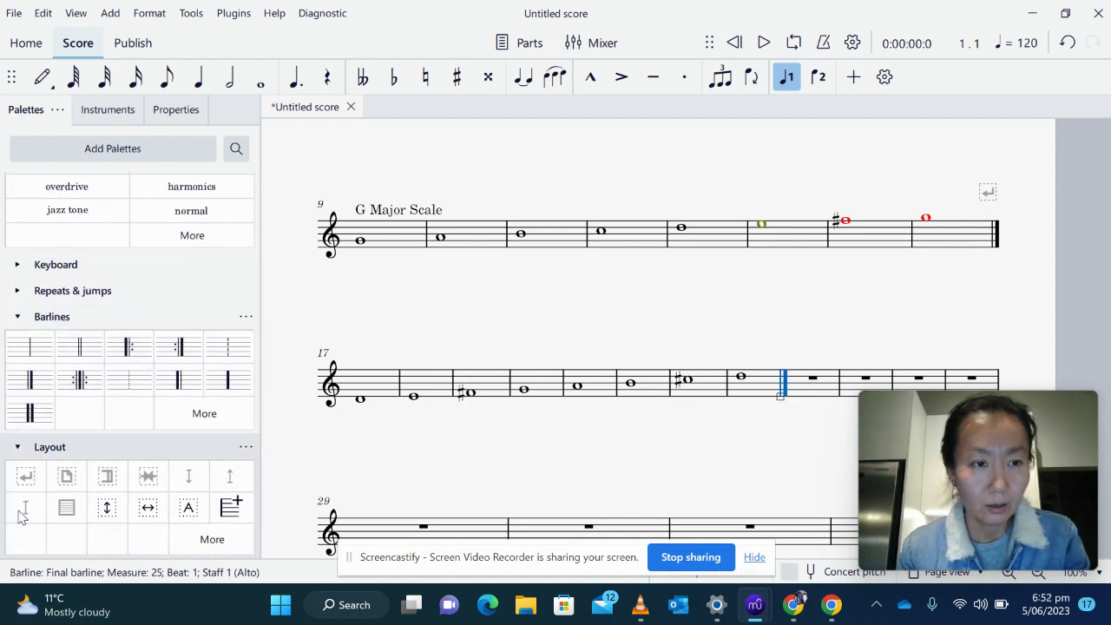
{"action": "left_click", "coordinate": [26, 478]}
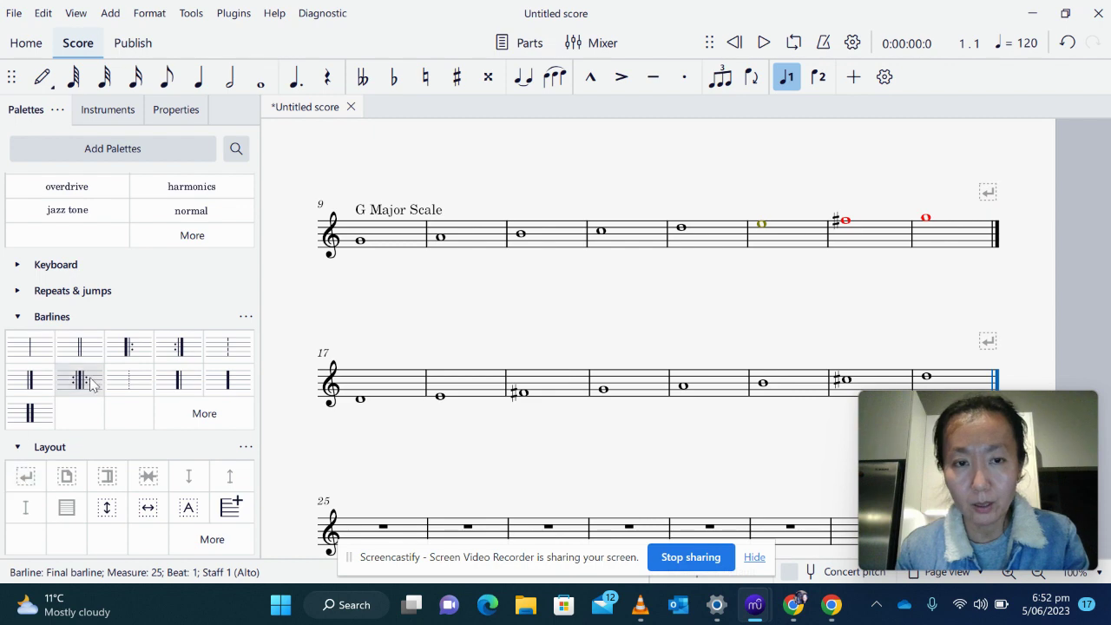
- Add staff text 'D Major Scale' above bar 17, correcting the capital M
{"action": "left_click", "coordinate": [361, 400]}
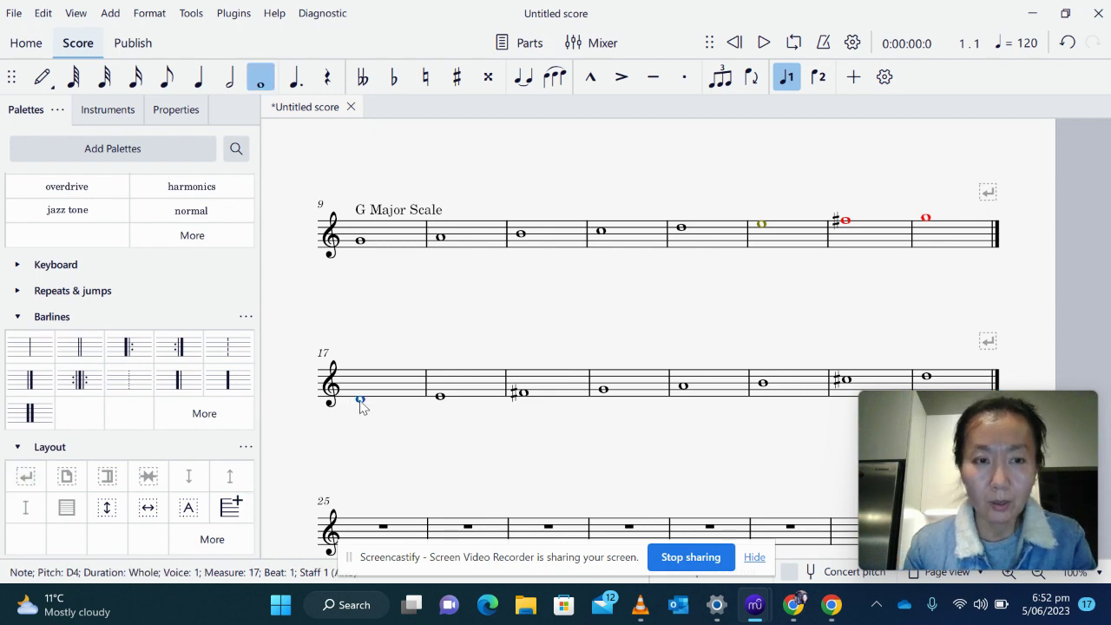
{"action": "scroll", "coordinate": [147, 248], "scroll_direction": "up", "scroll_amount": 10}
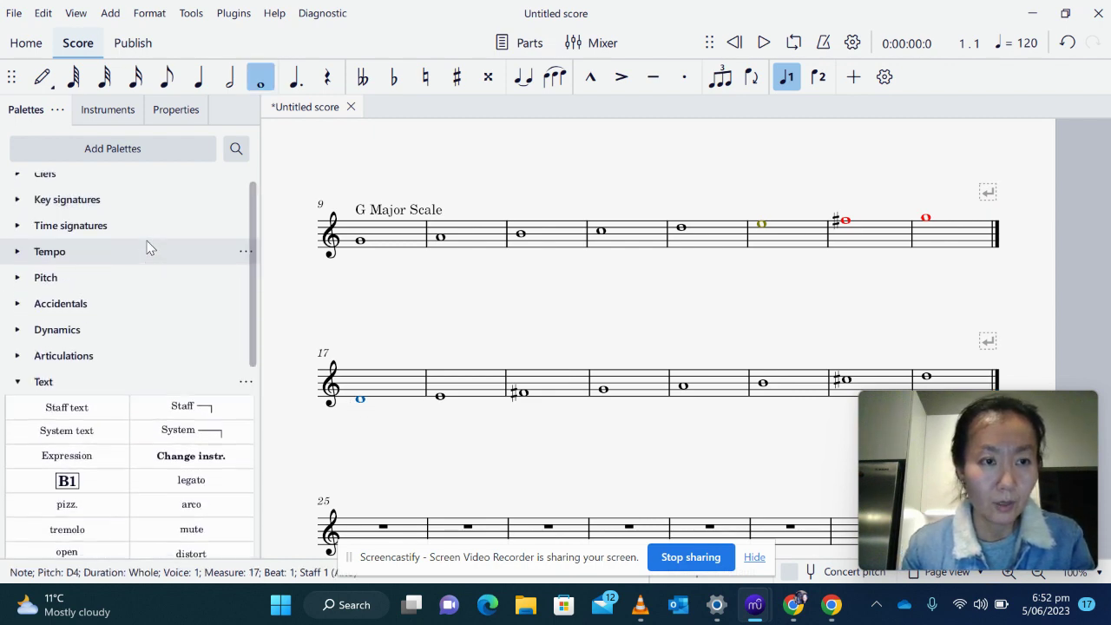
{"action": "scroll", "coordinate": [147, 246], "scroll_direction": "down", "scroll_amount": 2}
{"action": "left_click", "coordinate": [54, 321]}
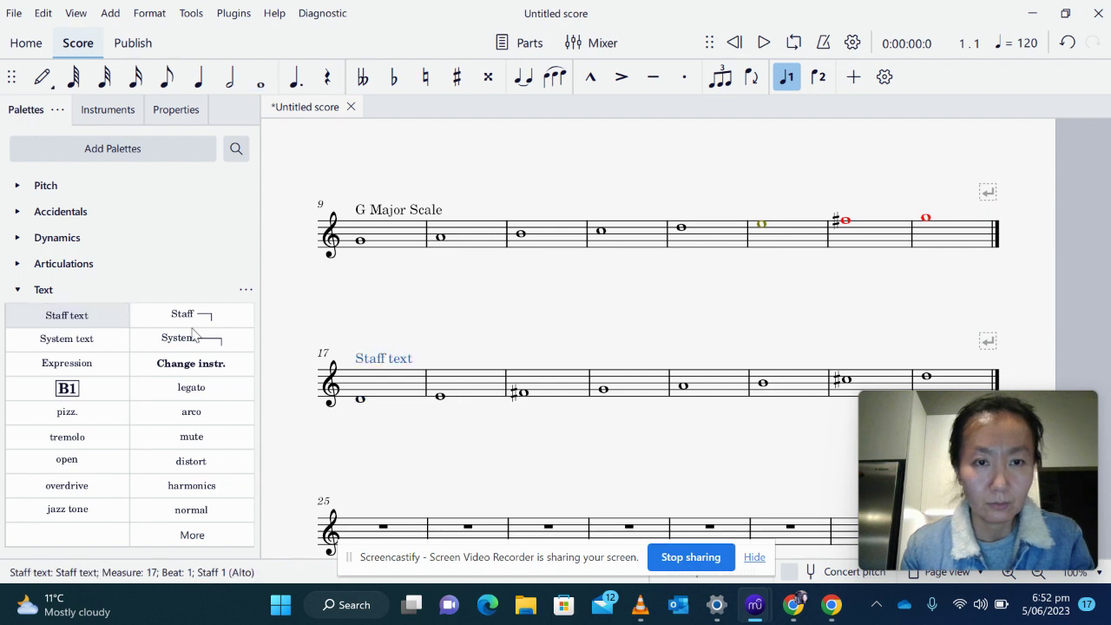
{"action": "double_click", "coordinate": [370, 368]}
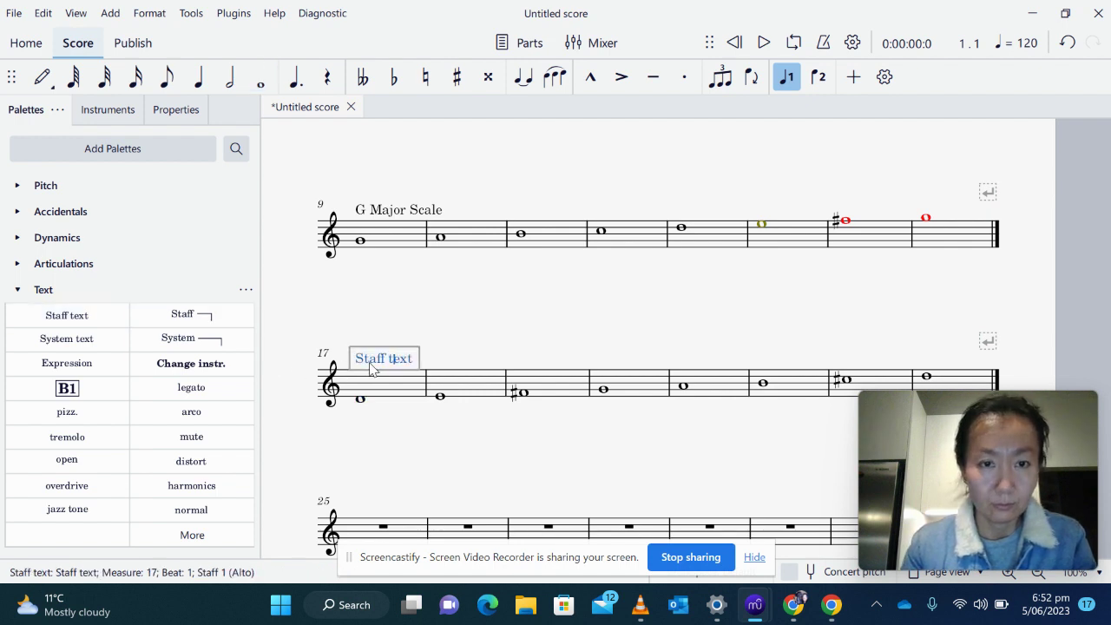
{"action": "key", "text": "BackSpace"}
{"action": "key", "text": "BackSpace"}
{"action": "key", "text": "BackSpace"}
{"action": "key", "text": "BackSpace"}
{"action": "key", "text": "BackSpace"}
{"action": "key", "text": "BackSpace"}
{"action": "key", "text": "BackSpace"}
{"action": "key", "text": "BackSpace"}
{"action": "key", "text": "BackSpace"}
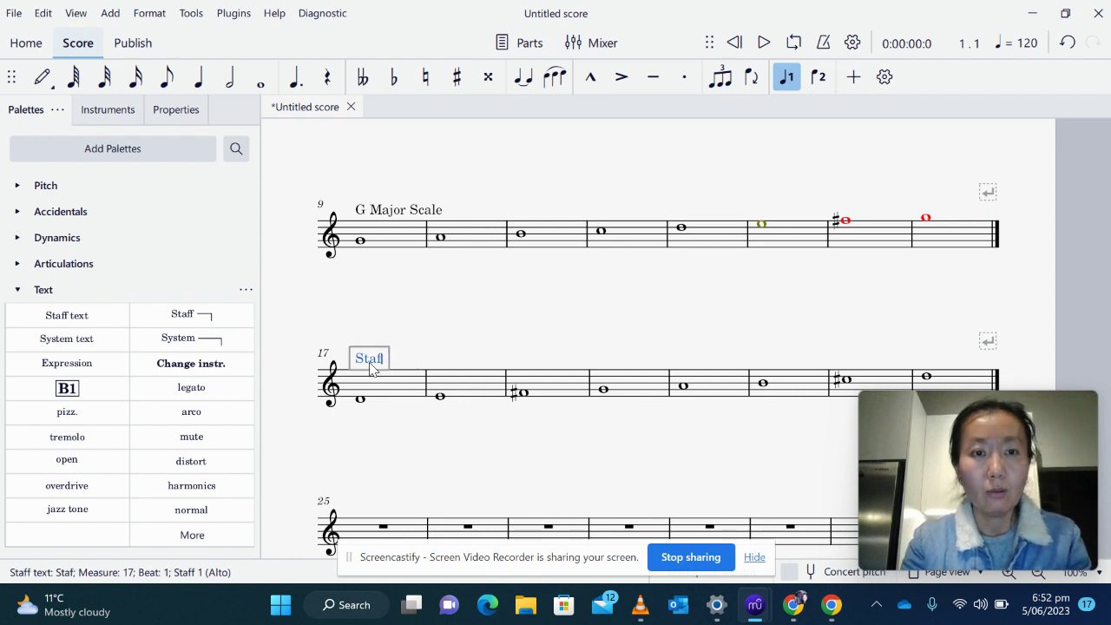
{"action": "key", "text": "BackSpace"}
{"action": "type", "text": "D"}
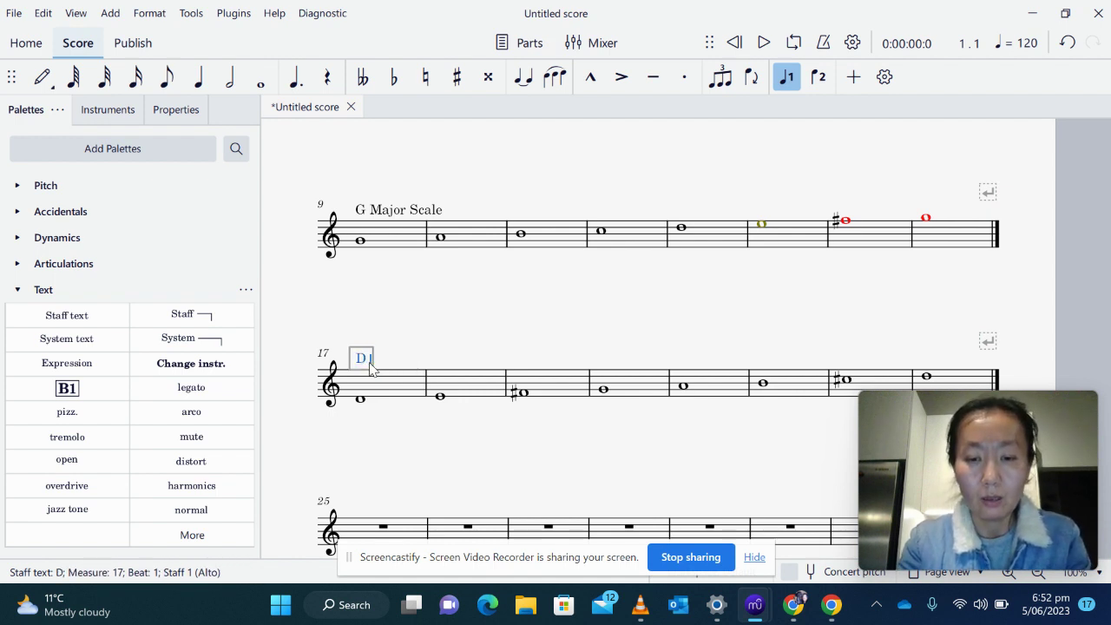
{"action": "type", "text": " major Sc"}
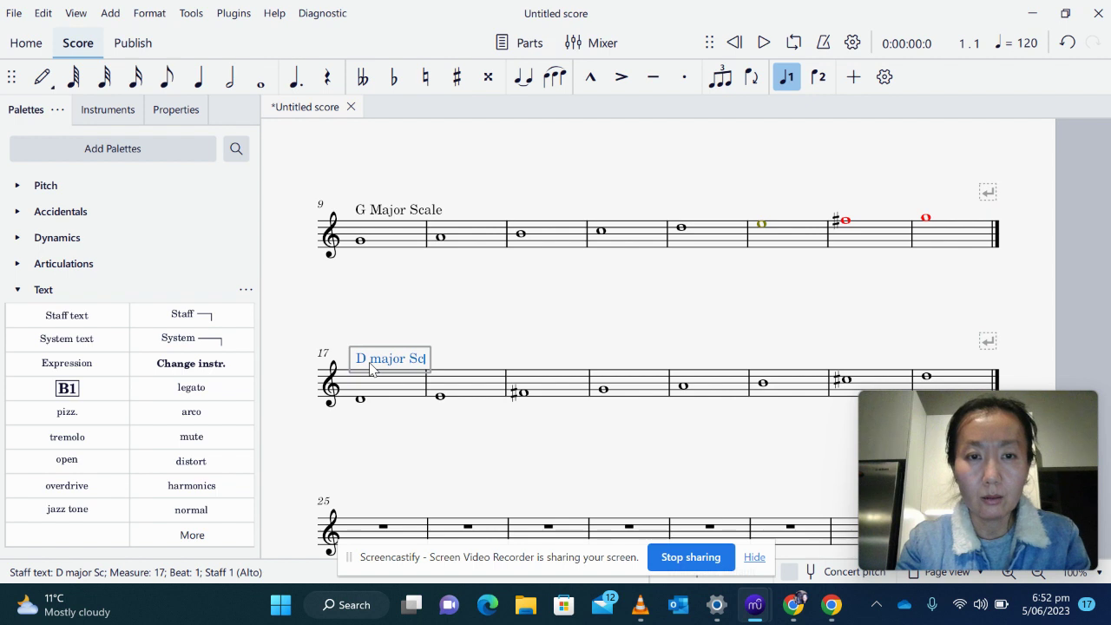
{"action": "type", "text": "ale"}
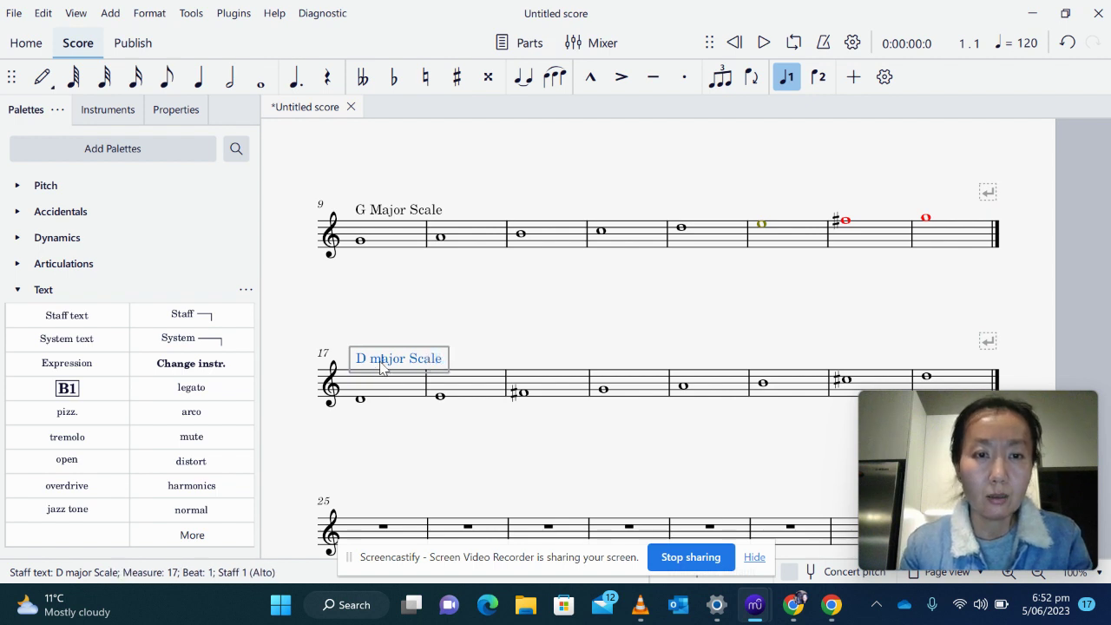
{"action": "left_click", "coordinate": [382, 365]}
{"action": "key", "text": "BackSpace"}
{"action": "type", "text": "M"}
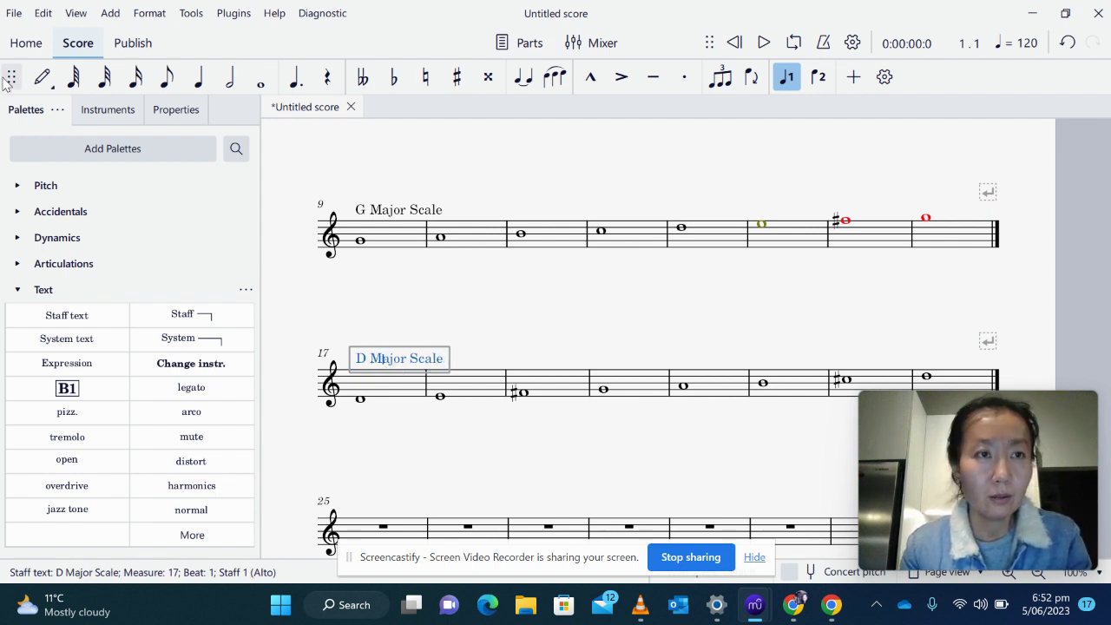
{"action": "left_click", "coordinate": [14, 16]}
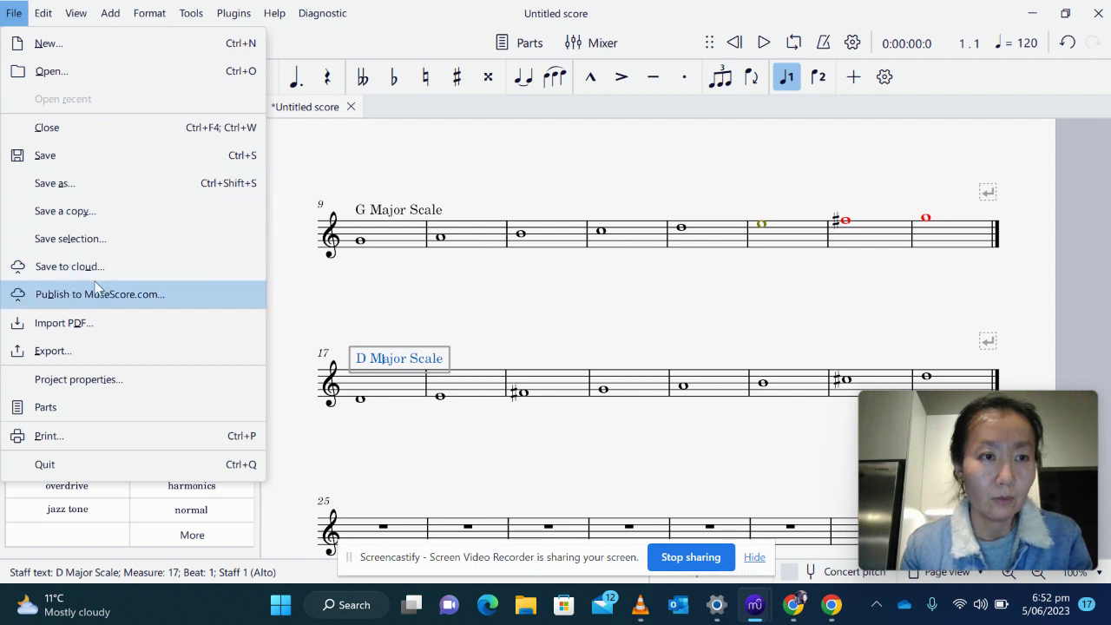
- Save a PDF export of the score as 'Majorscales' in the Desktop folder
{"action": "left_click", "coordinate": [64, 353]}
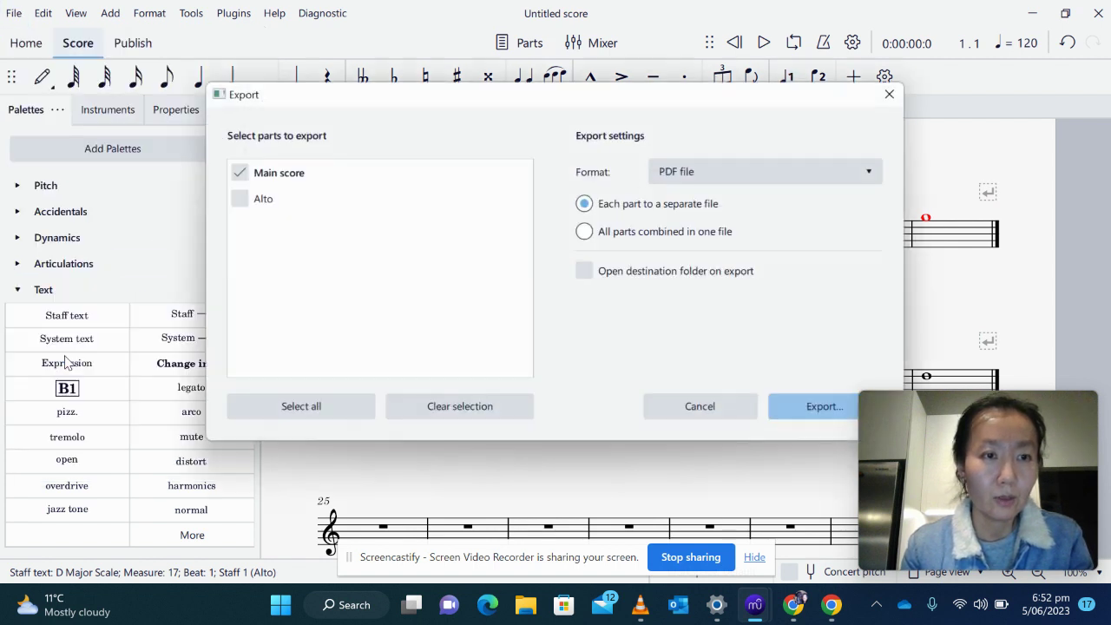
{"action": "left_click", "coordinate": [808, 409]}
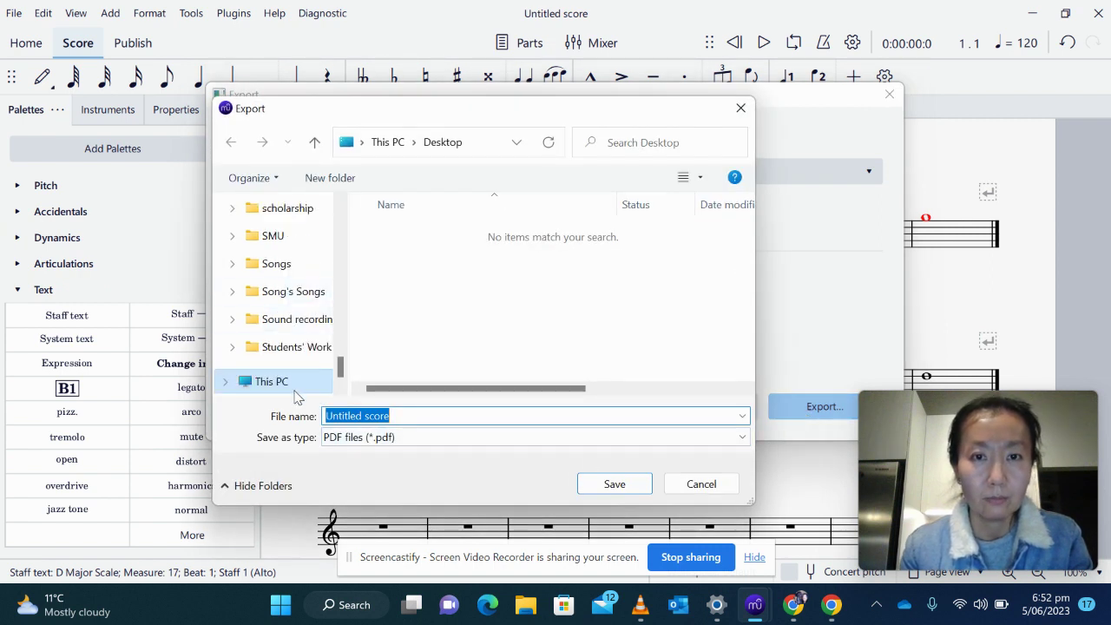
{"action": "type", "text": "Majo"}
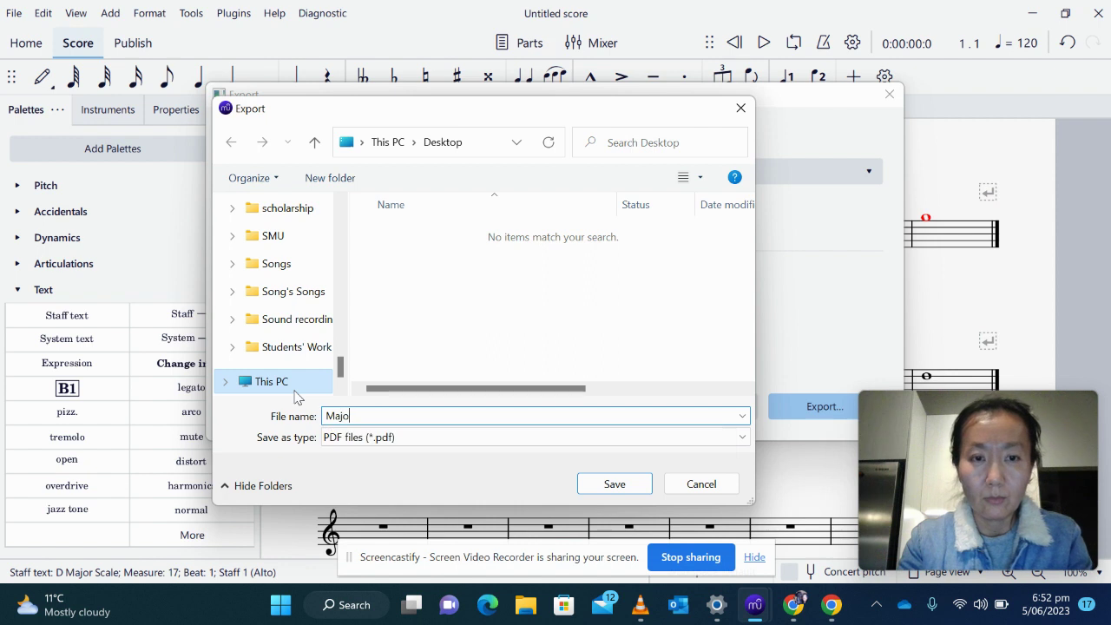
{"action": "type", "text": "rscale"}
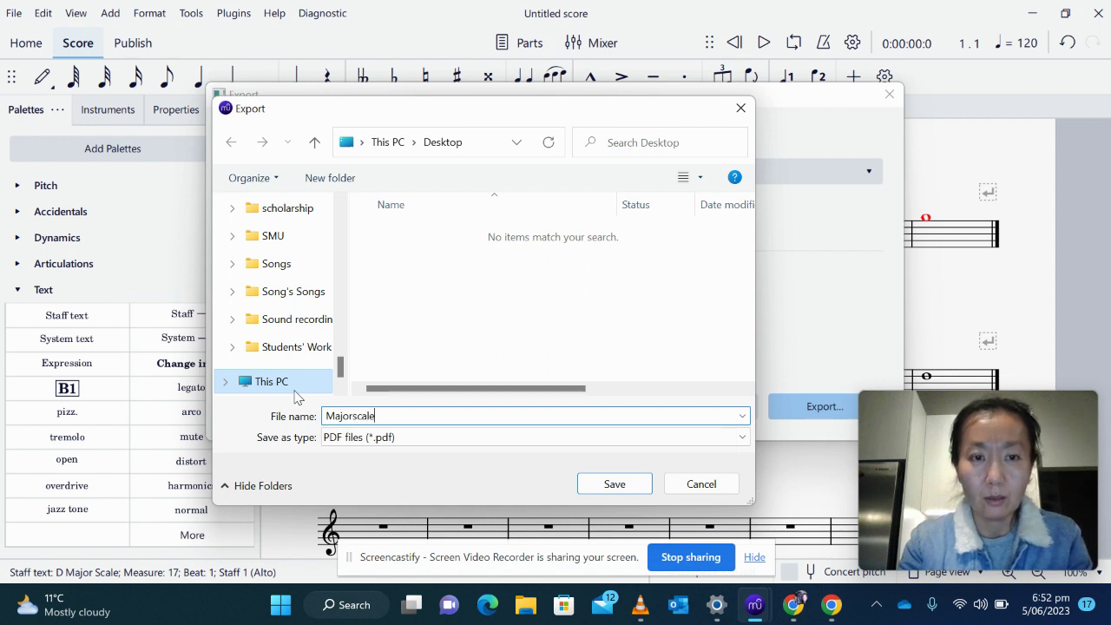
{"action": "type", "text": "s"}
{"action": "scroll", "coordinate": [308, 313], "scroll_direction": "up", "scroll_amount": 3}
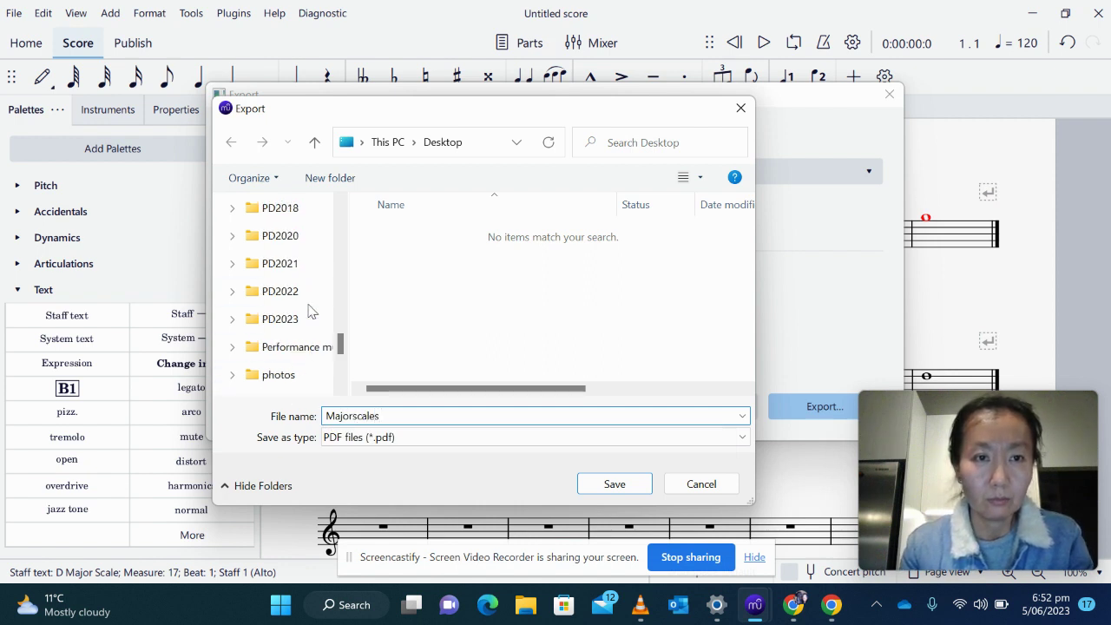
{"action": "scroll", "coordinate": [308, 313], "scroll_direction": "up", "scroll_amount": 10}
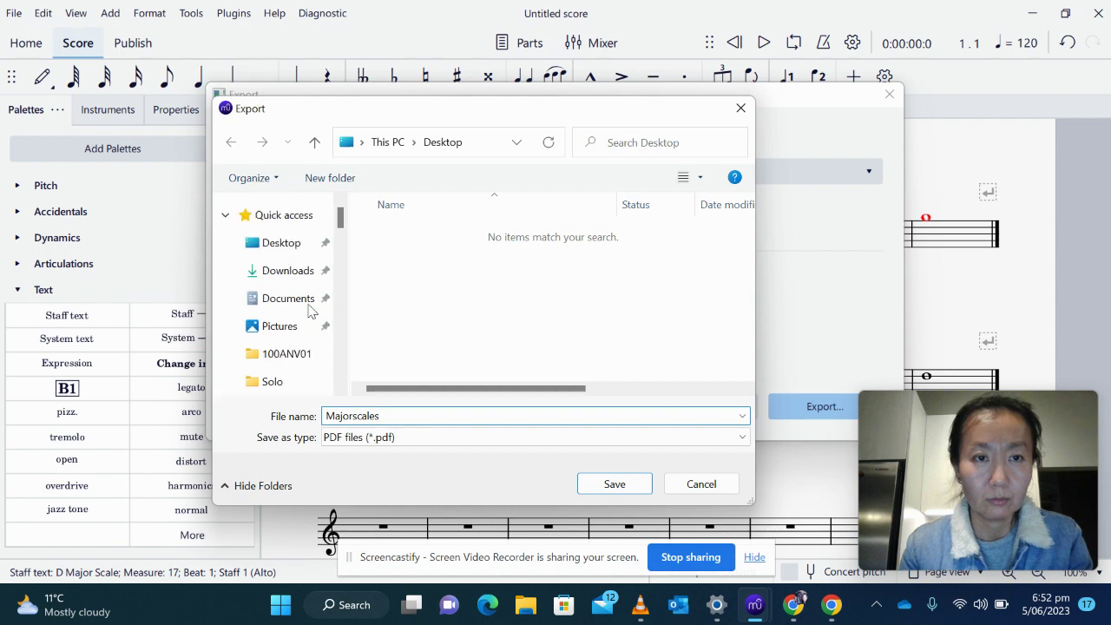
{"action": "left_click", "coordinate": [275, 244]}
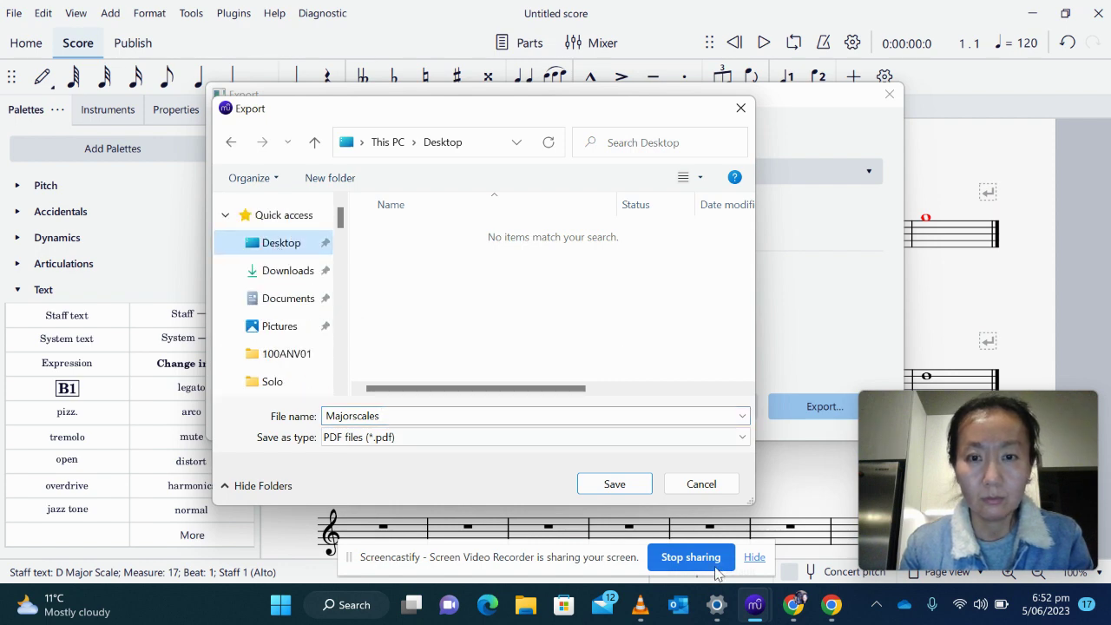
{"action": "left_click", "coordinate": [616, 485]}
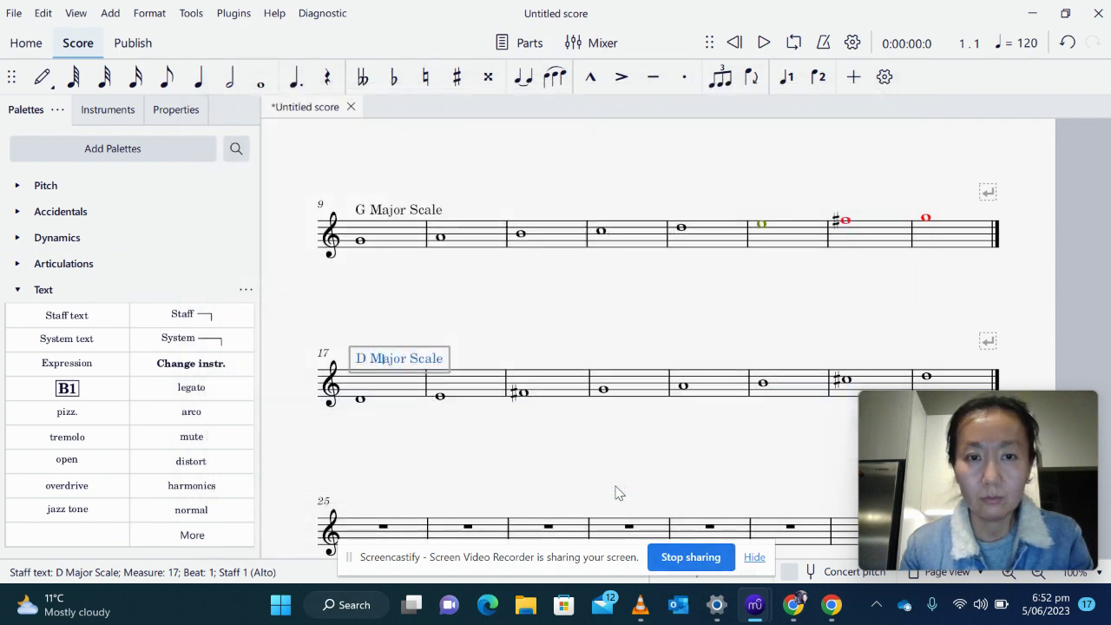
- Set the export format to MP3 audio for a second export
{"action": "left_click", "coordinate": [15, 17]}
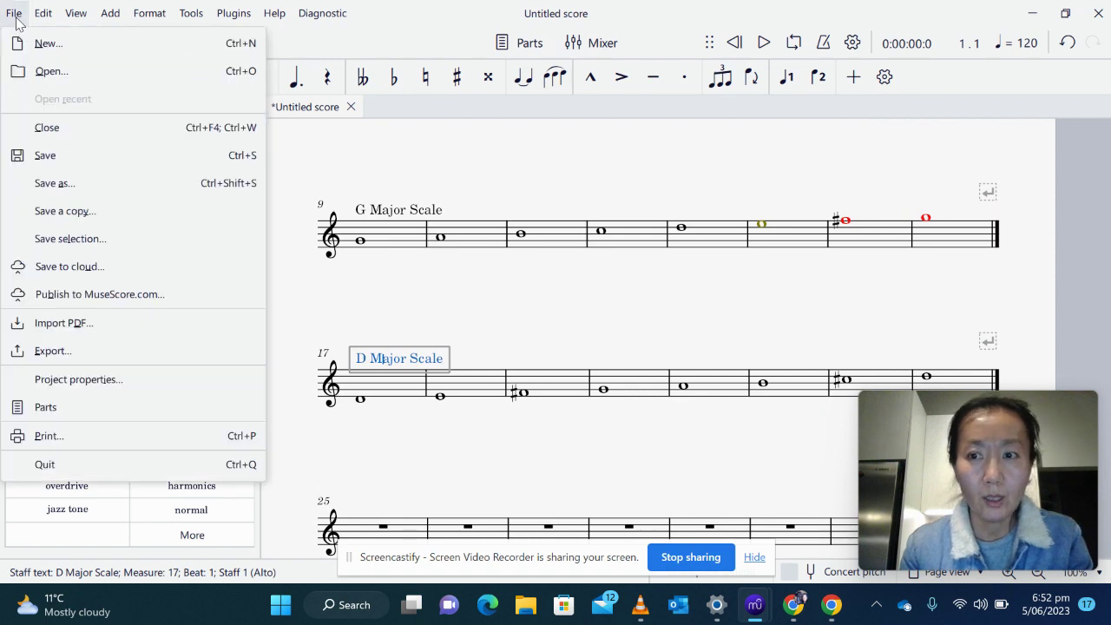
{"action": "left_click", "coordinate": [34, 351]}
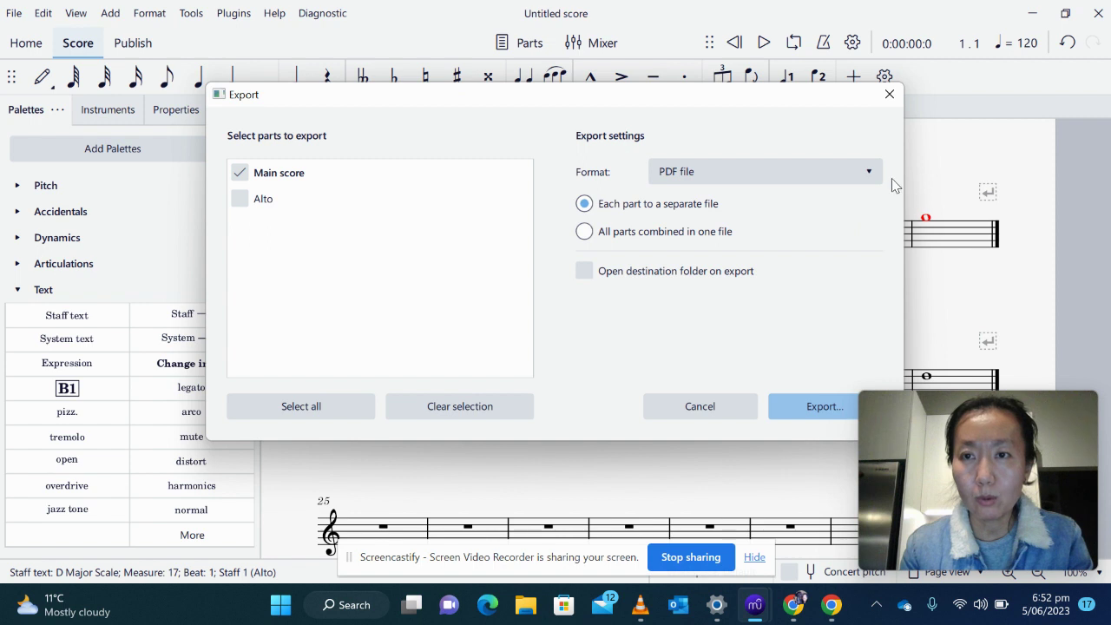
{"action": "left_click", "coordinate": [869, 176]}
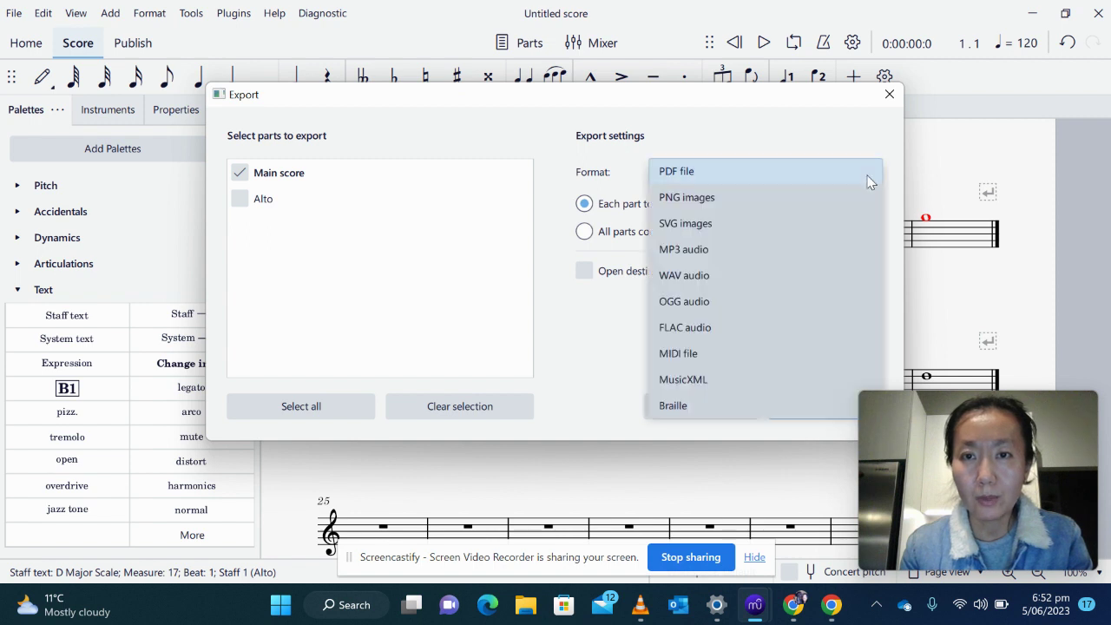
{"action": "left_click", "coordinate": [674, 251]}
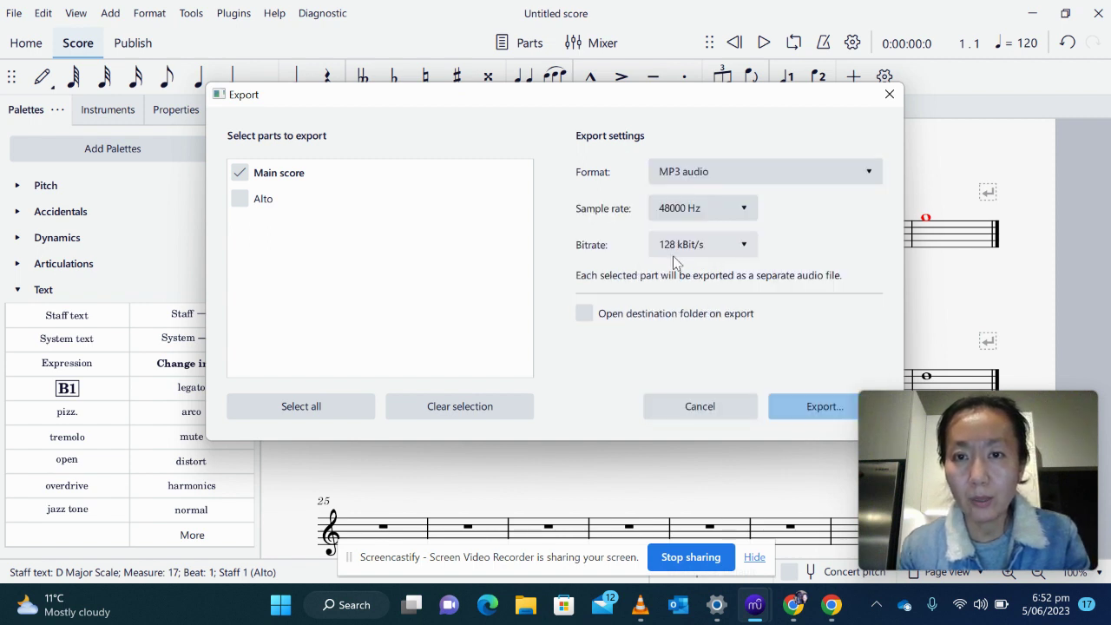
{"action": "left_click", "coordinate": [806, 406]}
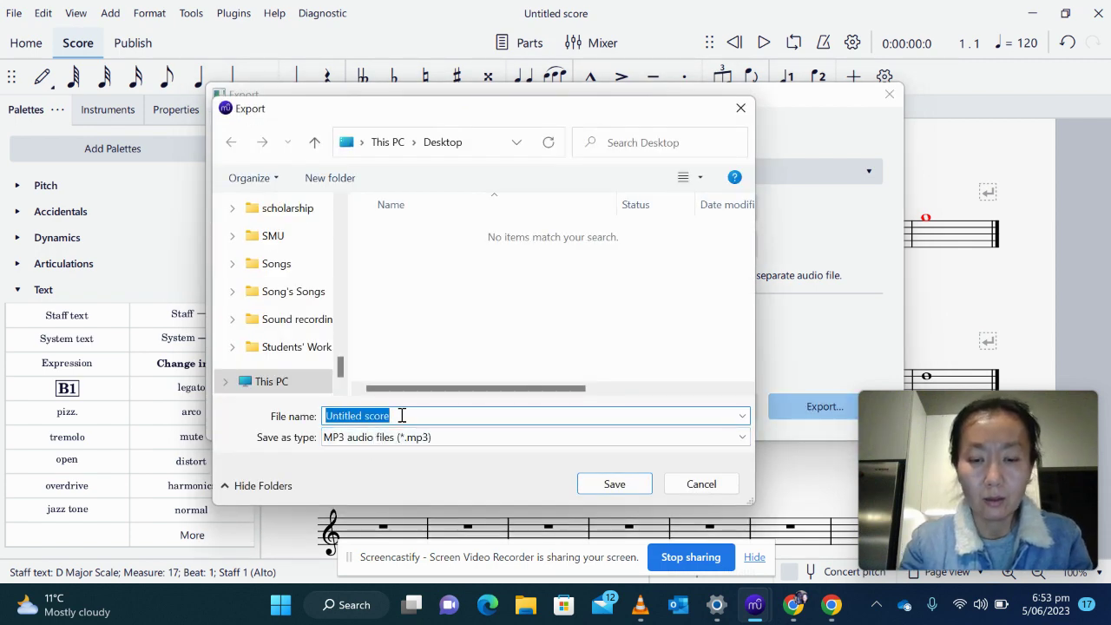
- Save the MP3 as 'Major Scale' on the Desktop
{"action": "type", "text": "Major Sc"}
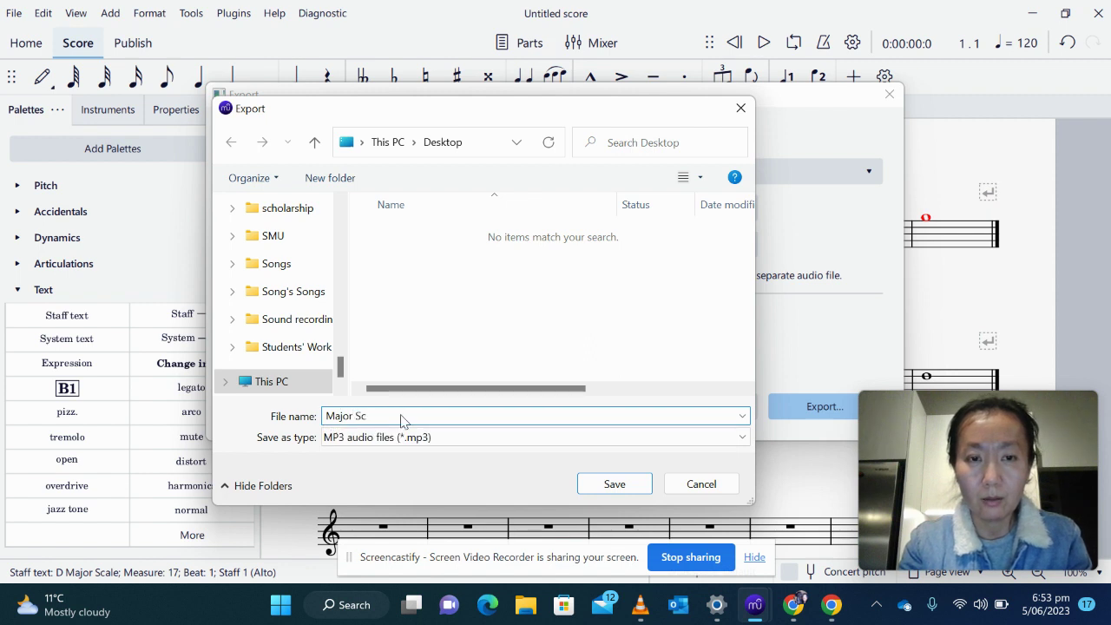
{"action": "type", "text": "ale"}
{"action": "scroll", "coordinate": [299, 276], "scroll_direction": "up", "scroll_amount": 15}
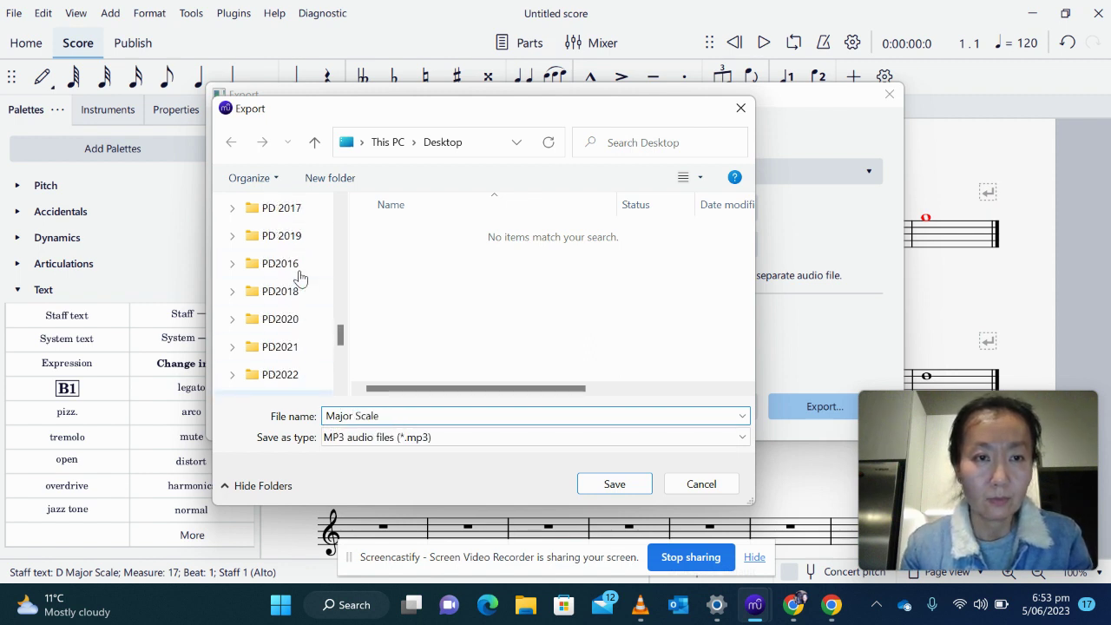
{"action": "scroll", "coordinate": [299, 277], "scroll_direction": "up", "scroll_amount": 5}
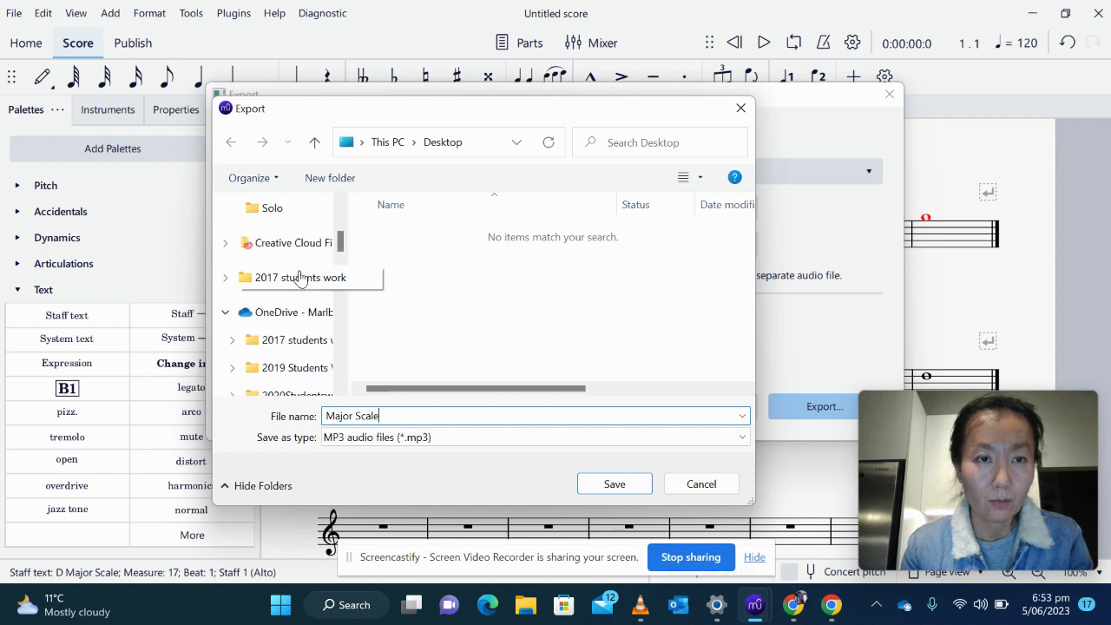
{"action": "scroll", "coordinate": [302, 278], "scroll_direction": "up", "scroll_amount": 2}
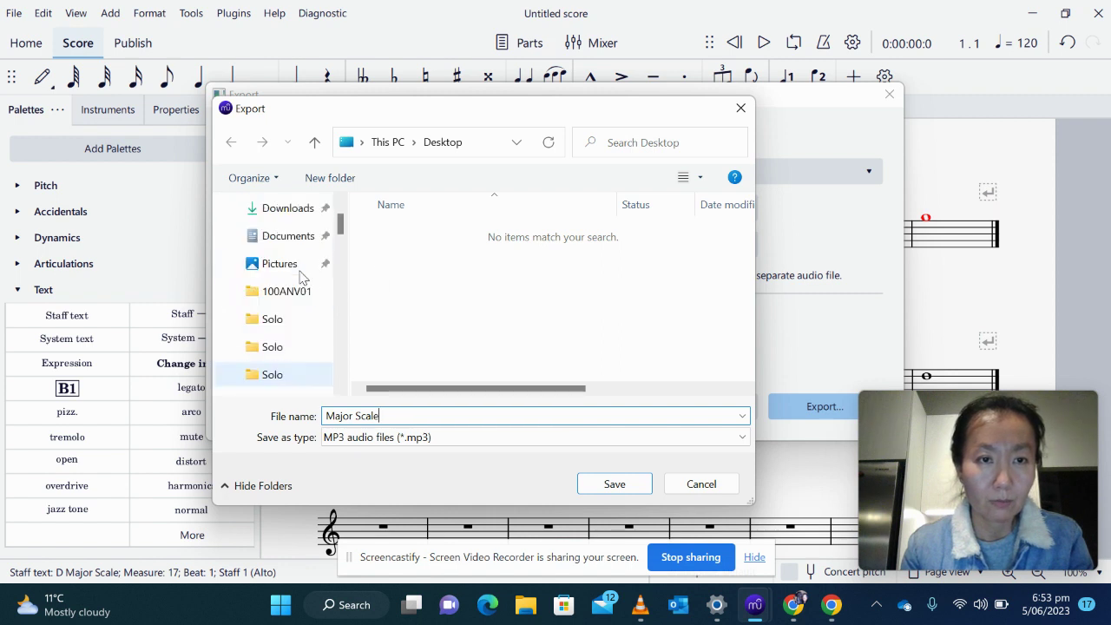
{"action": "scroll", "coordinate": [282, 221], "scroll_direction": "up", "scroll_amount": 1}
{"action": "left_click", "coordinate": [286, 242]}
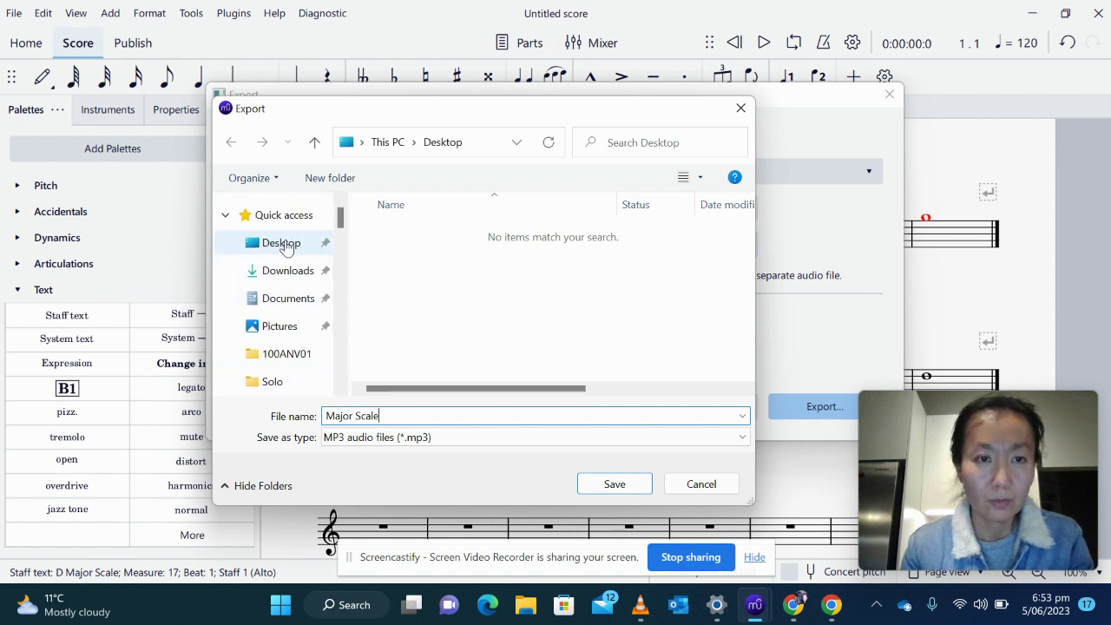
{"action": "left_click", "coordinate": [622, 482]}
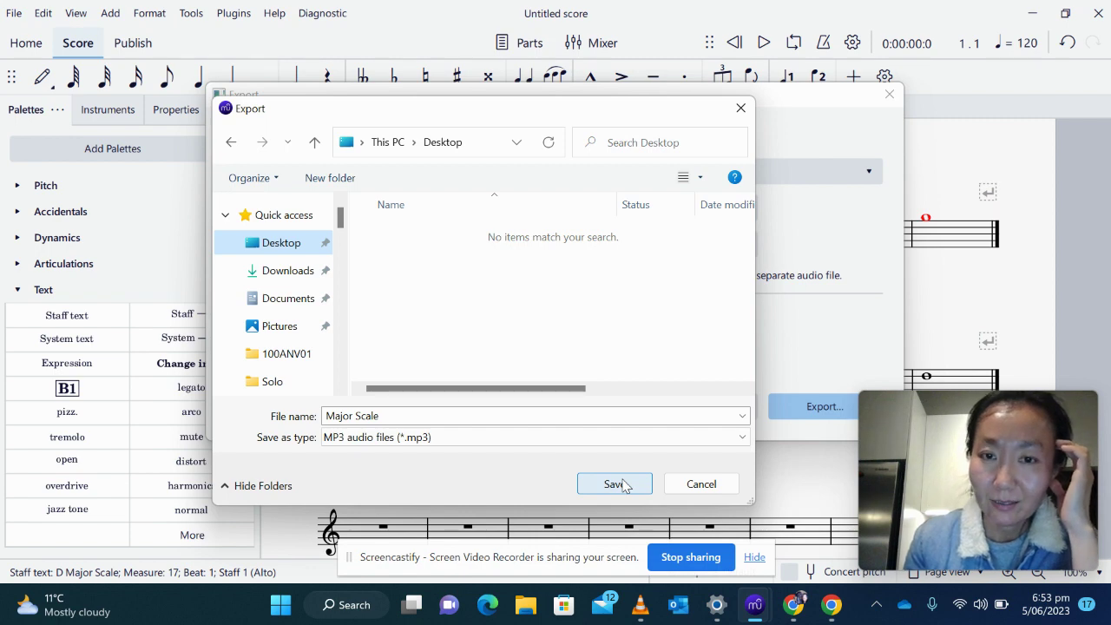
{"action": "left_click", "coordinate": [619, 484]}
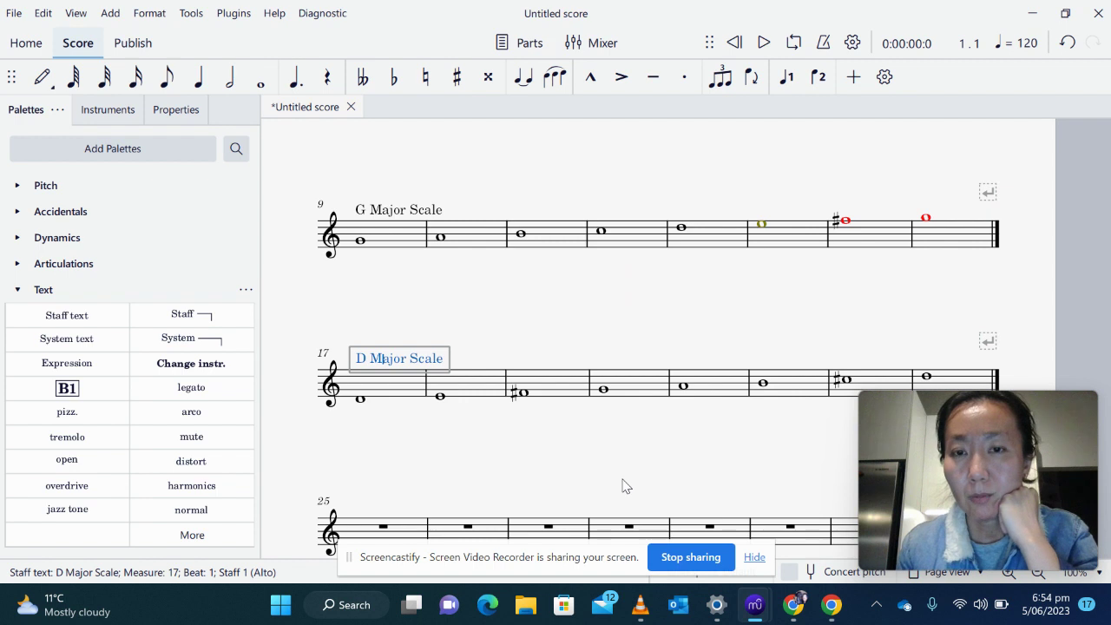
- Select empty bars 25 through 33 and delete those measures
{"action": "scroll", "coordinate": [625, 486], "scroll_direction": "down", "scroll_amount": 3}
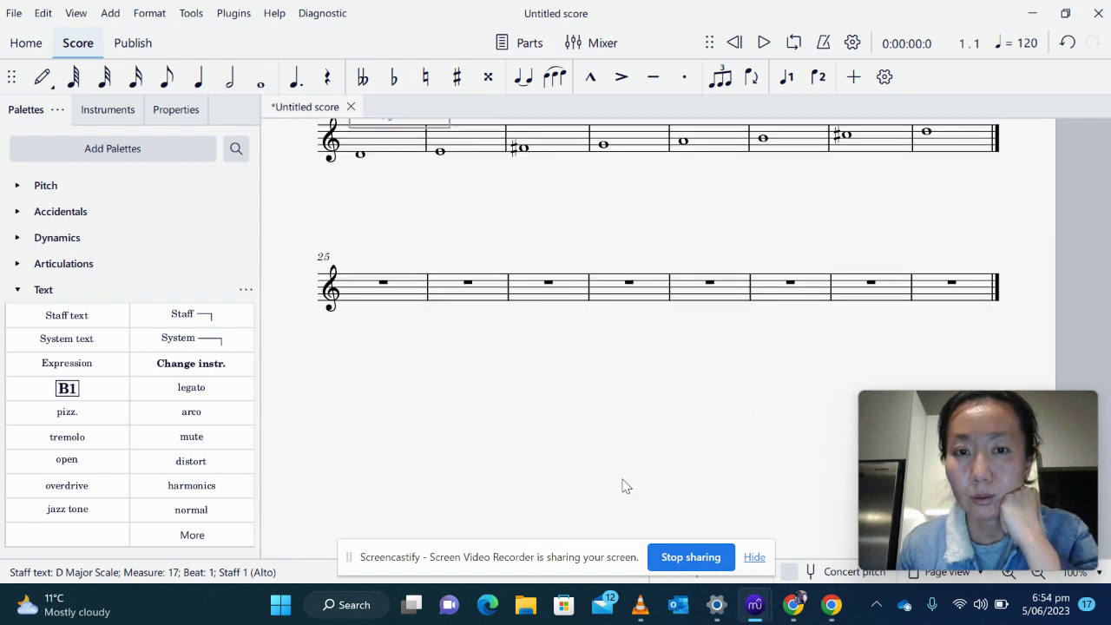
{"action": "left_click", "coordinate": [374, 289]}
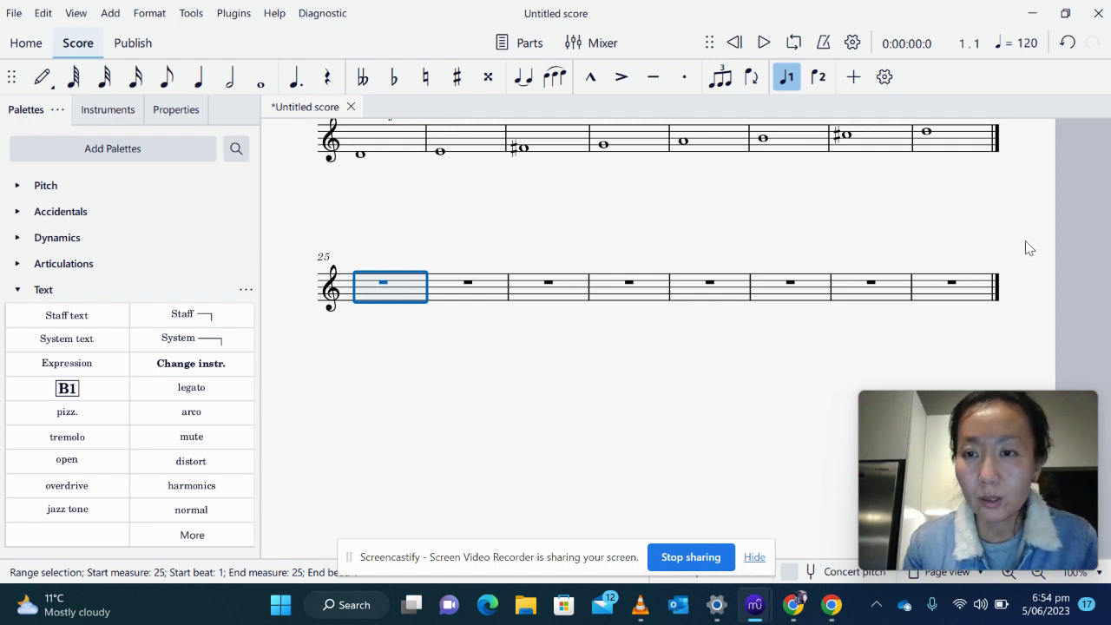
{"action": "left_click", "coordinate": [963, 290], "text": "shift"}
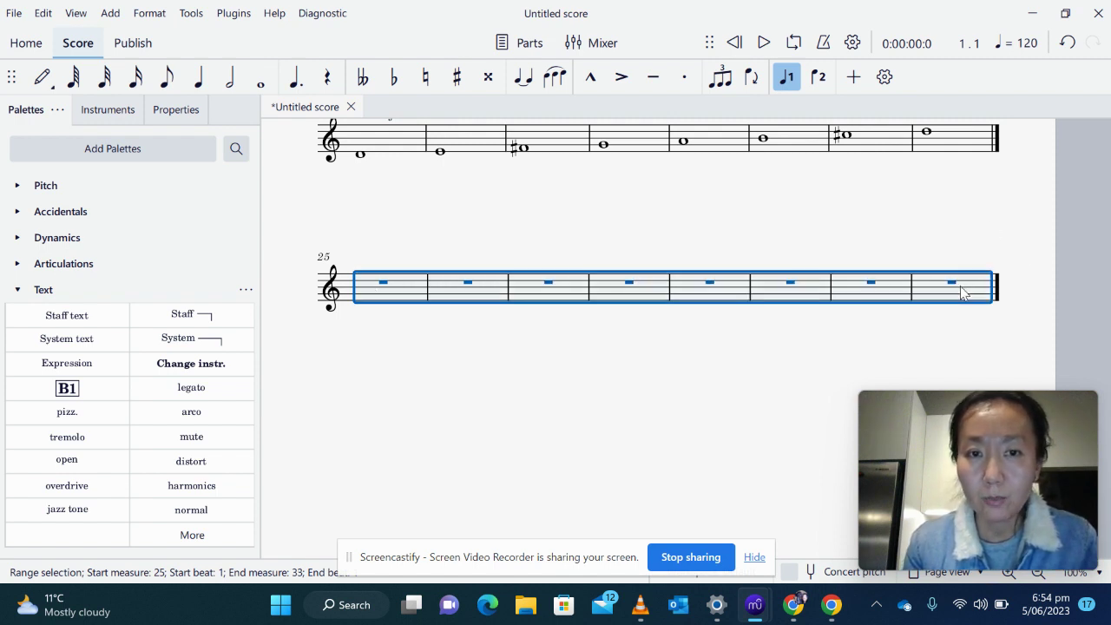
{"action": "right_click", "coordinate": [855, 296]}
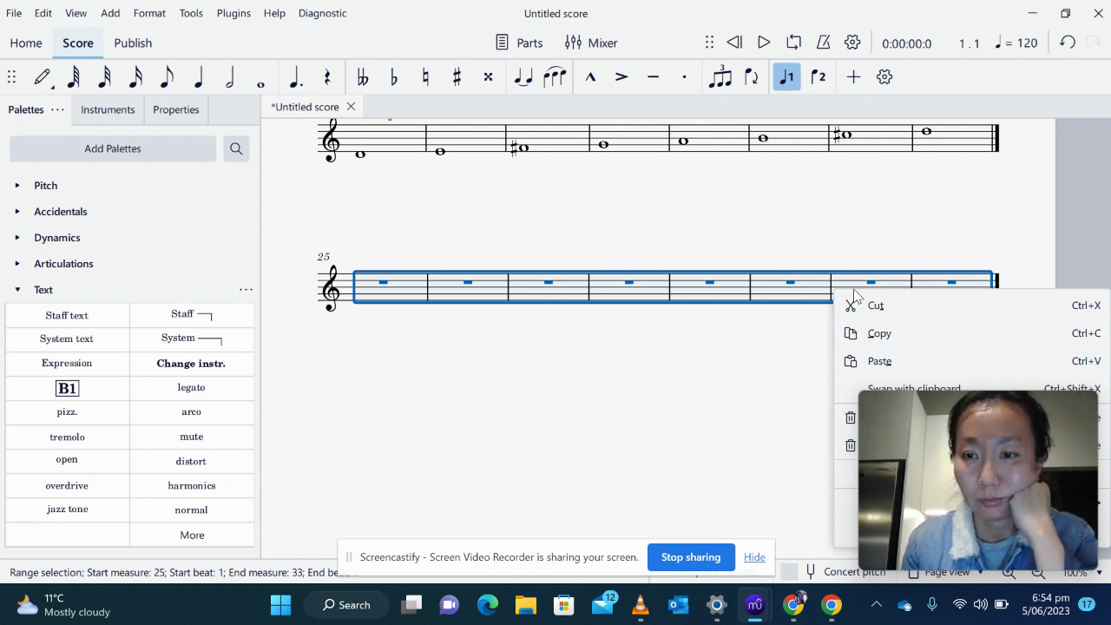
{"action": "left_click_drag", "start_coordinate": [1010, 512], "coordinate": [402, 456]}
{"action": "right_click", "coordinate": [790, 291]}
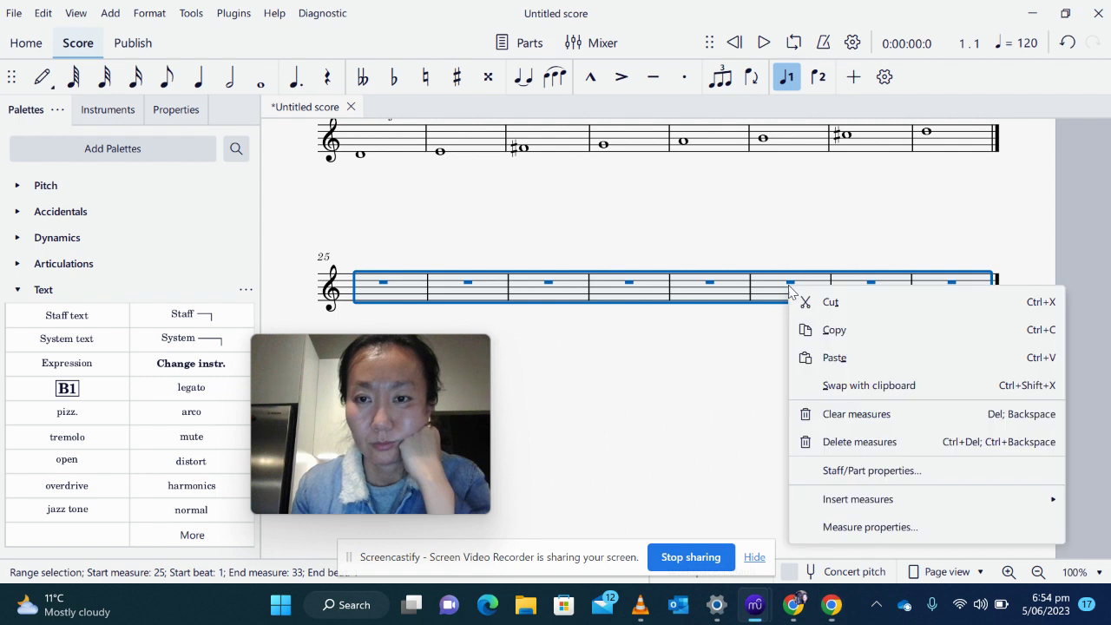
{"action": "left_click", "coordinate": [888, 443]}
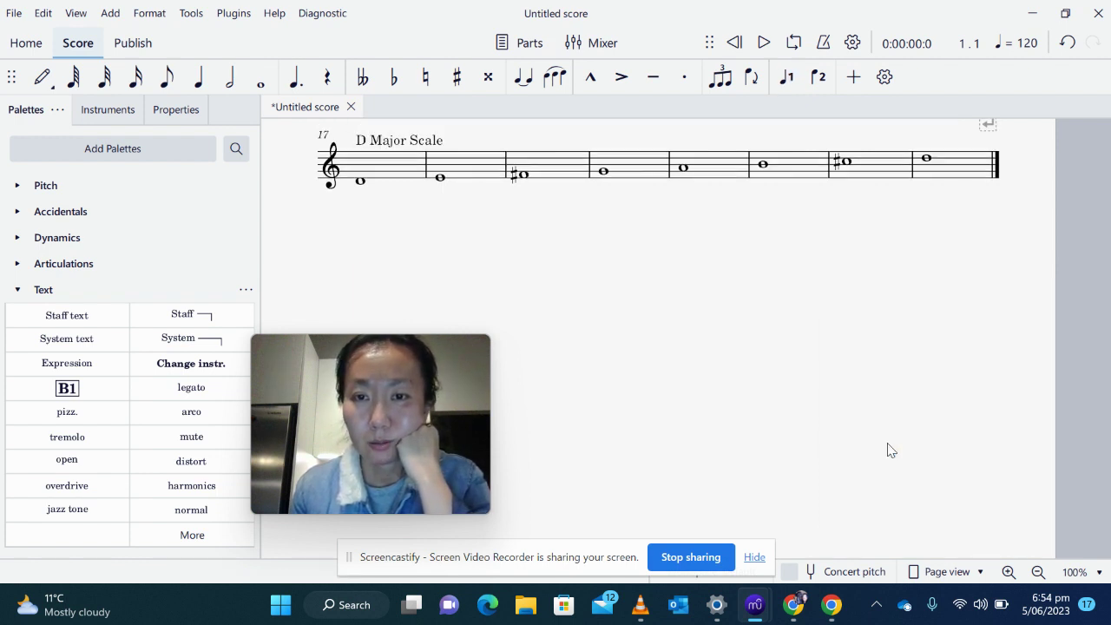
- Scroll up to the title and the C Major Scale line at the top of the page
{"action": "scroll", "coordinate": [887, 450], "scroll_direction": "up", "scroll_amount": 3}
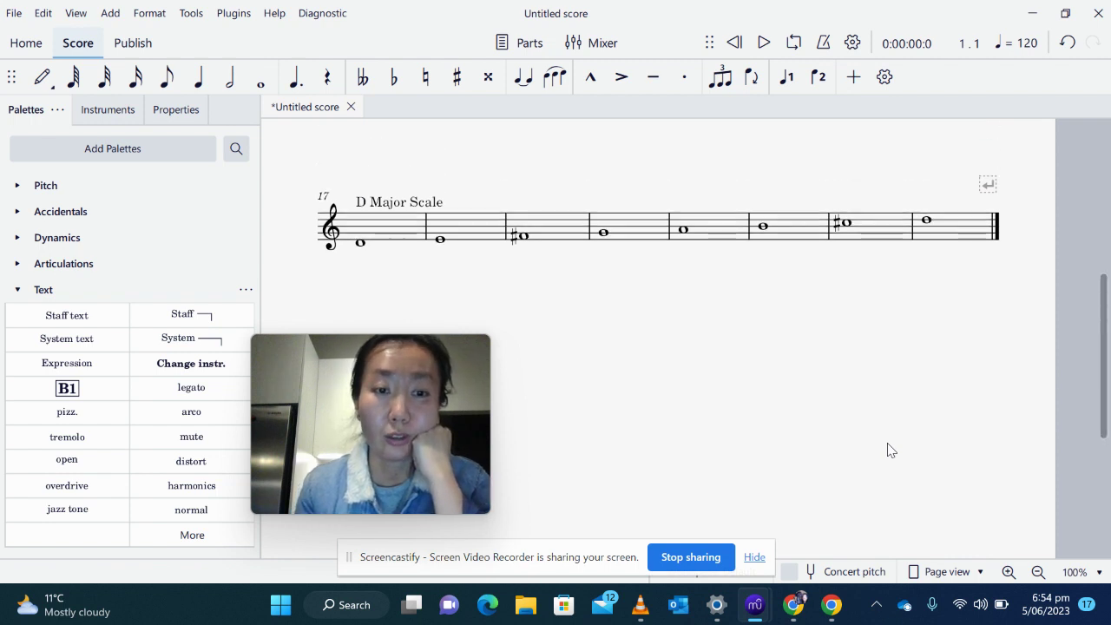
{"action": "scroll", "coordinate": [887, 450], "scroll_direction": "up", "scroll_amount": 4}
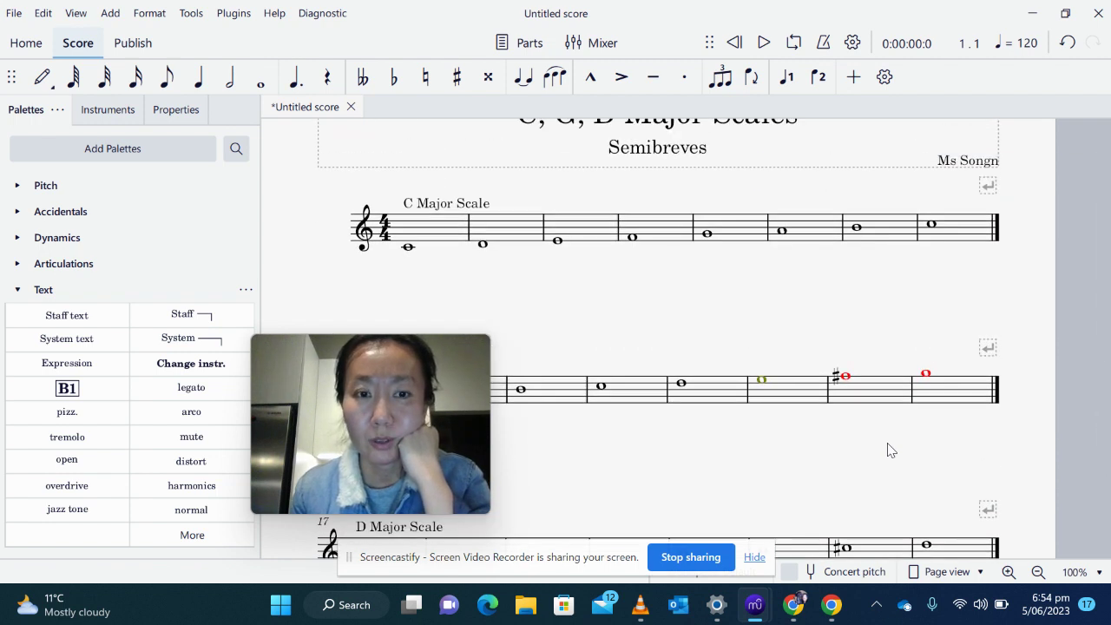